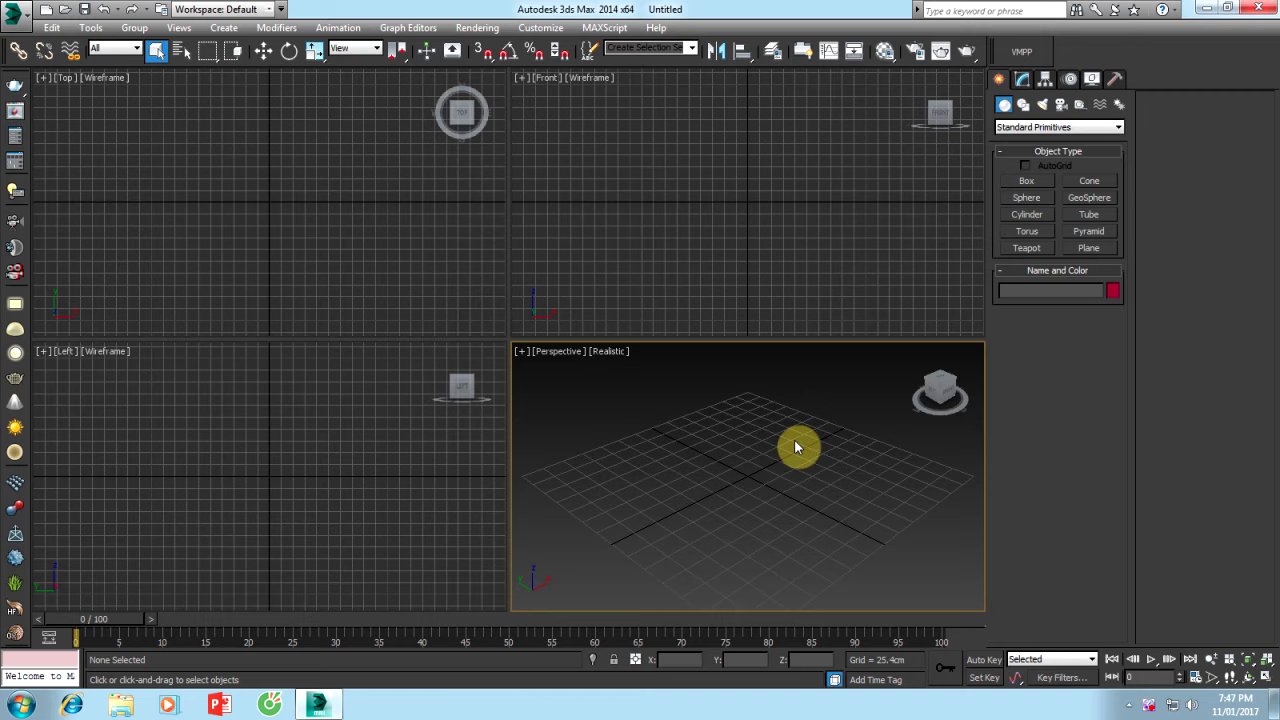
# Create a 355.771 × 289.919 cm plane in the maximized Front view with the grid hidden
pyautogui.hotkey('alt', 'w')
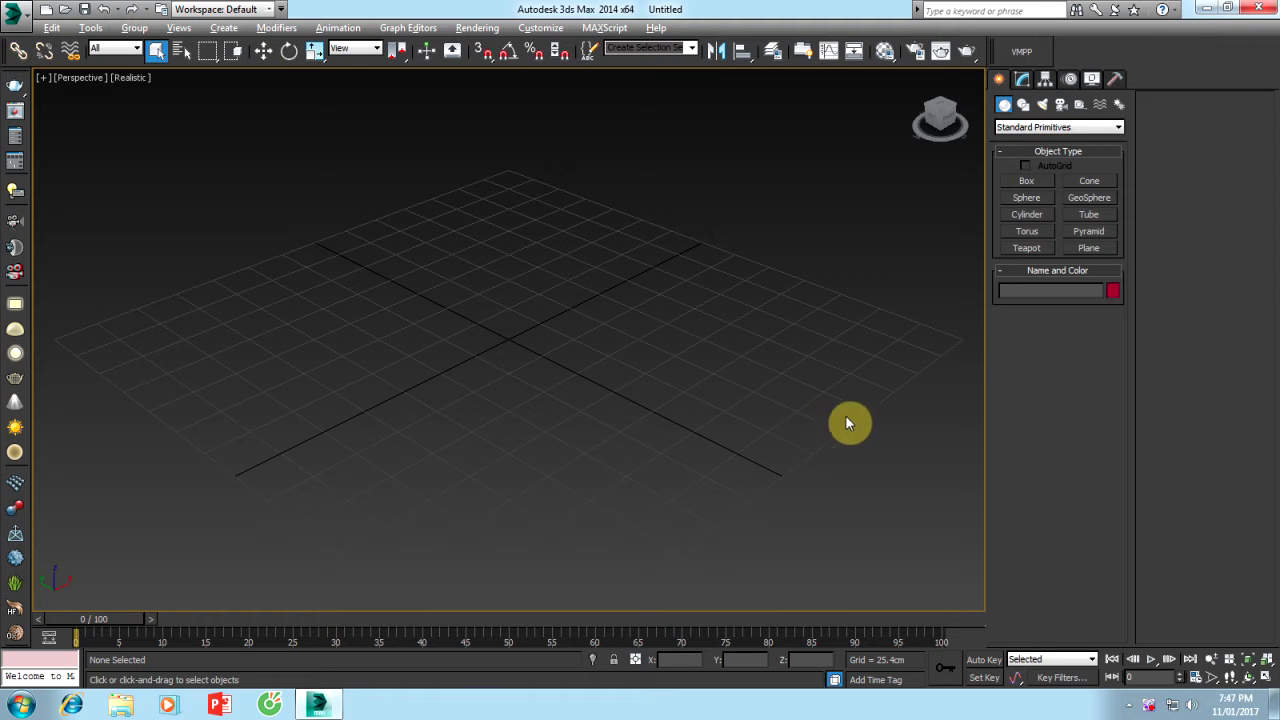
pyautogui.press('f')
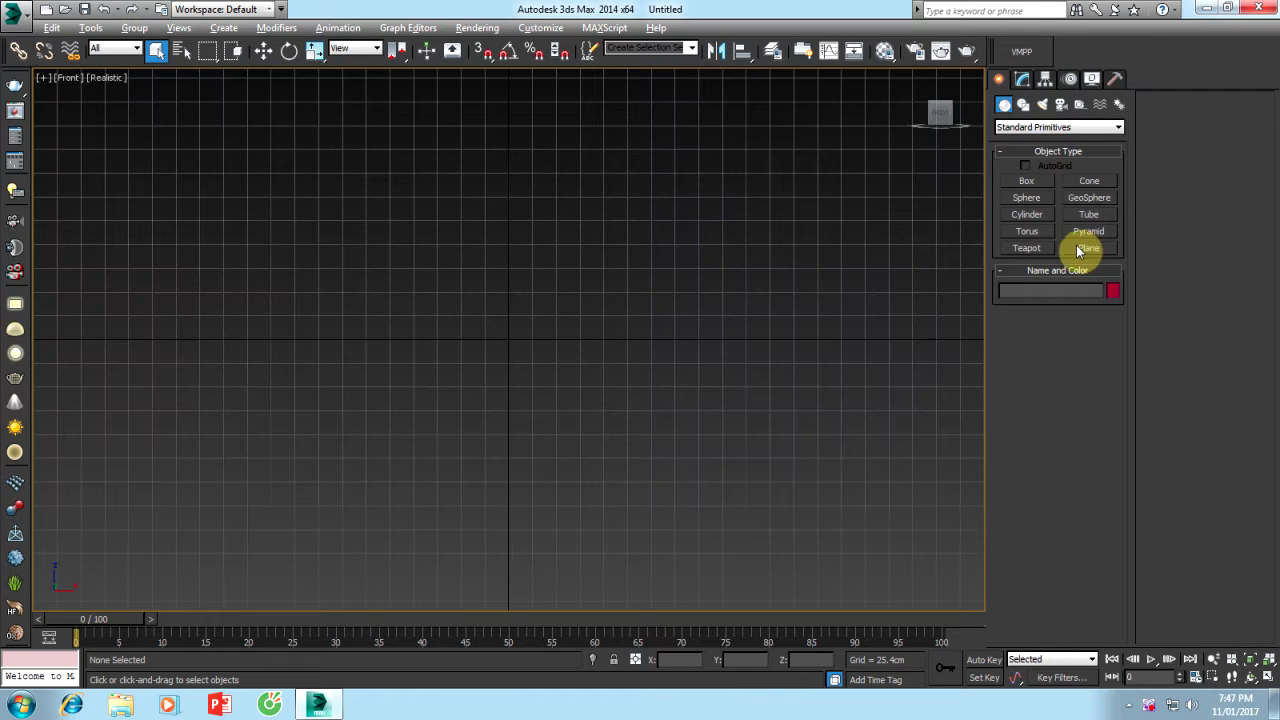
pyautogui.click(1089, 249)
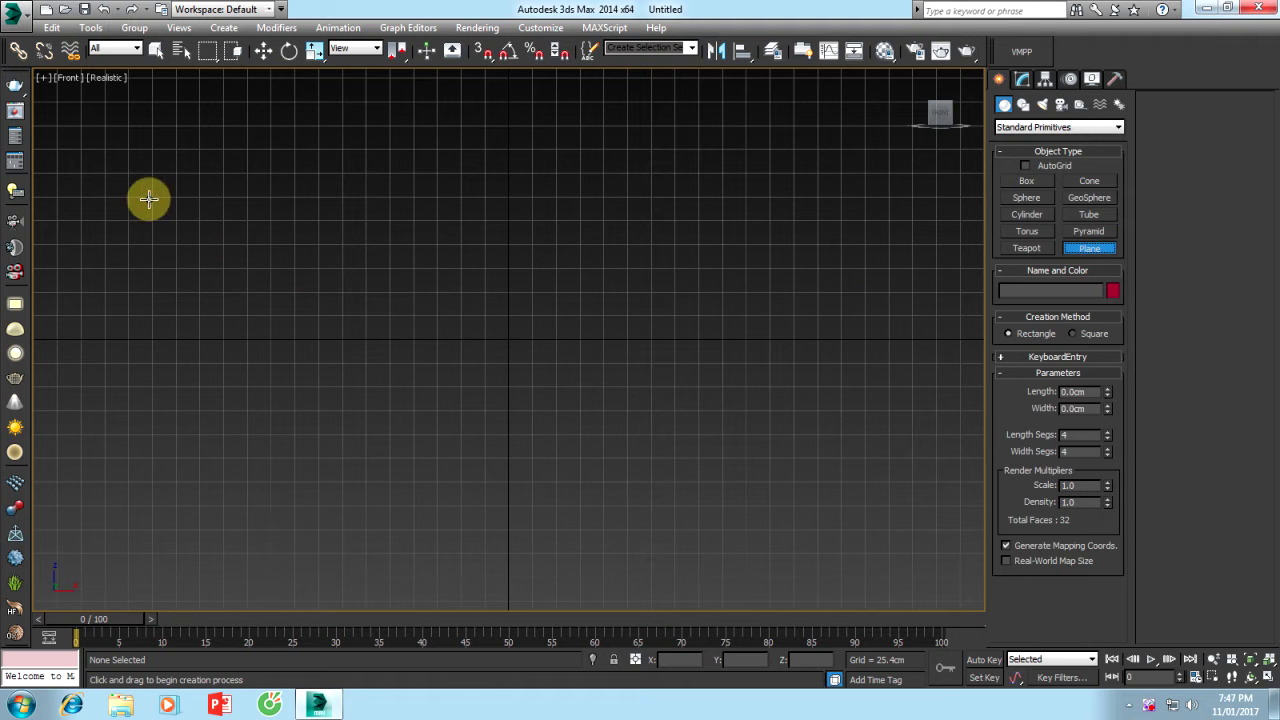
pyautogui.moveTo(137, 197)
pyautogui.mouseDown()
pyautogui.moveTo(408, 485)
pyautogui.moveTo(408, 529)
pyautogui.mouseUp()
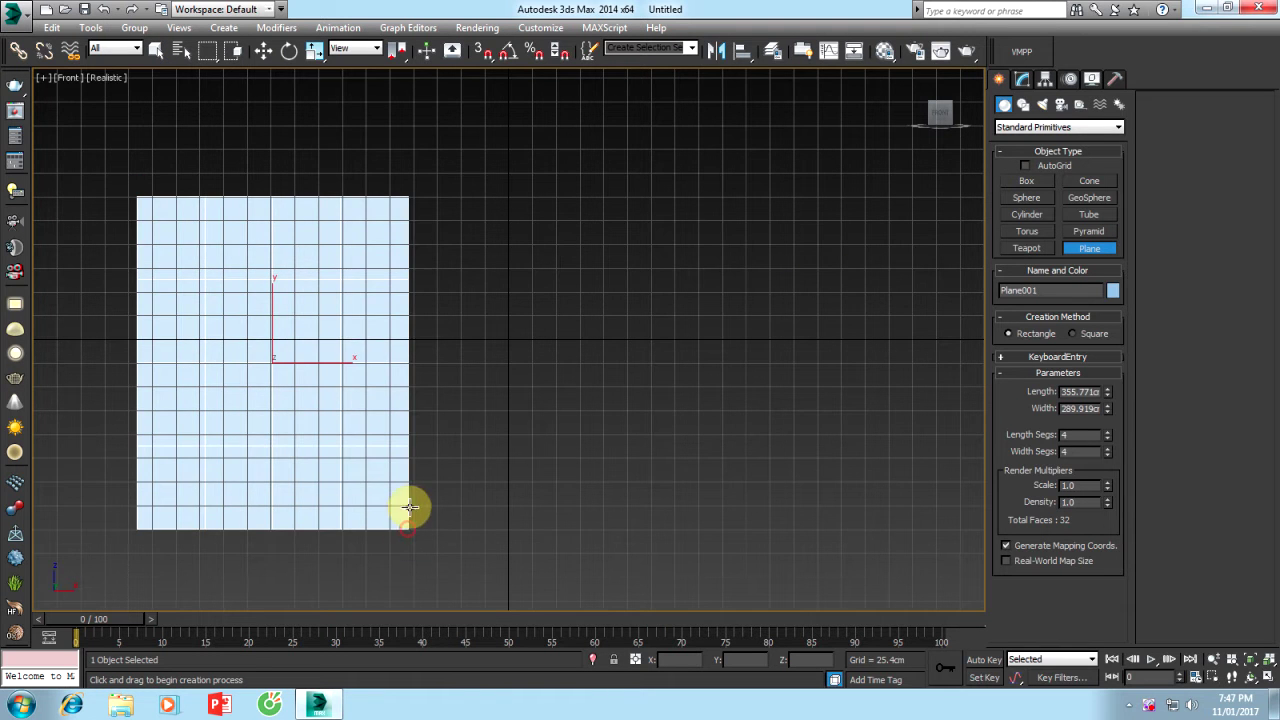
pyautogui.press('g')
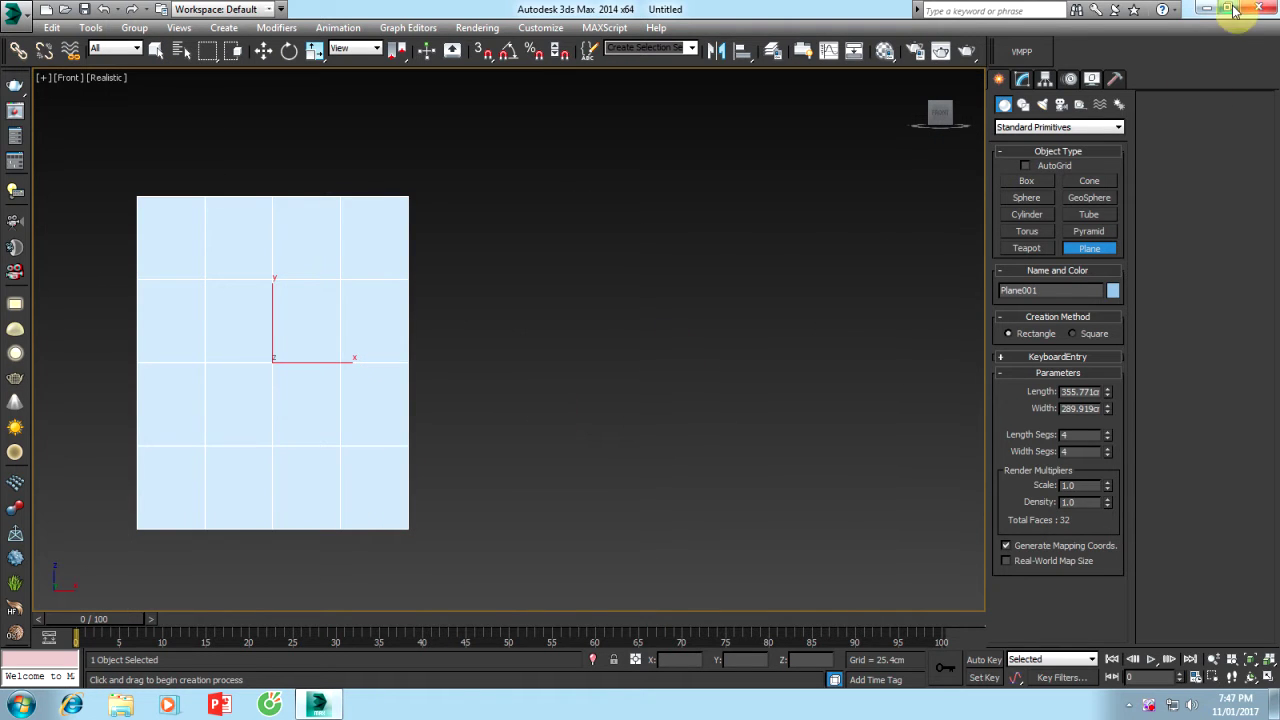
# Browse Explorer to E:\bai tap 3dsmax co ban\Bai 3\Bai 3.5 to reach the chair images
pyautogui.click(1230, 8)
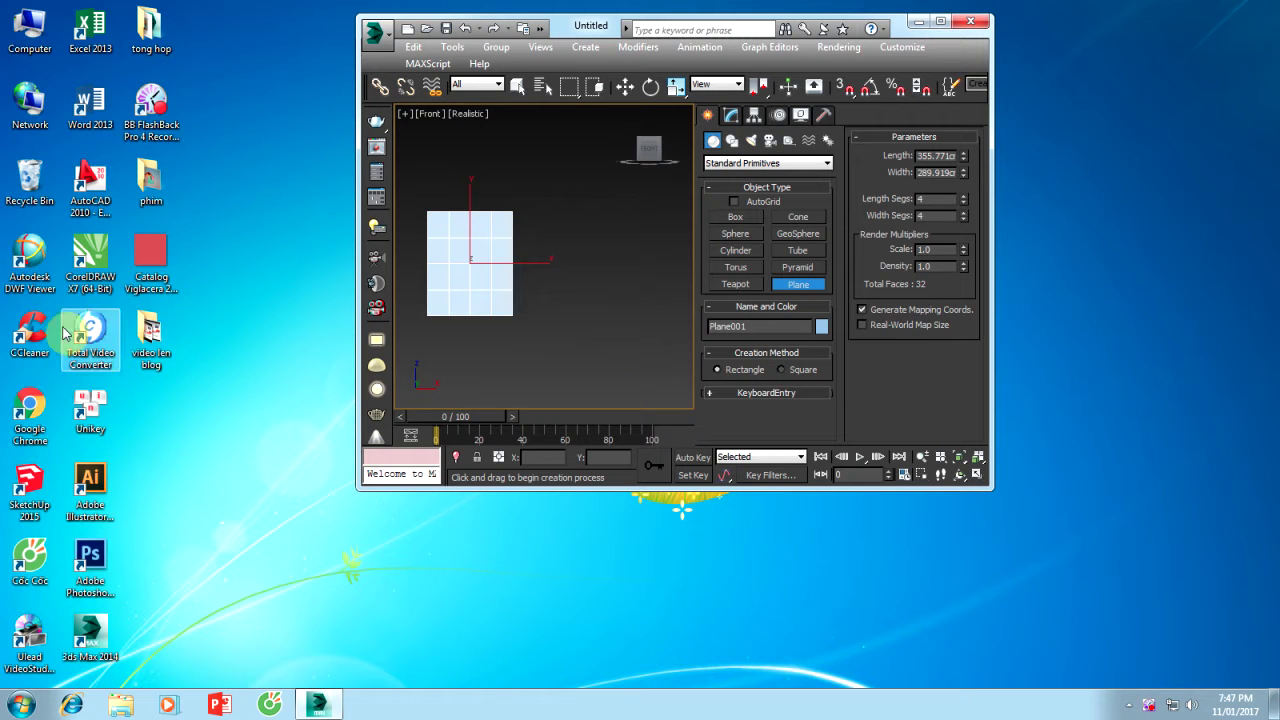
pyautogui.click(44, 37)
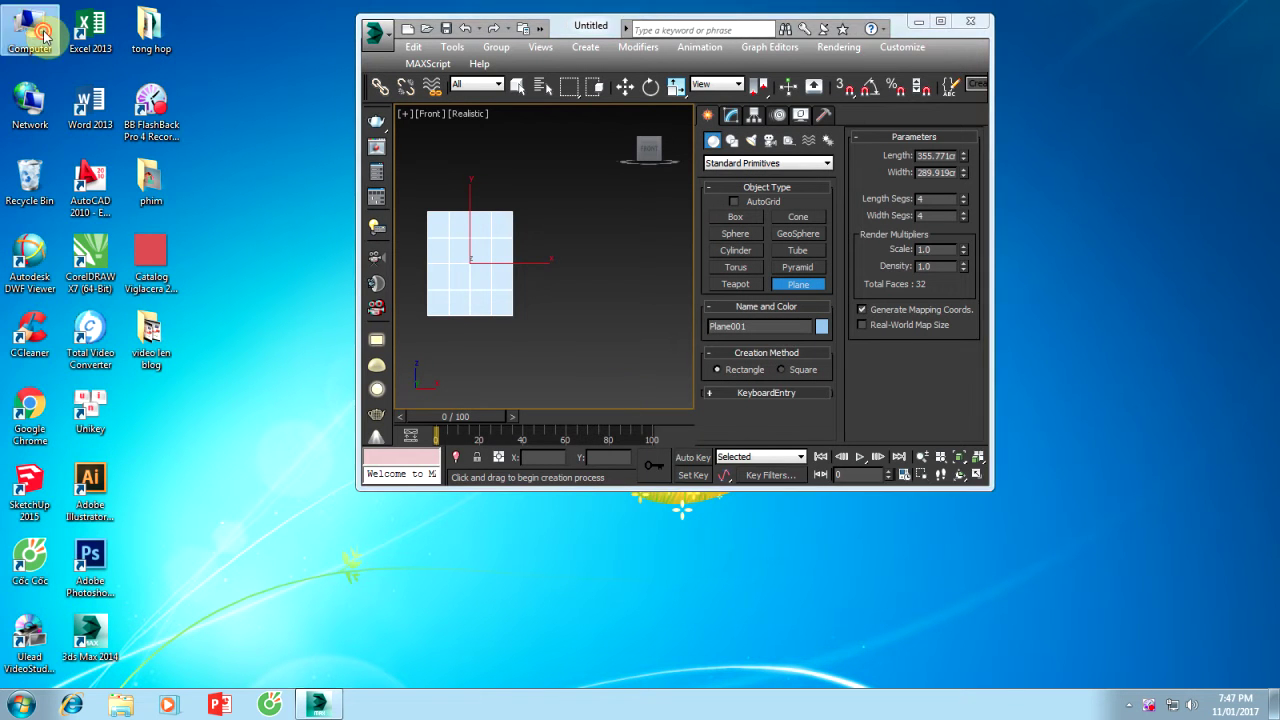
pyautogui.doubleClick(44, 37)
pyautogui.doubleClick(621, 128)
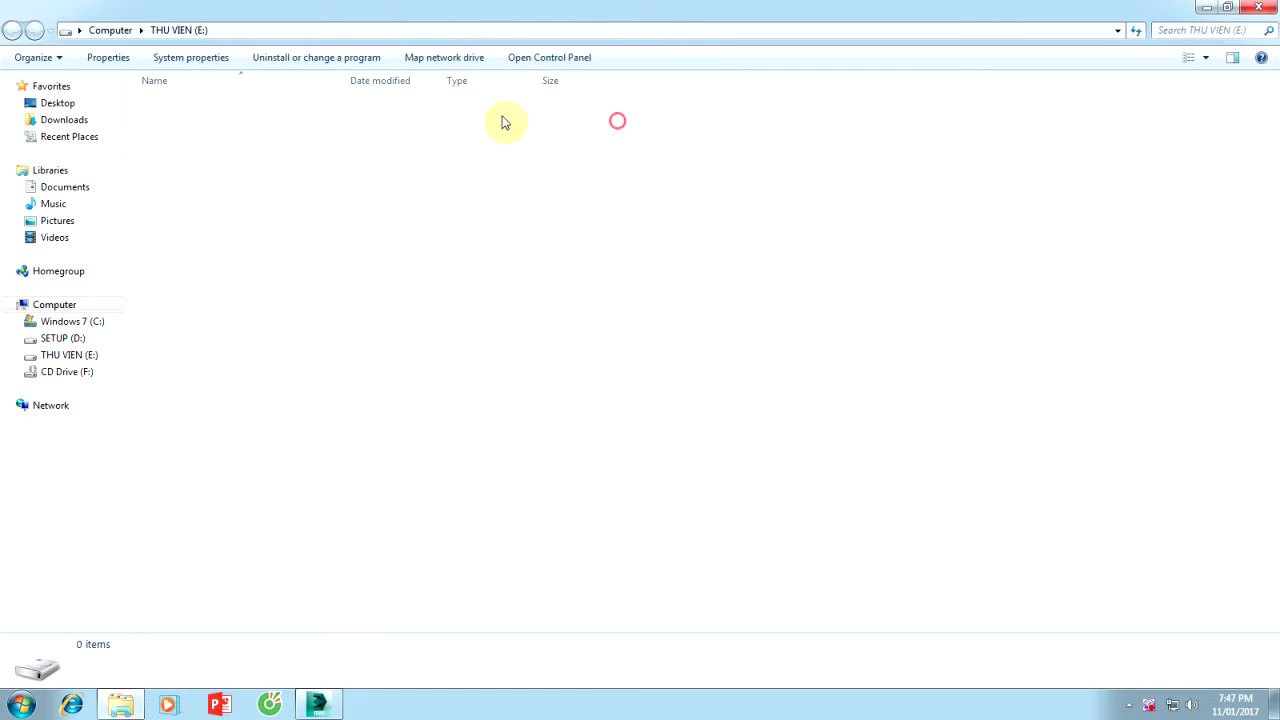
pyautogui.doubleClick(236, 130)
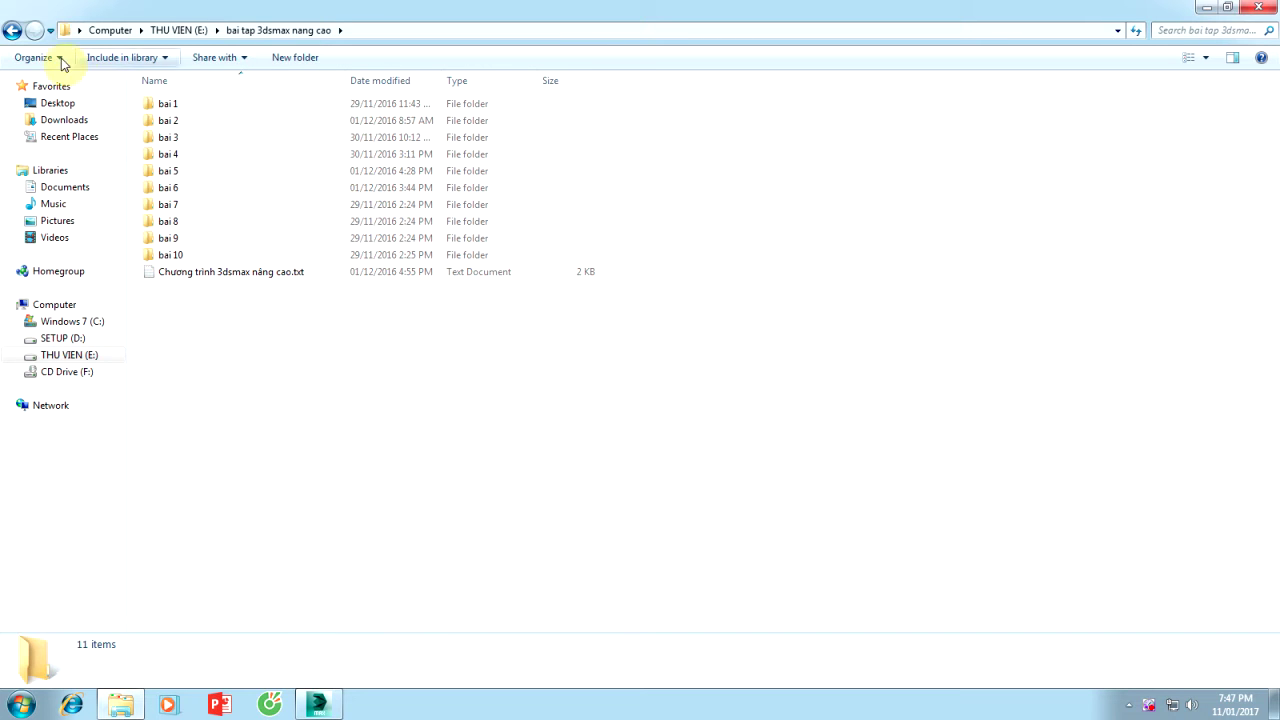
pyautogui.click(12, 30)
pyautogui.doubleClick(173, 103)
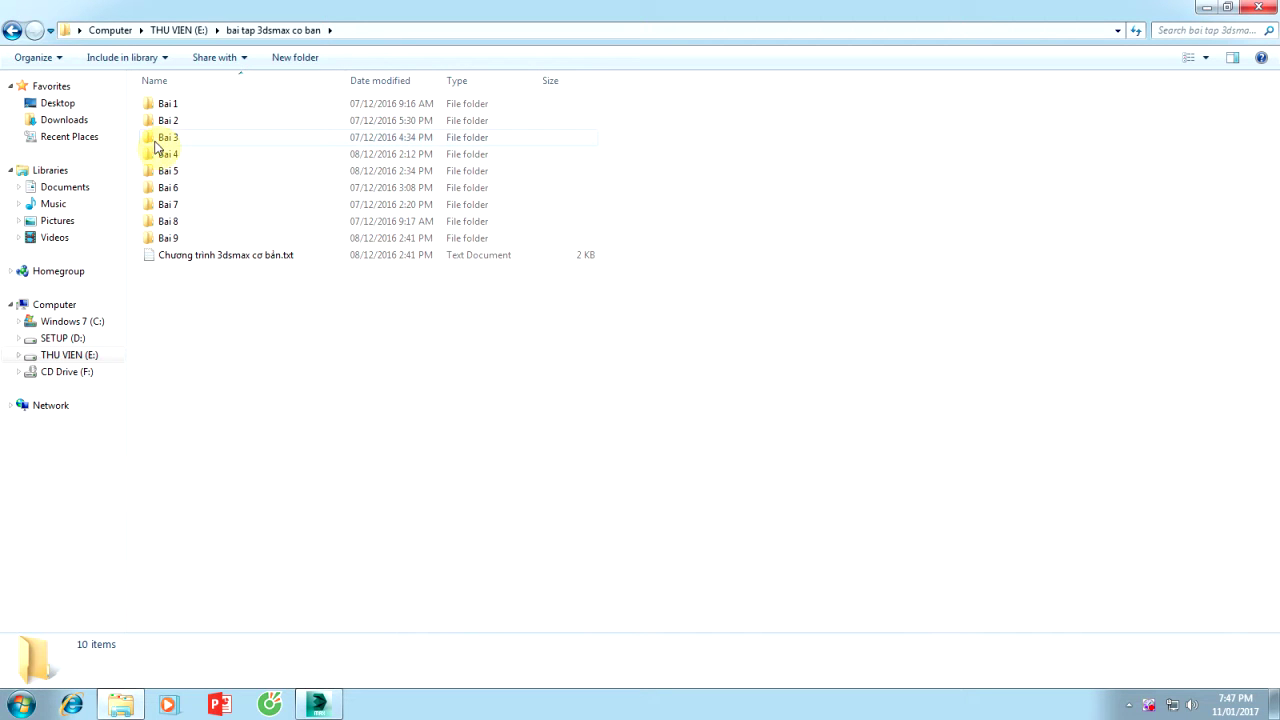
pyautogui.doubleClick(168, 137)
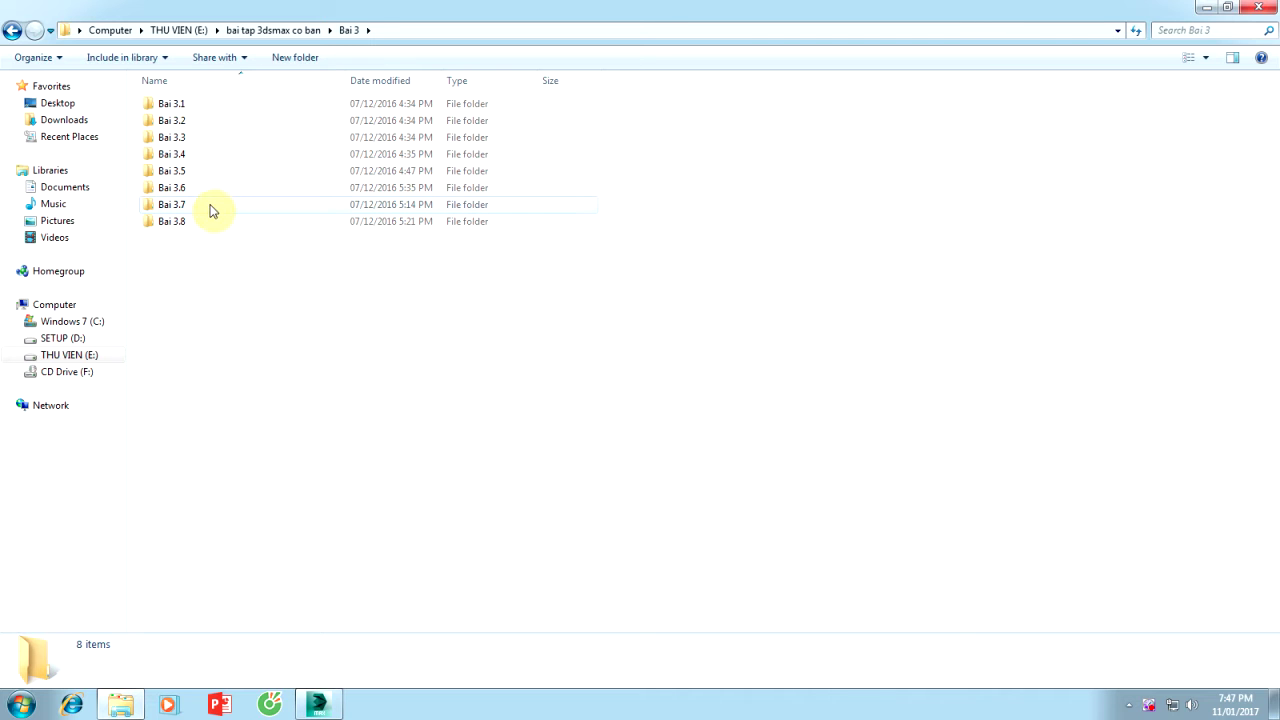
pyautogui.doubleClick(172, 154)
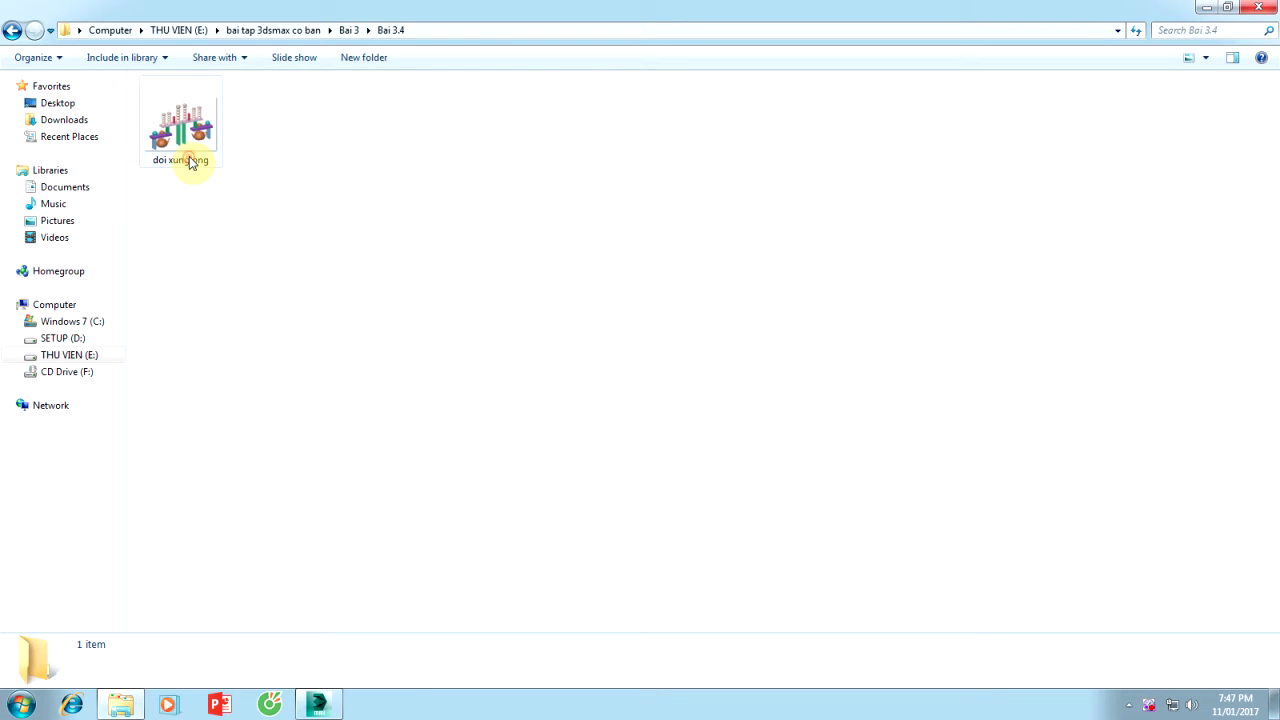
pyautogui.click(14, 32)
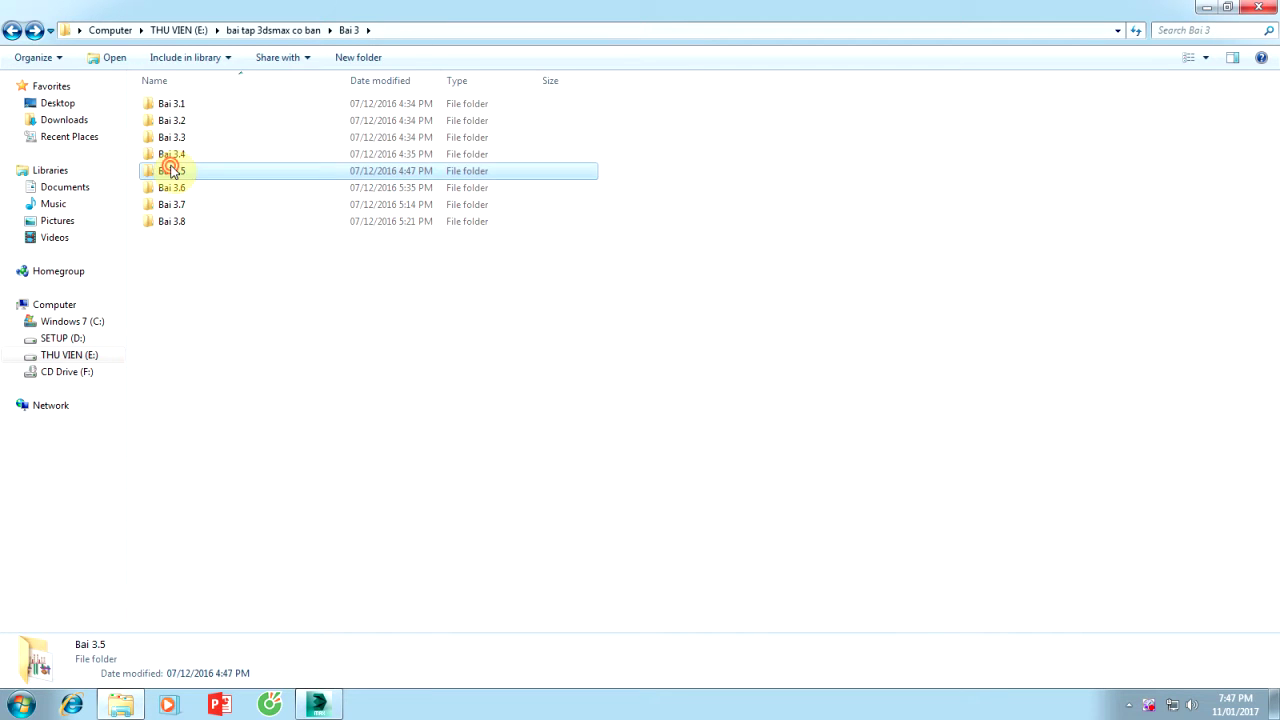
pyautogui.doubleClick(171, 171)
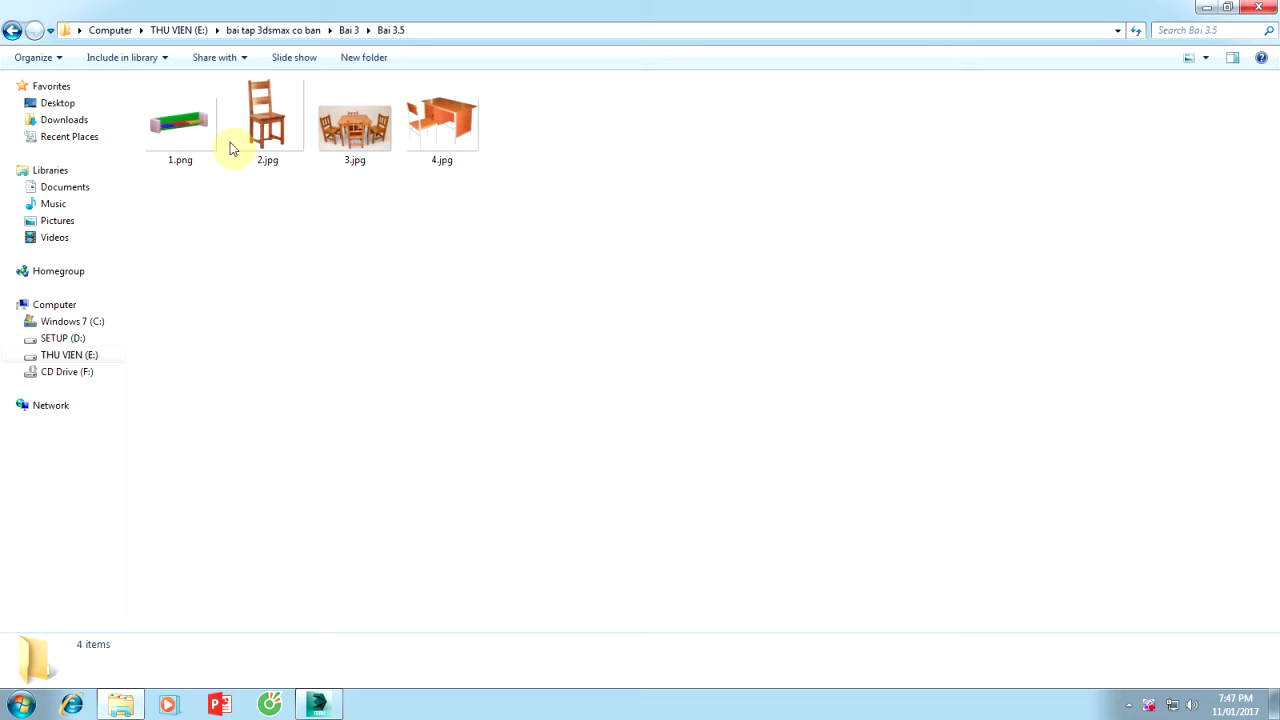
pyautogui.click(1233, 9)
# Drop 2.jpg onto Plane001 as the chair reference and maximize 3ds Max
pyautogui.moveTo(829, 157); pyautogui.dragTo(201, 308)
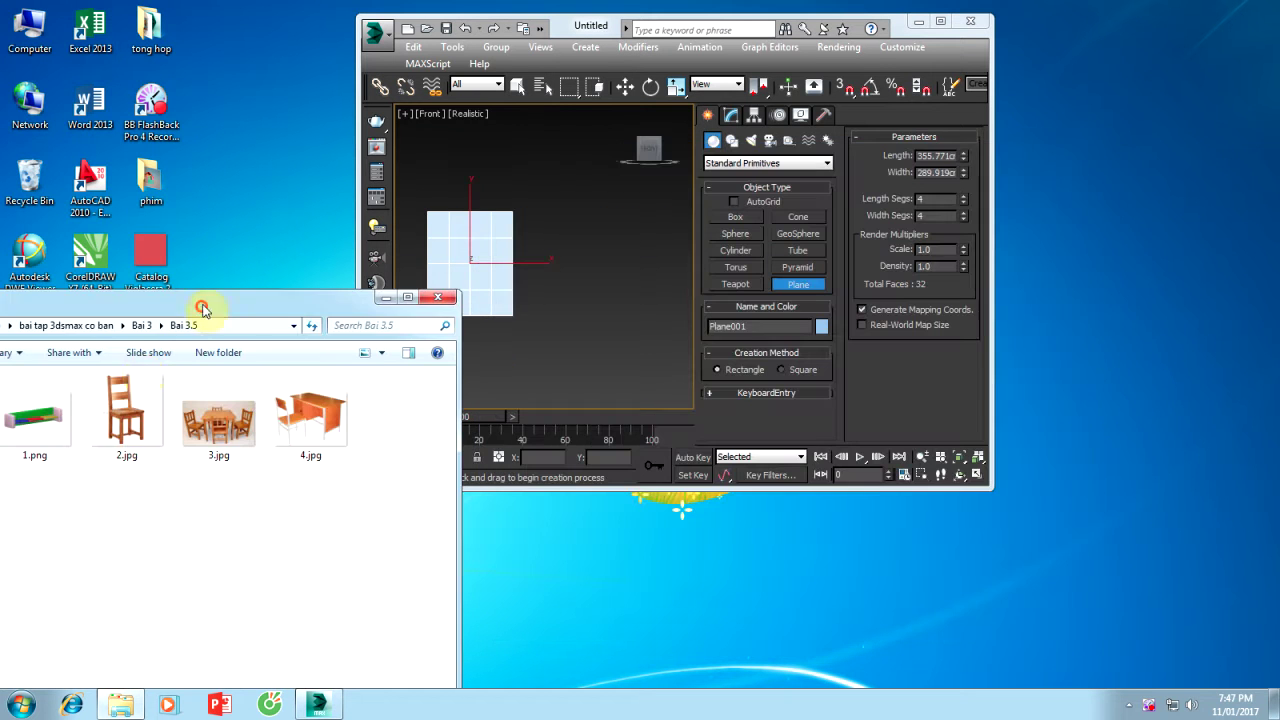
pyautogui.moveTo(126, 412)
pyautogui.mouseDown()
pyautogui.moveTo(470, 302)
pyautogui.moveTo(472, 278)
pyautogui.mouseUp()
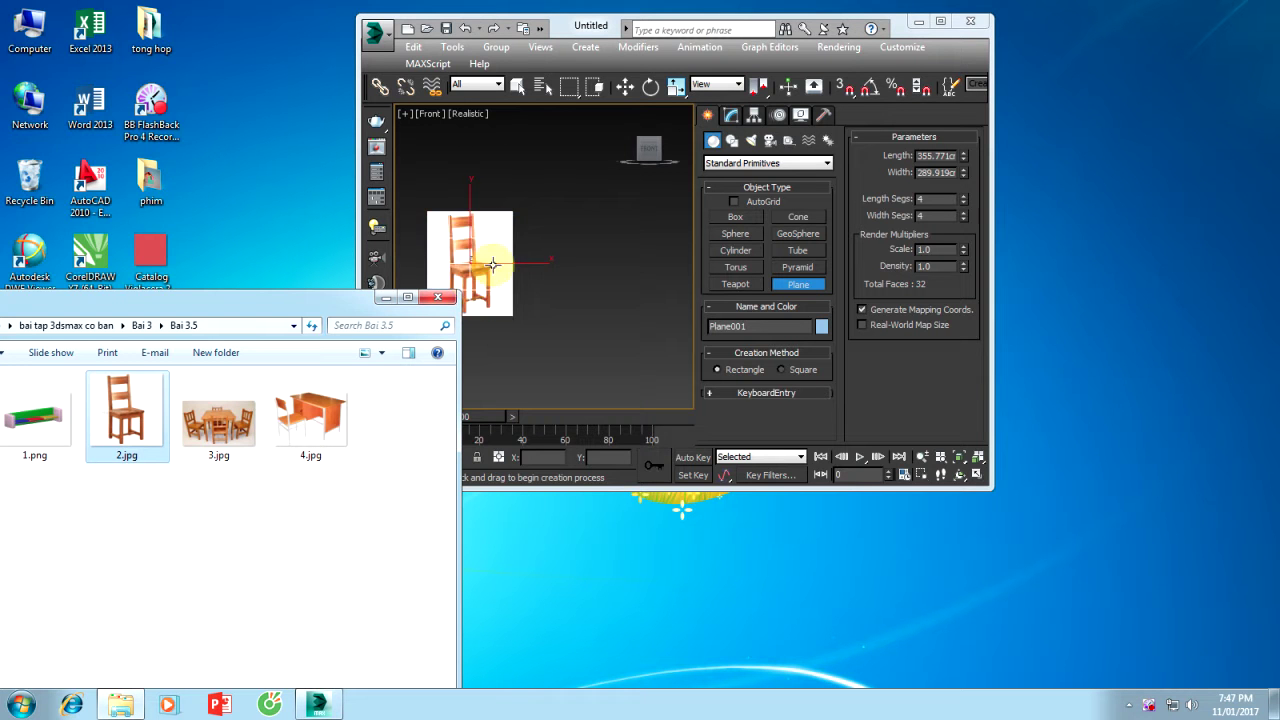
pyautogui.click(940, 20)
pyautogui.rightClick(513, 271)
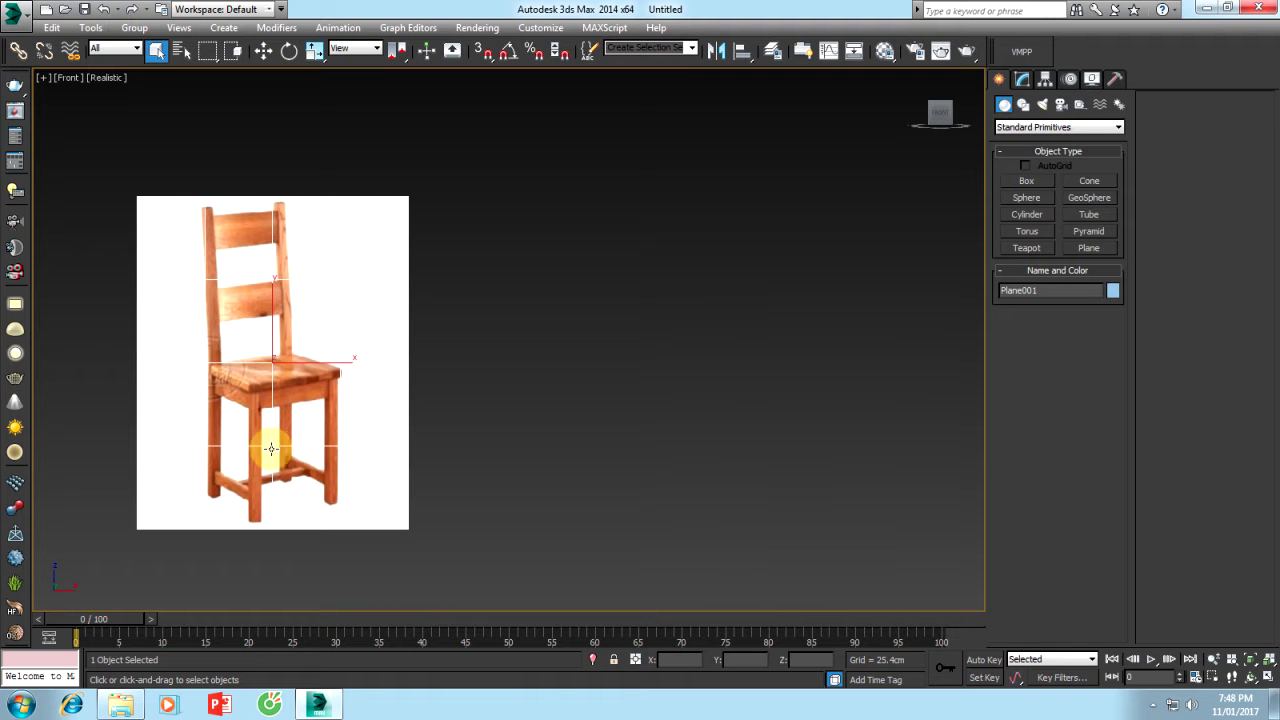
# Create Box001, a 216.37 × 13.684 × 14.359 cm post beside the chair image
pyautogui.click(1030, 181)
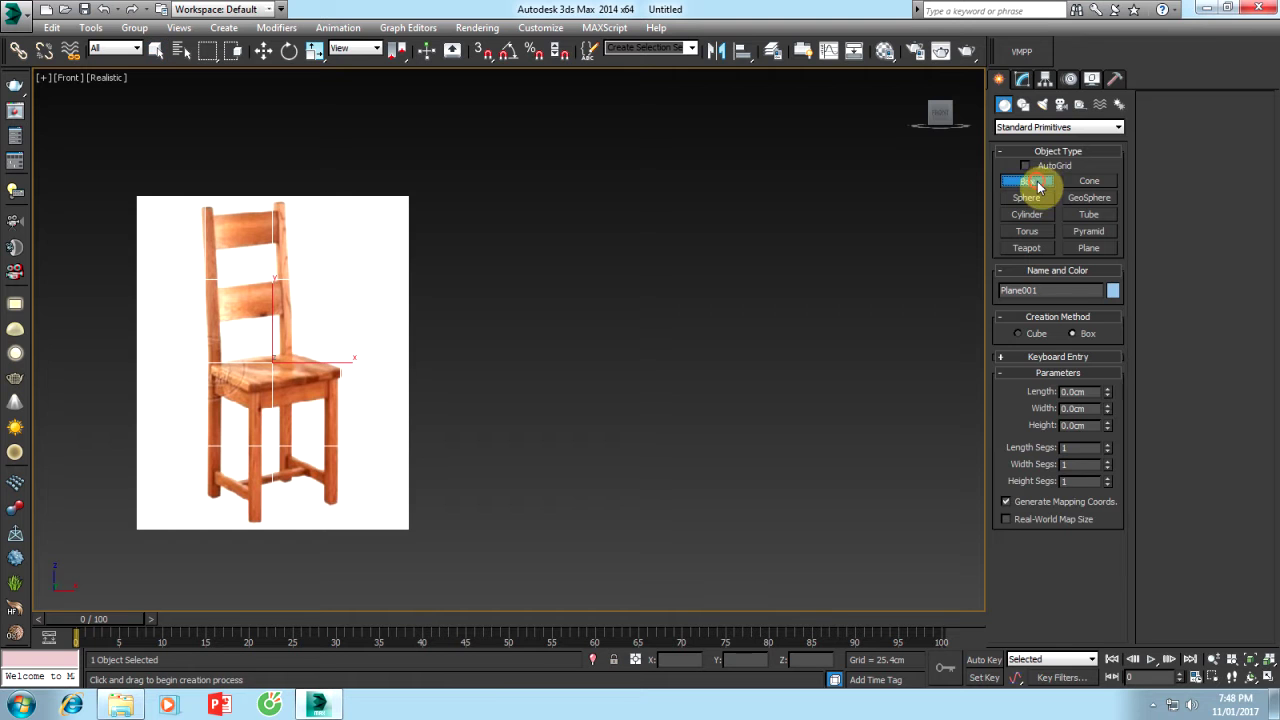
pyautogui.moveTo(558, 349); pyautogui.dragTo(570, 551)
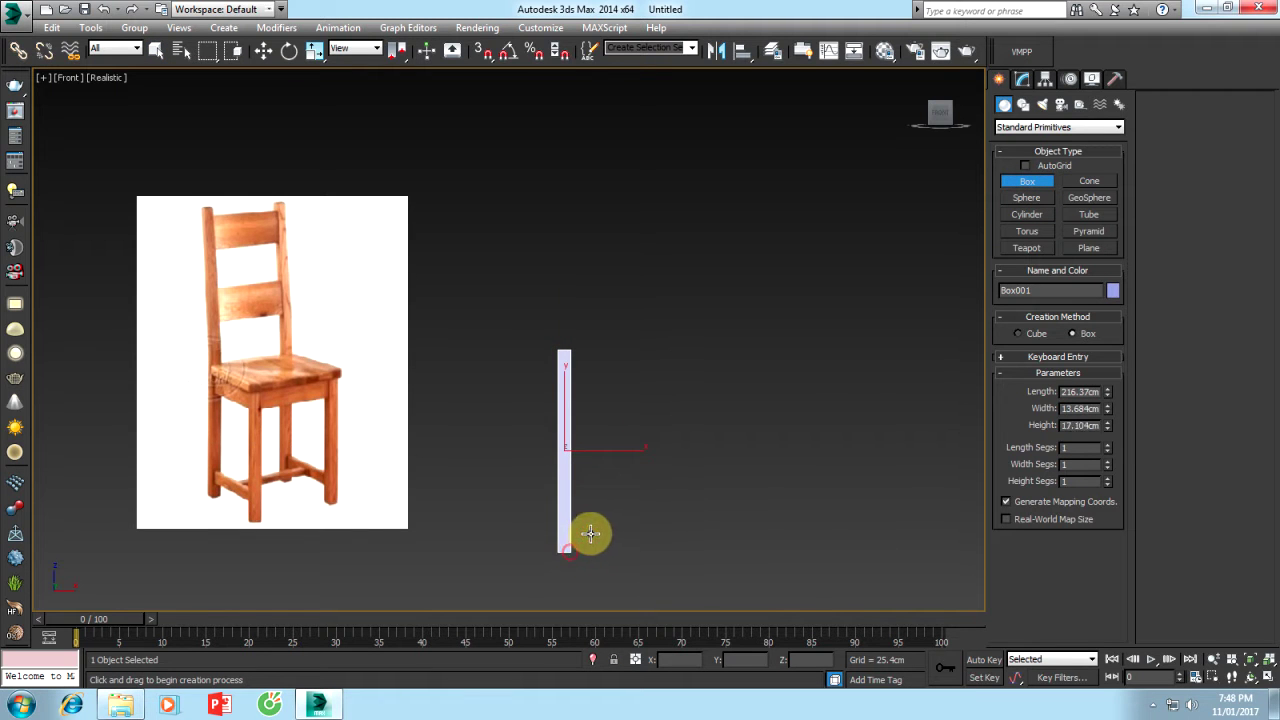
pyautogui.click(590, 534)
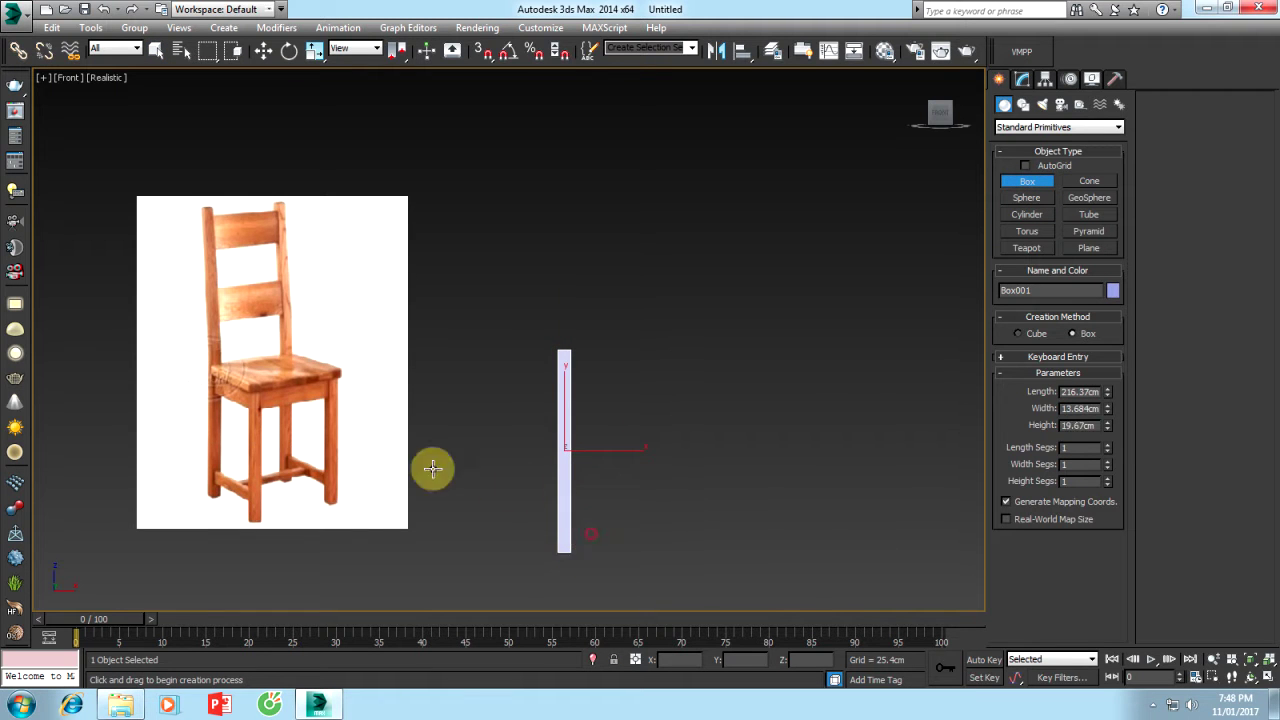
pyautogui.rightClick(763, 410)
pyautogui.moveTo(750, 430)
pyautogui.keyDown('alt'); pyautogui.mouseDown(button='middle')
pyautogui.moveTo(674, 471)
pyautogui.moveTo(646, 469)
pyautogui.mouseUp(button='middle'); pyautogui.keyUp('alt')
pyautogui.click(1022, 79)
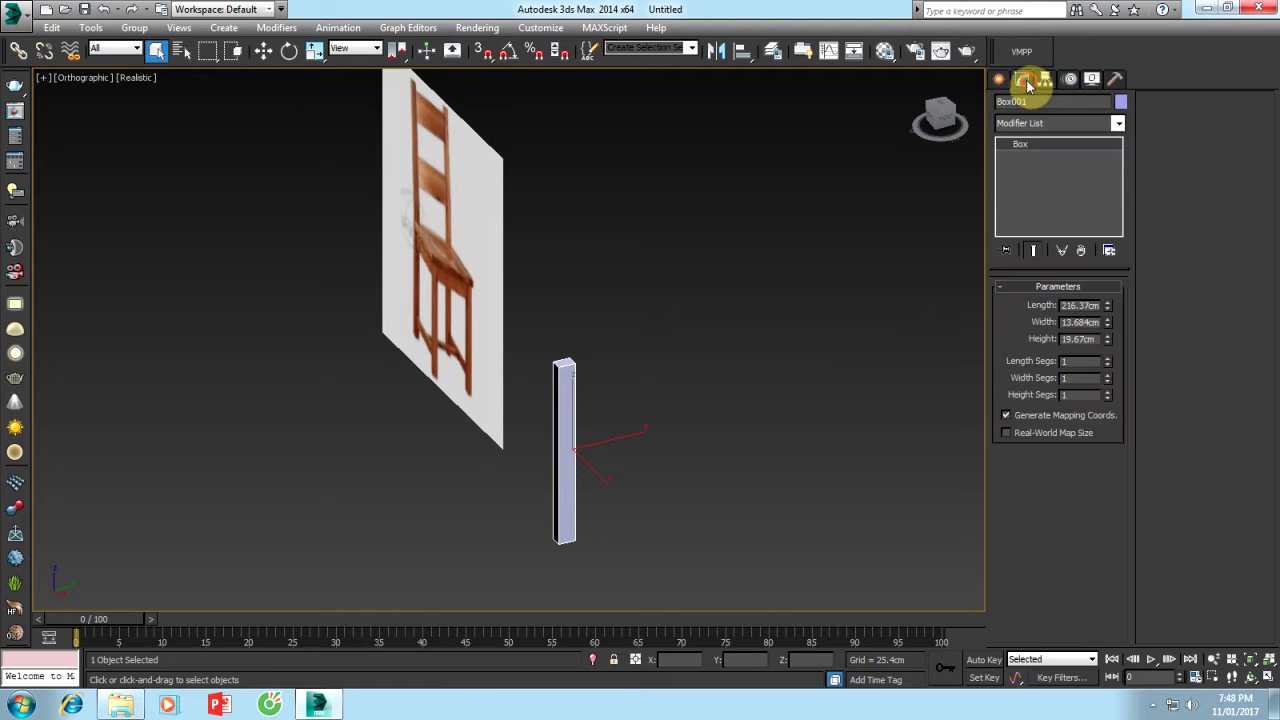
pyautogui.moveTo(1107, 339); pyautogui.dragTo(1107, 361)
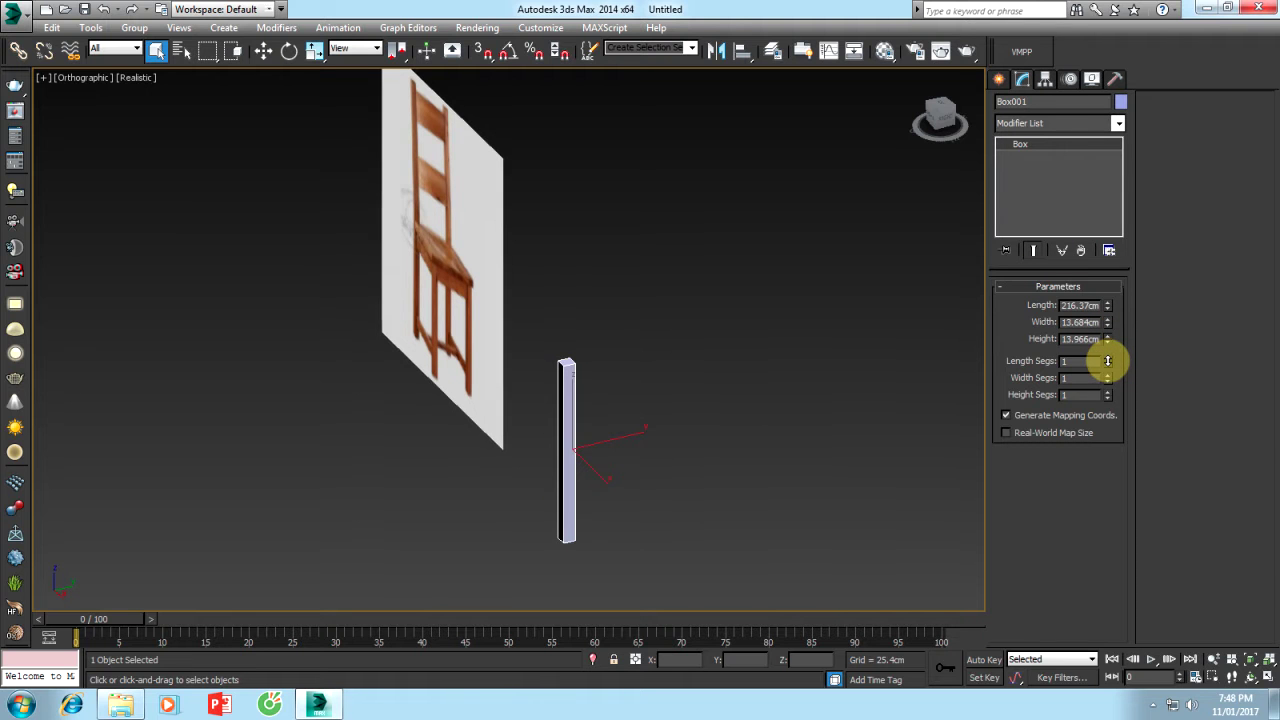
pyautogui.press('f')
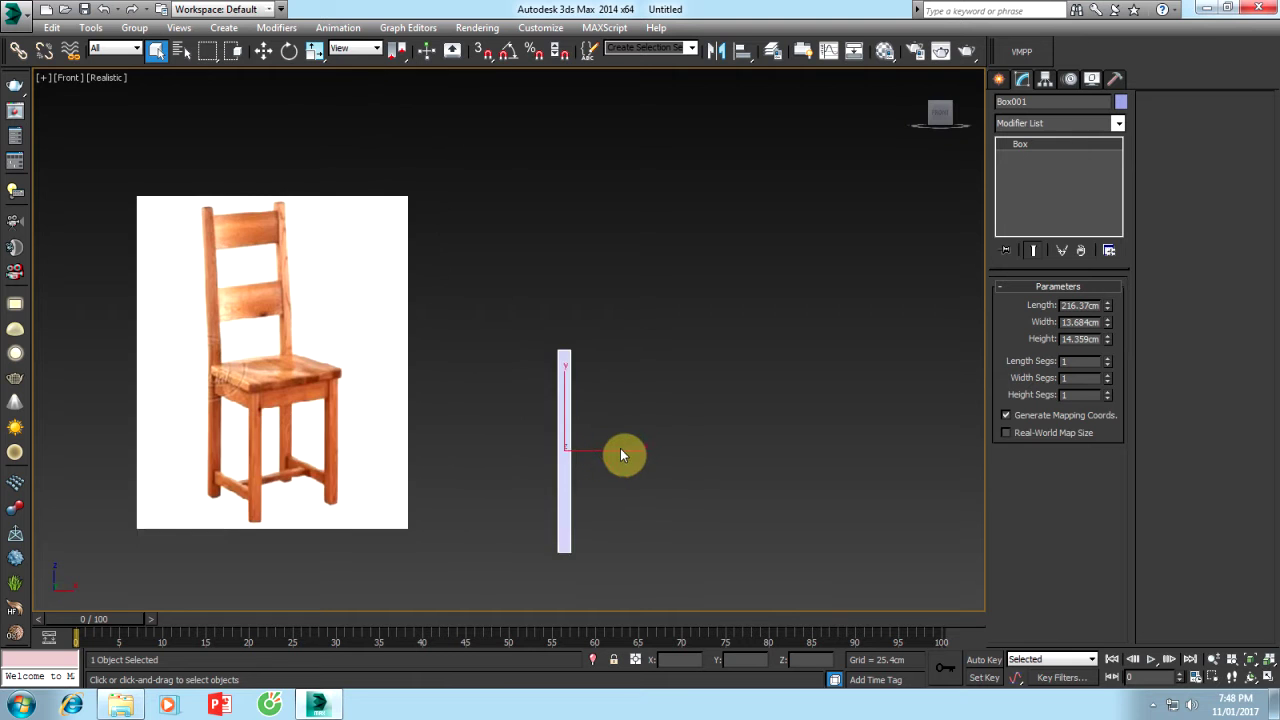
pyautogui.moveTo(620, 448)
pyautogui.mouseDown(button='middle')
pyautogui.moveTo(551, 431)
pyautogui.moveTo(248, 437)
pyautogui.mouseUp(button='middle')
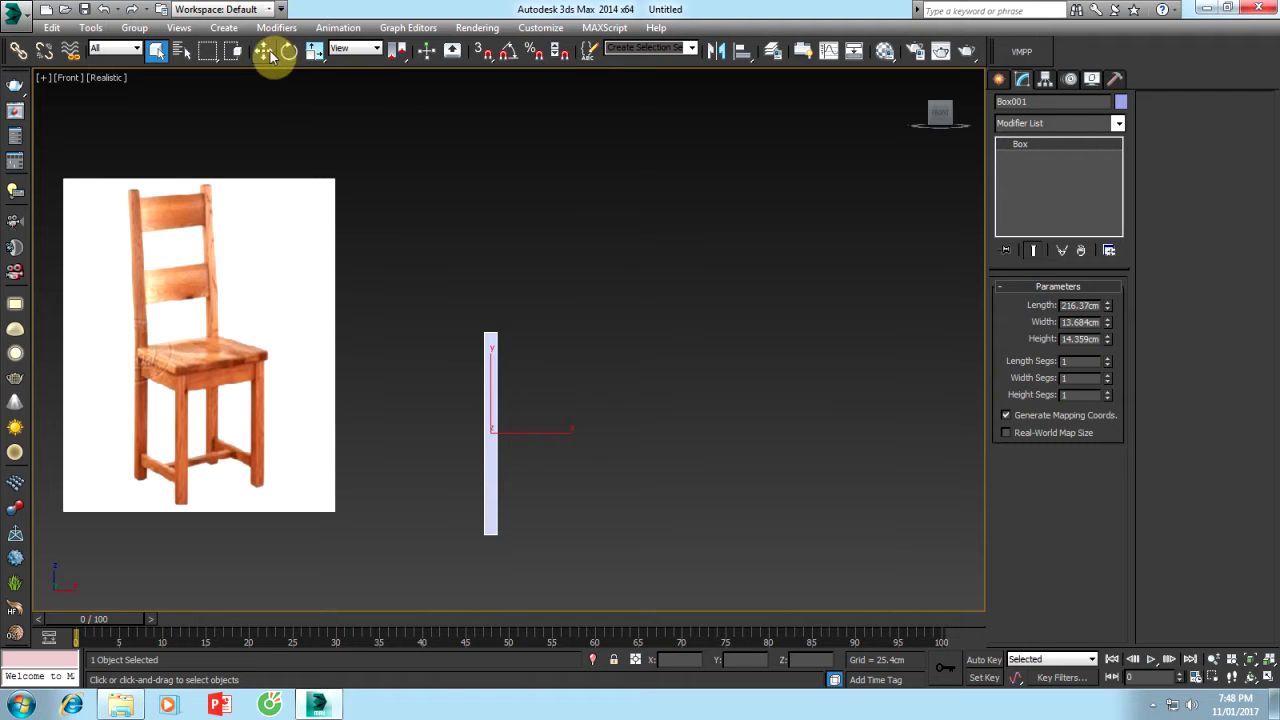
# Shift-drag Box001 to the right to make an instanced copy, Box002
pyautogui.click(265, 51)
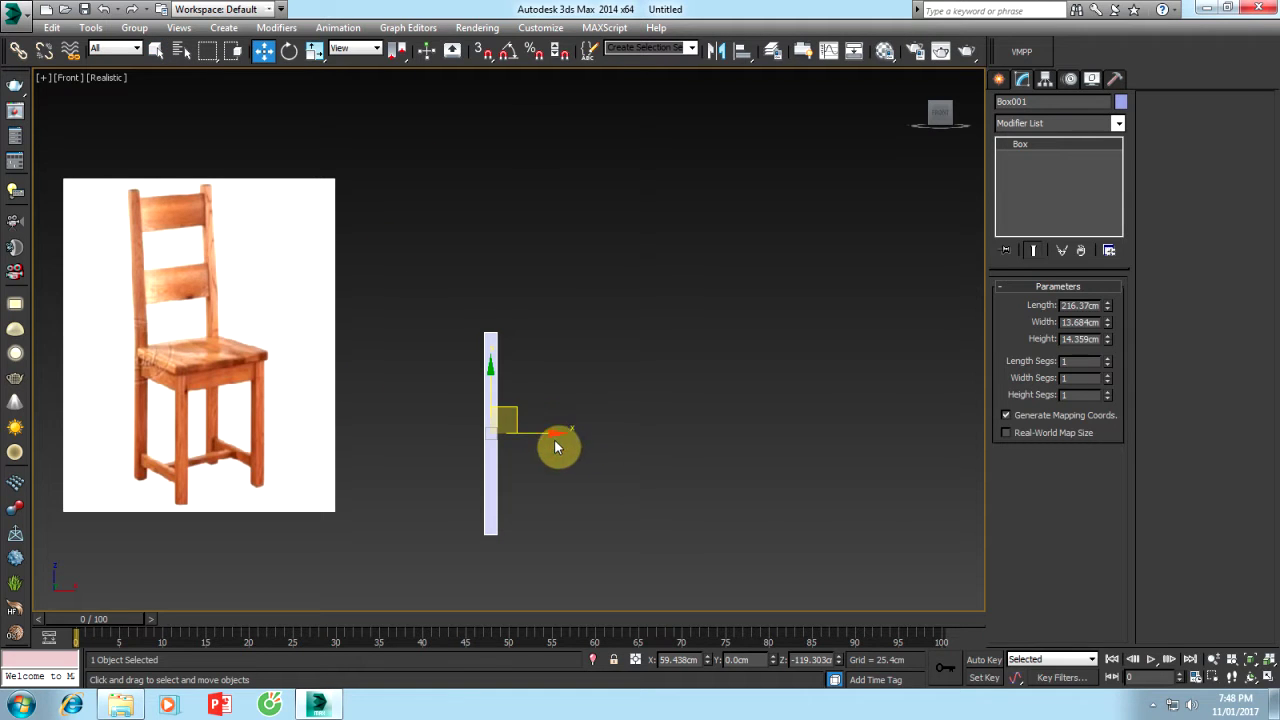
pyautogui.keyDown('shift'); pyautogui.moveTo(550, 434); pyautogui.dragTo(656, 435); pyautogui.keyUp('shift')
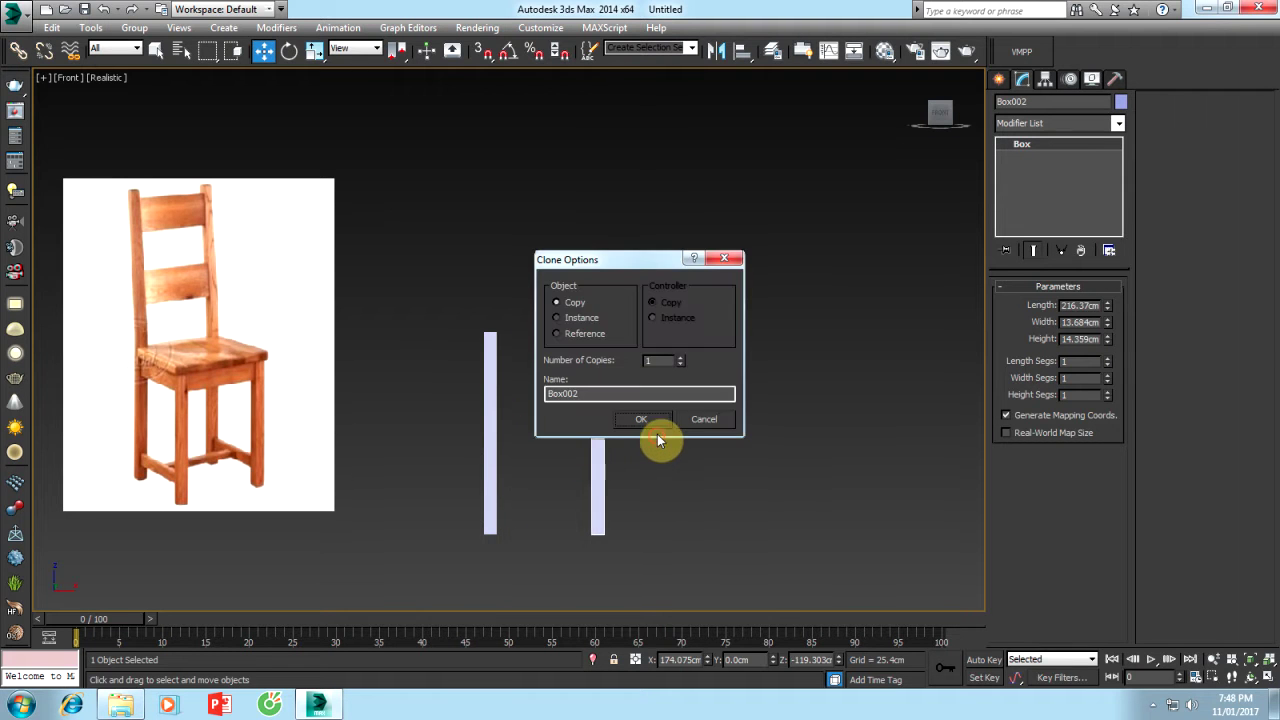
pyautogui.click(563, 322)
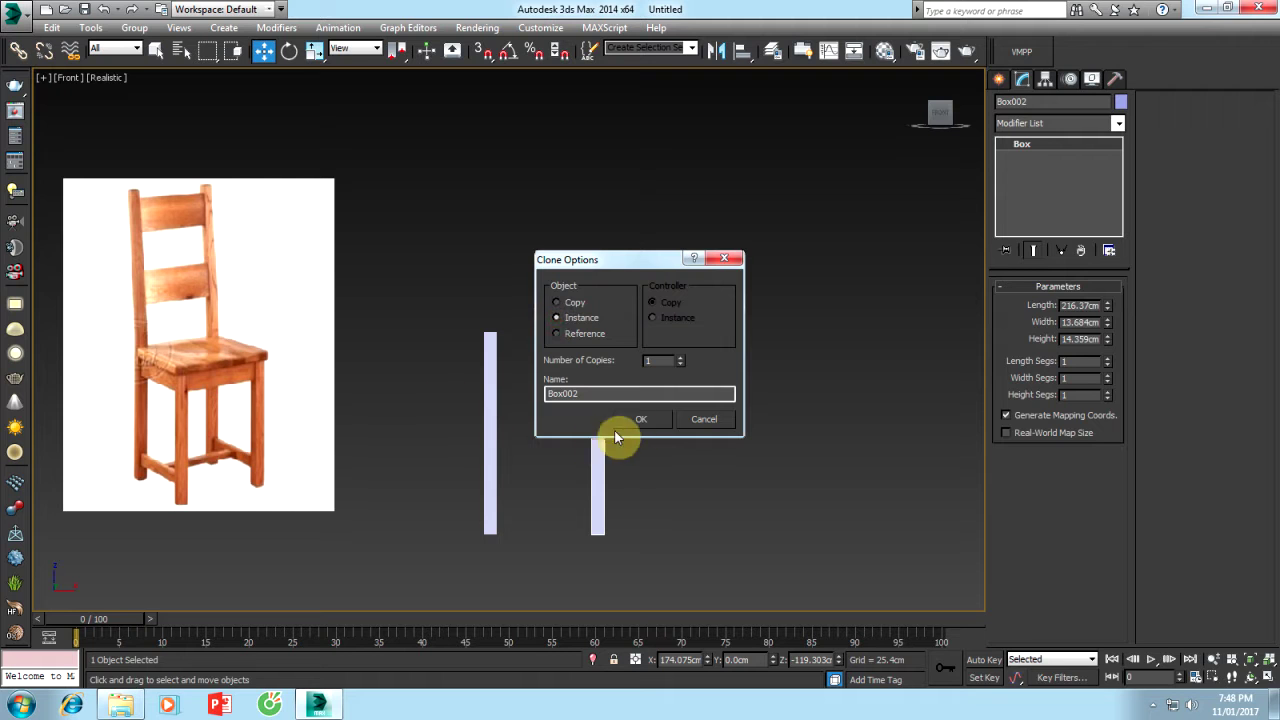
pyautogui.click(648, 419)
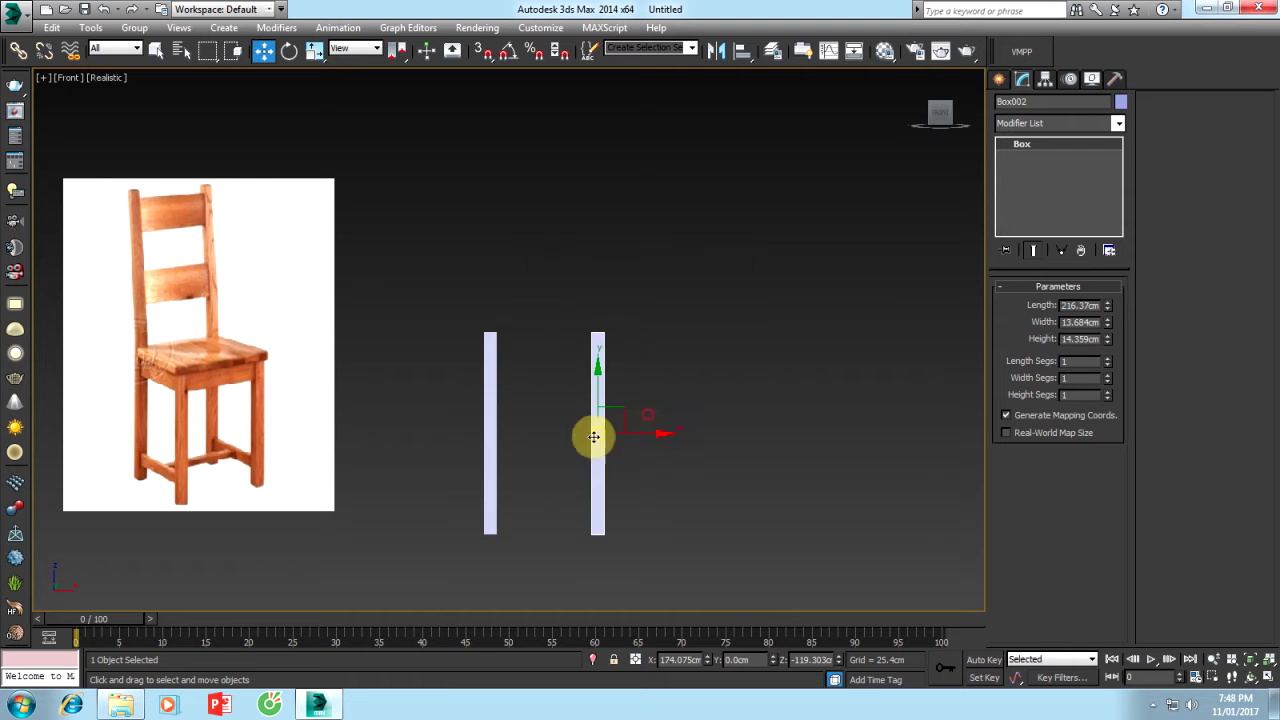
pyautogui.click(999, 79)
pyautogui.click(1040, 183)
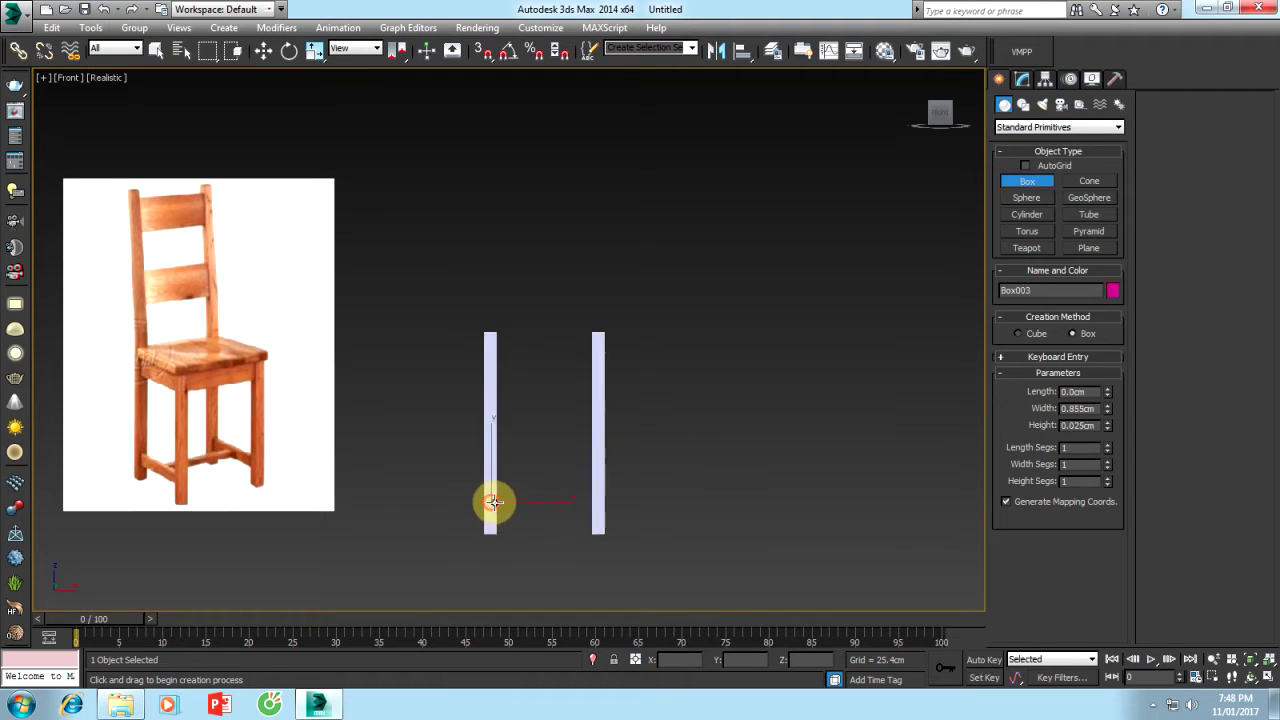
# Add Box003, a 12.828 × 115.455 × 8.775 cm lower rail between the posts
pyautogui.moveTo(491, 506); pyautogui.dragTo(598, 513)
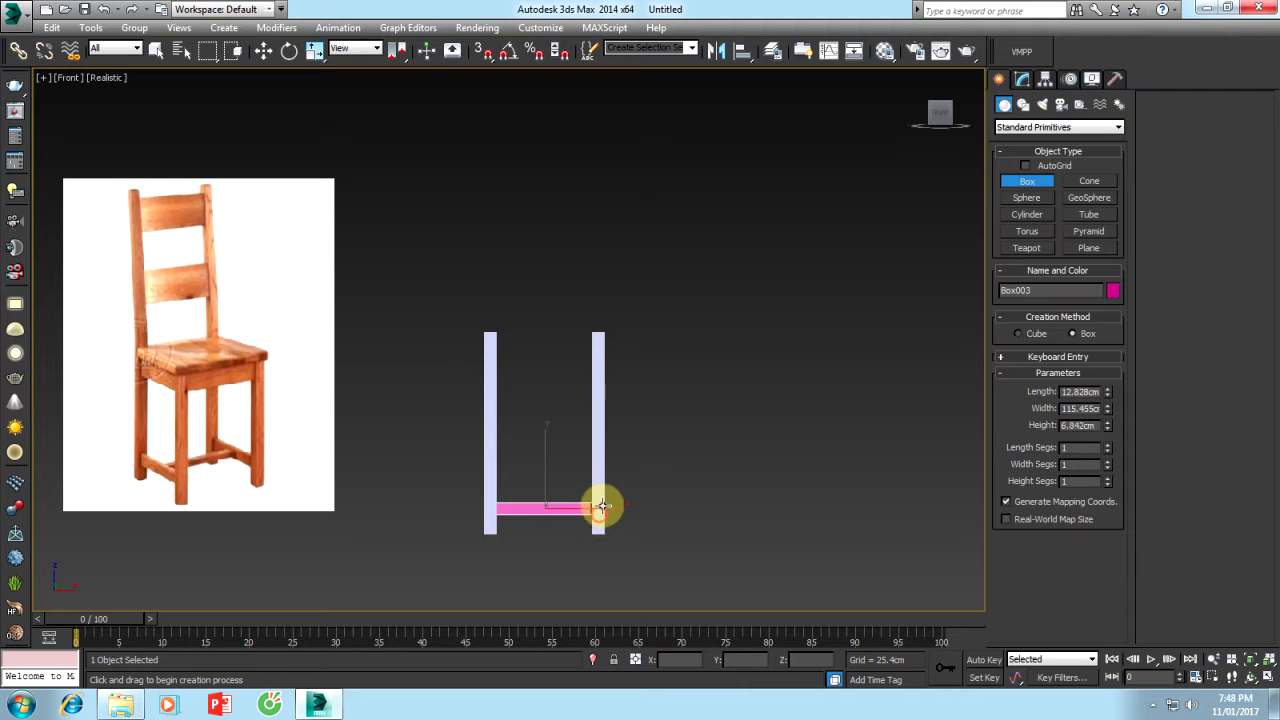
pyautogui.press('w')
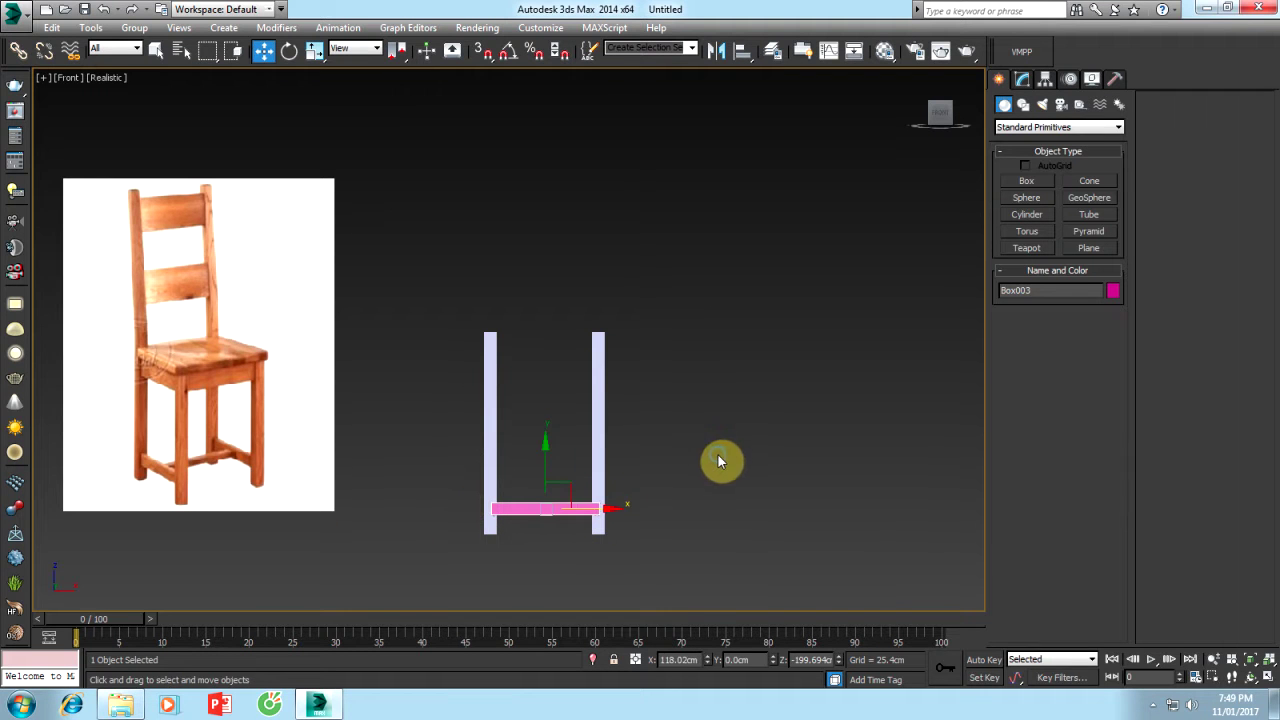
pyautogui.keyDown('alt'); pyautogui.moveTo(668, 478); pyautogui.dragTo(566, 522, button='middle'); pyautogui.keyUp('alt')
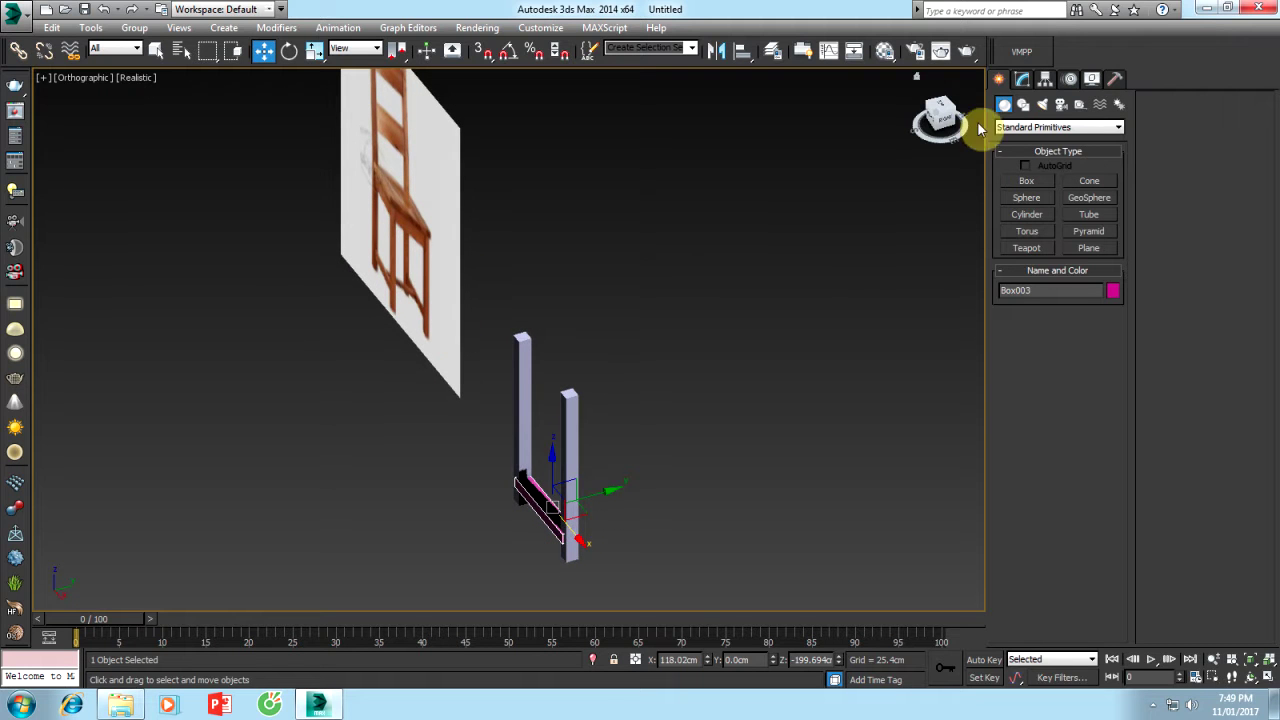
pyautogui.click(1022, 84)
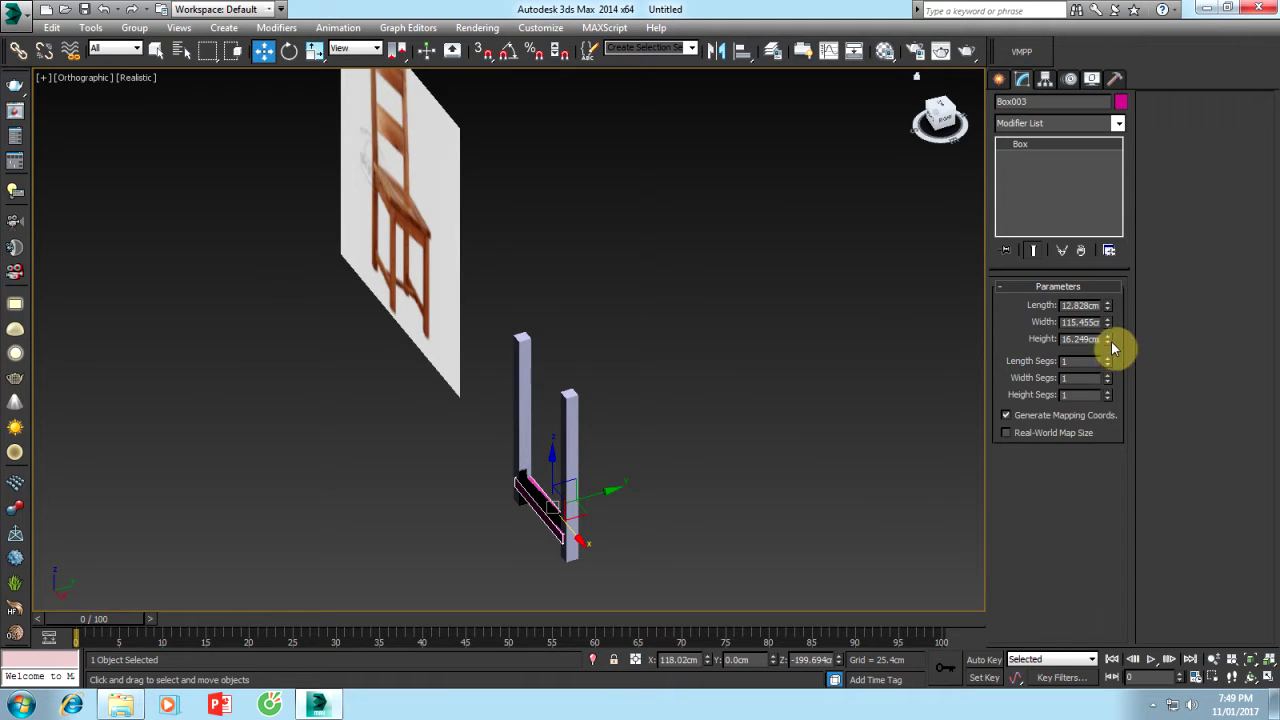
pyautogui.moveTo(1110, 342)
pyautogui.mouseDown()
pyautogui.moveTo(1108, 320)
pyautogui.moveTo(1108, 369)
pyautogui.mouseUp()
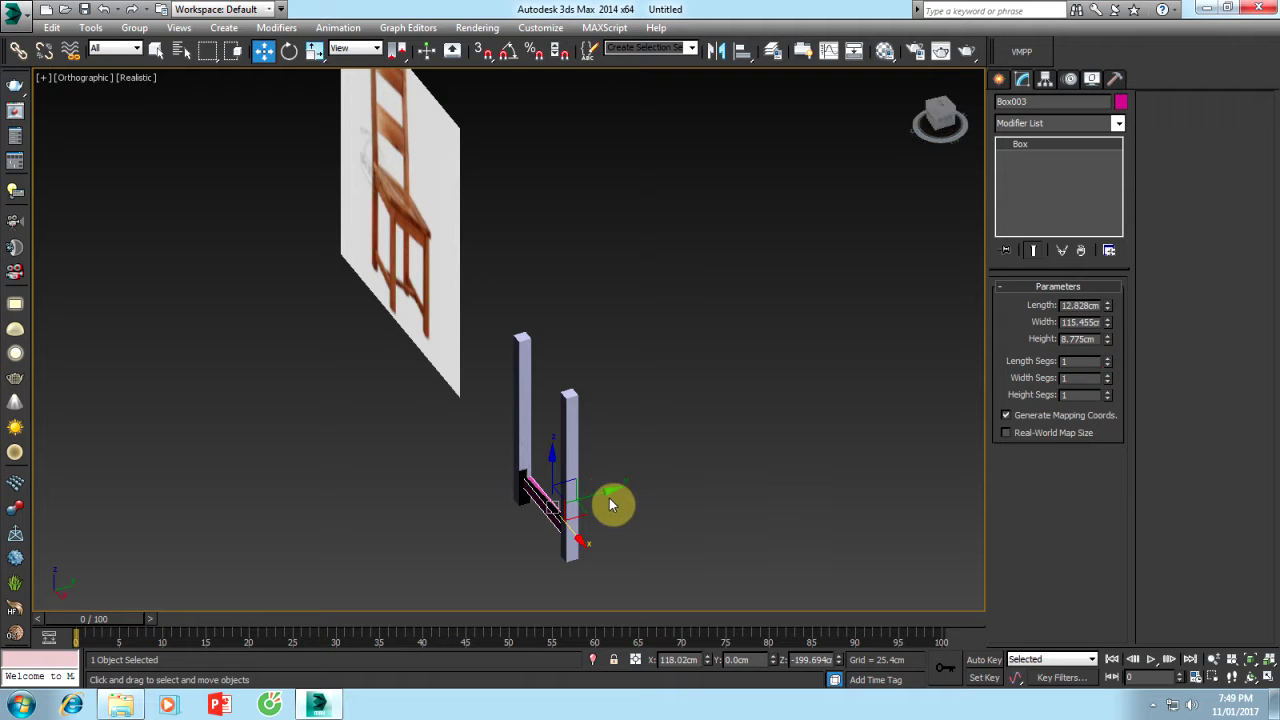
pyautogui.moveTo(607, 492); pyautogui.dragTo(606, 495)
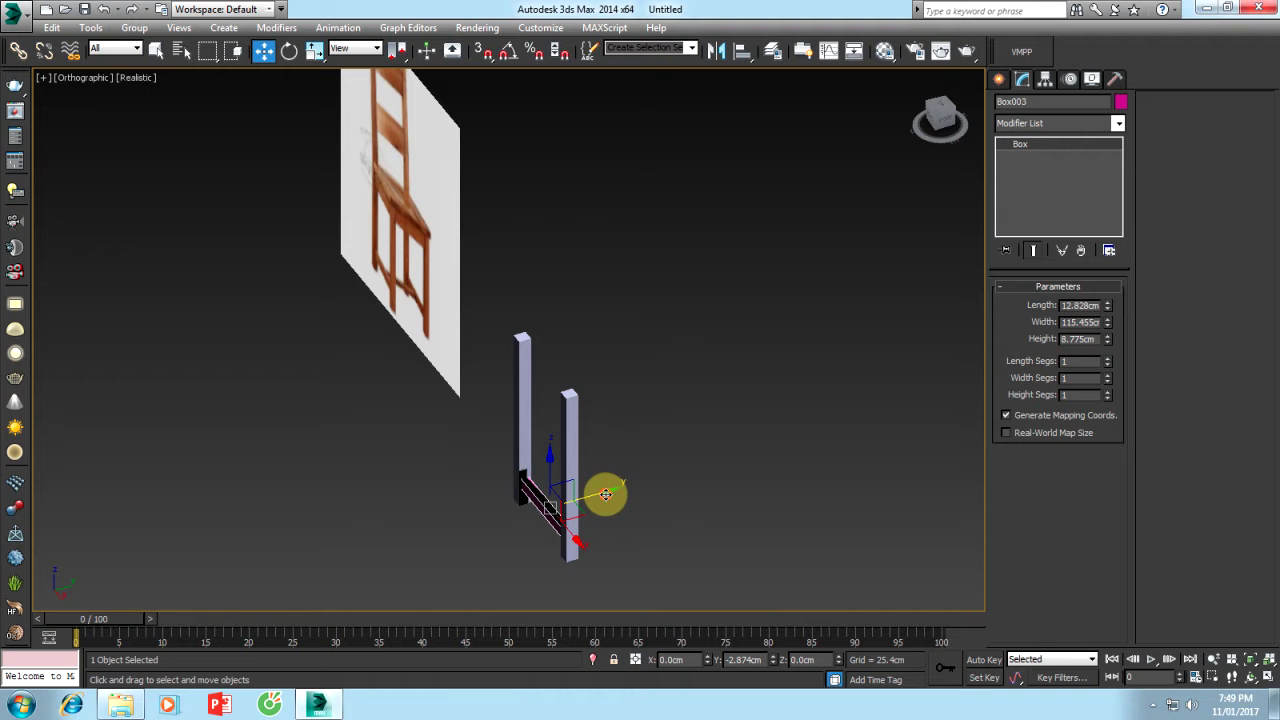
pyautogui.click(664, 496)
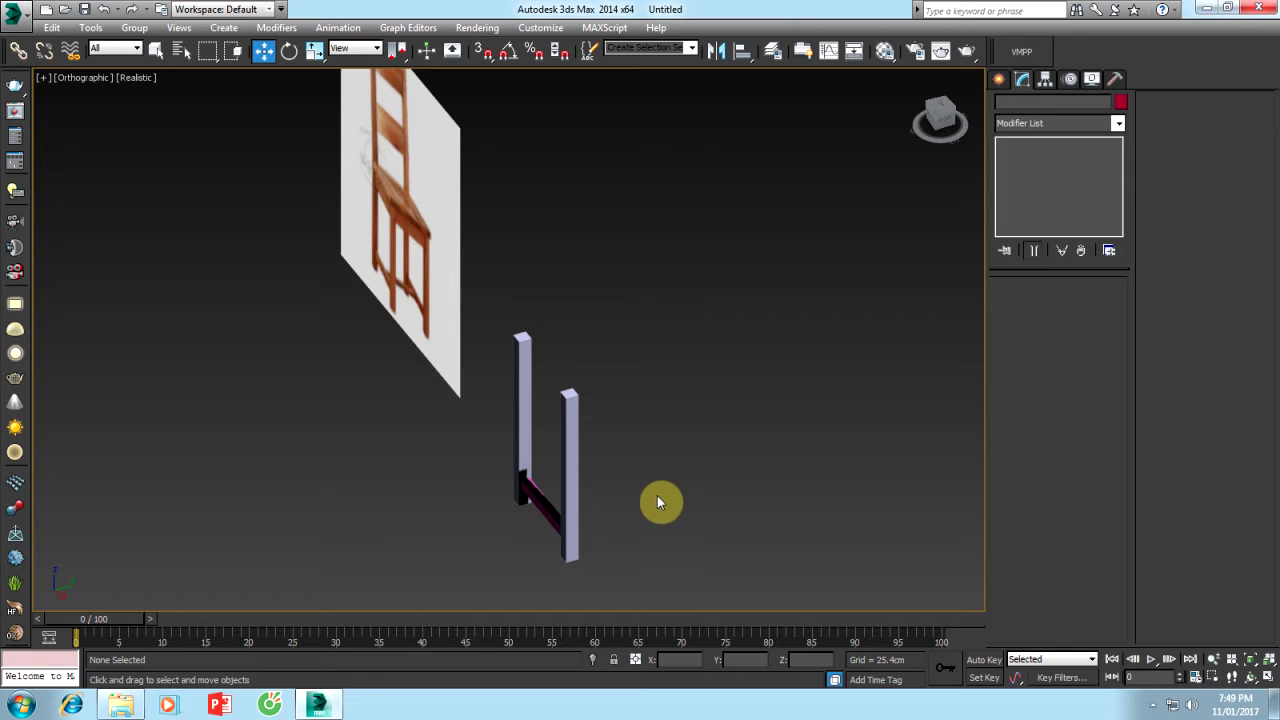
pyautogui.press('f')
pyautogui.moveTo(682, 483); pyautogui.dragTo(608, 443, button='middle')
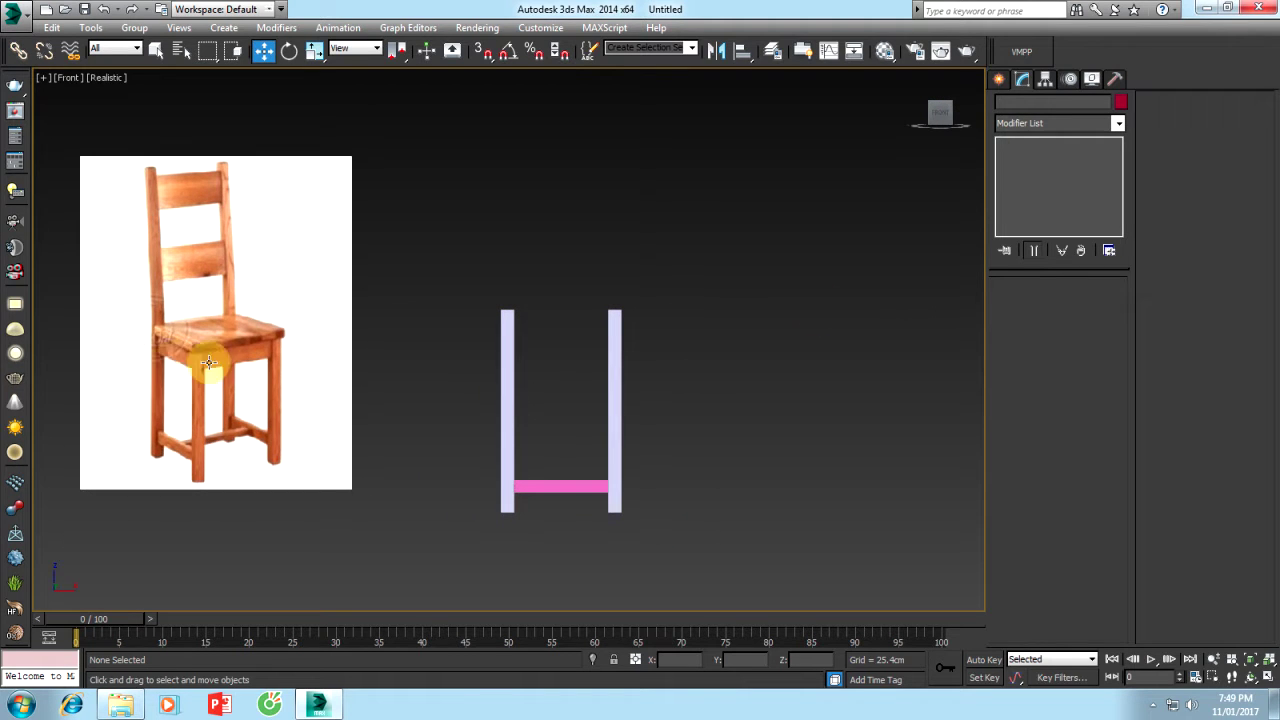
# Draw a top rail box across the leg tops with Height 9.339 cm
pyautogui.click(999, 78)
pyautogui.click(1027, 181)
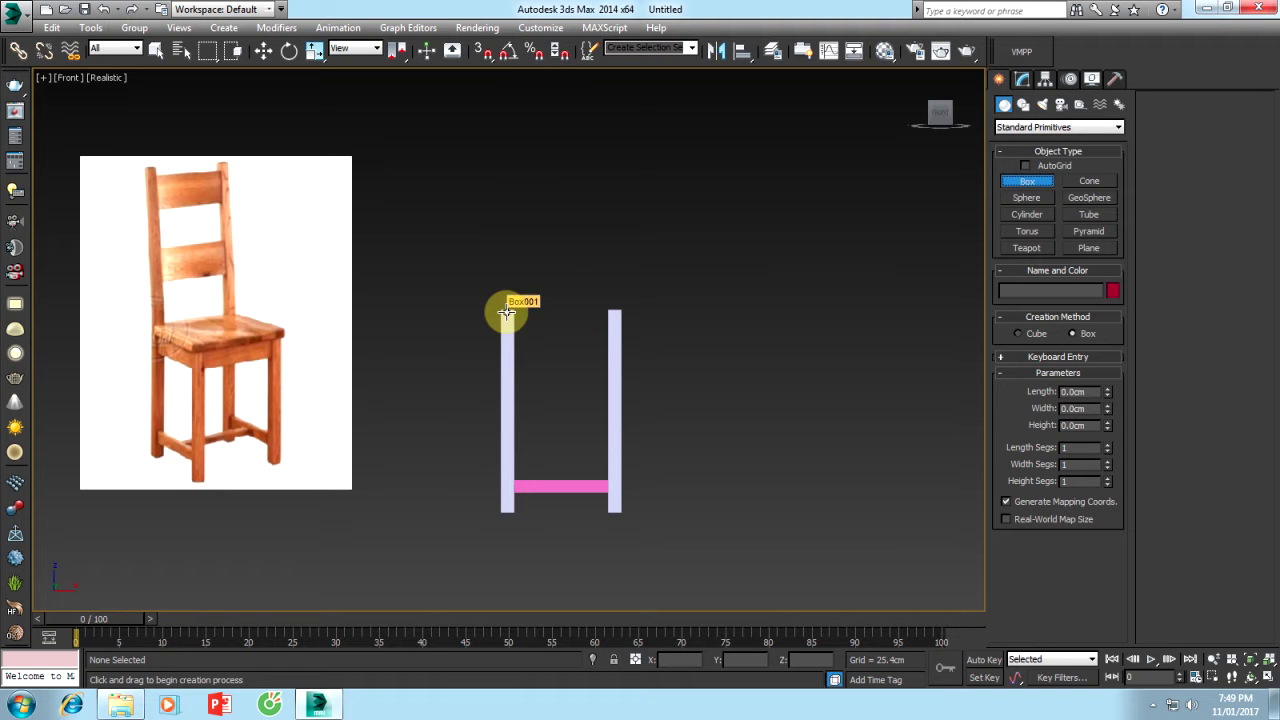
pyautogui.moveTo(507, 312); pyautogui.dragTo(620, 335)
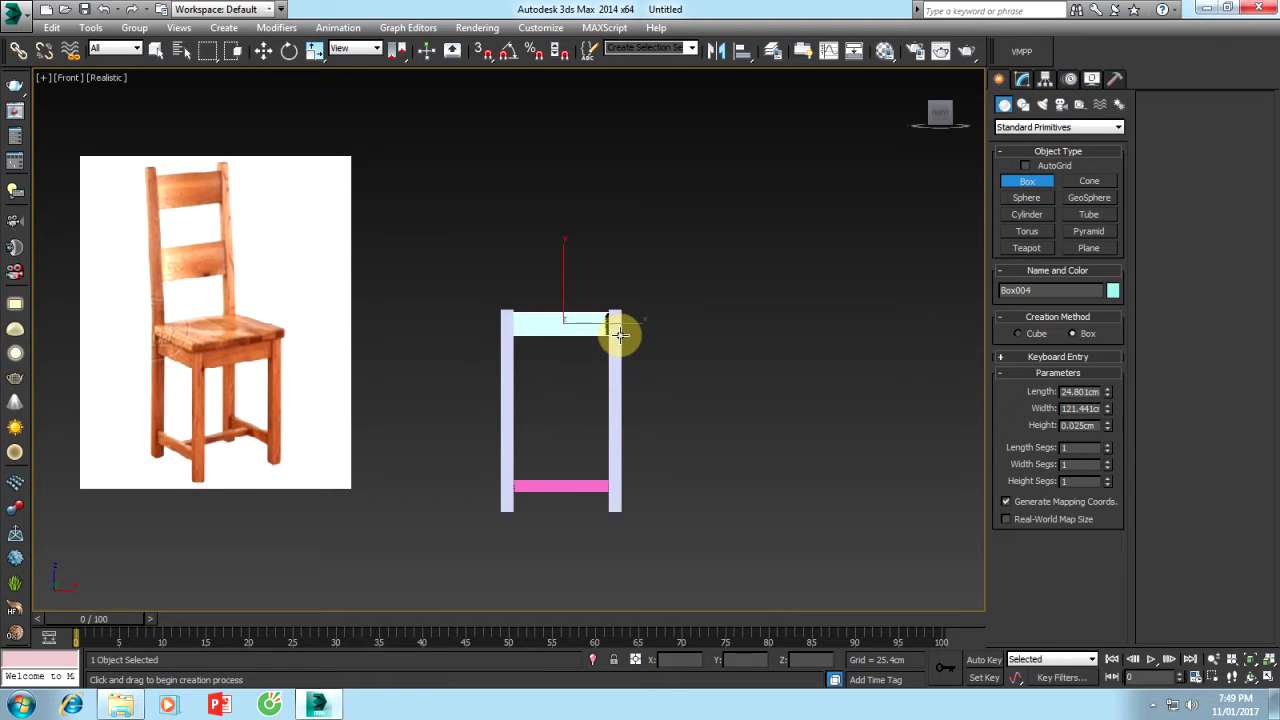
pyautogui.press('w')
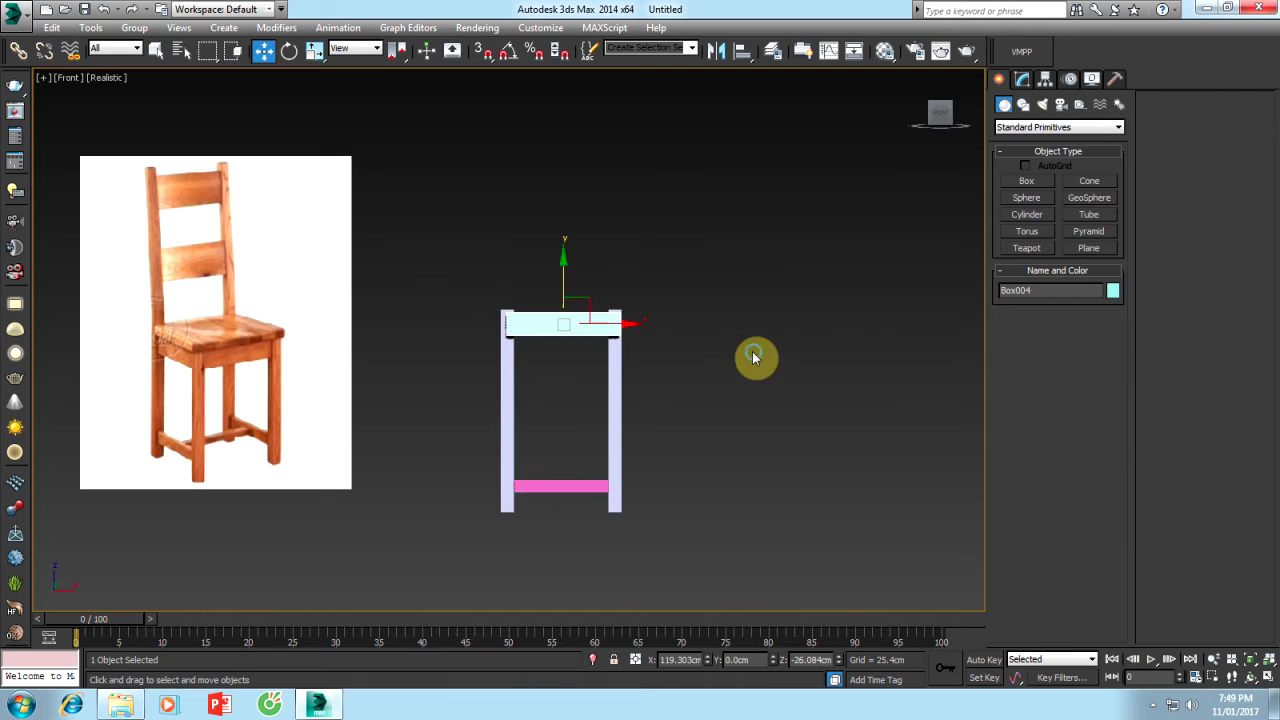
pyautogui.moveTo(724, 378)
pyautogui.keyDown('alt'); pyautogui.mouseDown(button='middle')
pyautogui.moveTo(651, 437)
pyautogui.moveTo(627, 438)
pyautogui.mouseUp(button='middle'); pyautogui.keyUp('alt')
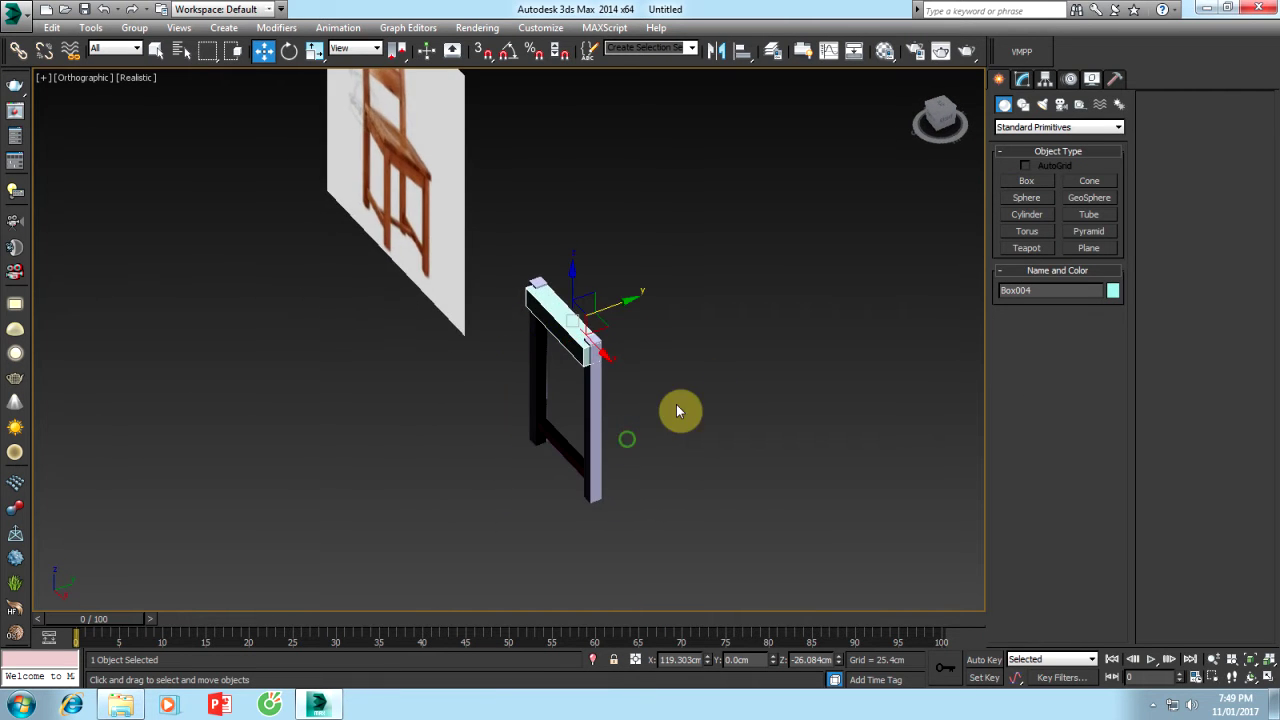
pyautogui.click(1021, 79)
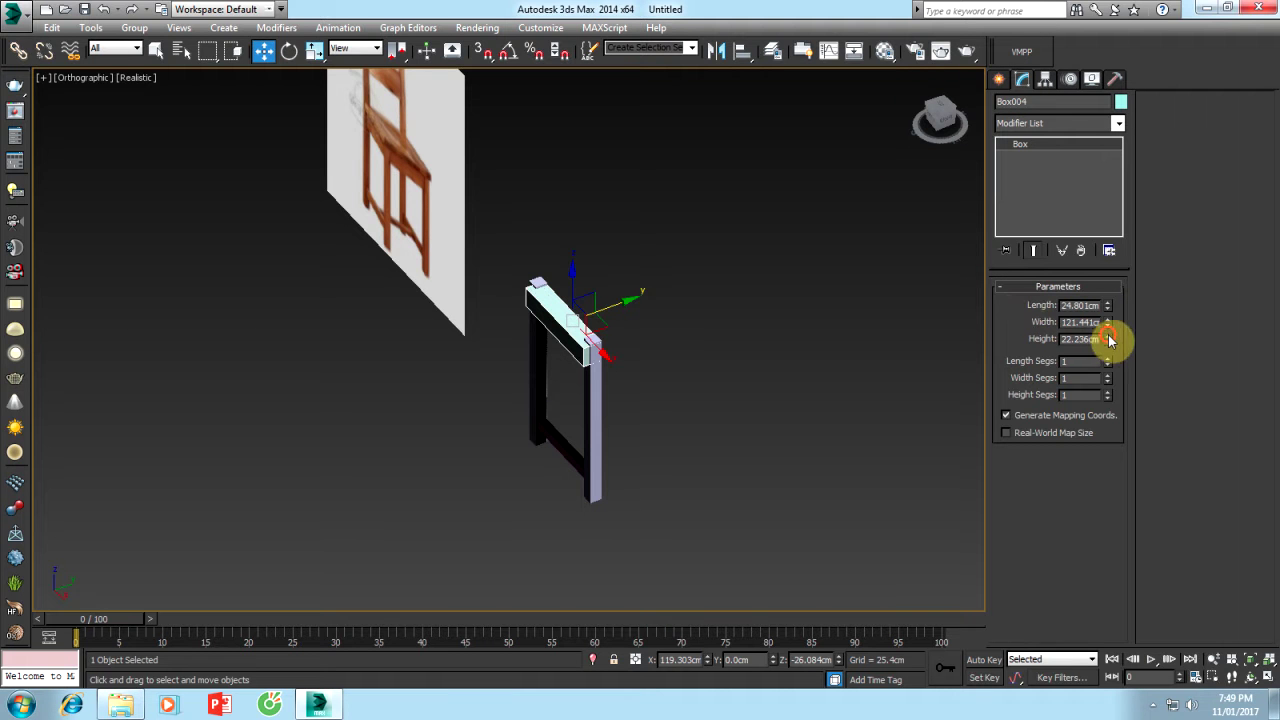
pyautogui.moveTo(1108, 340); pyautogui.dragTo(1104, 379)
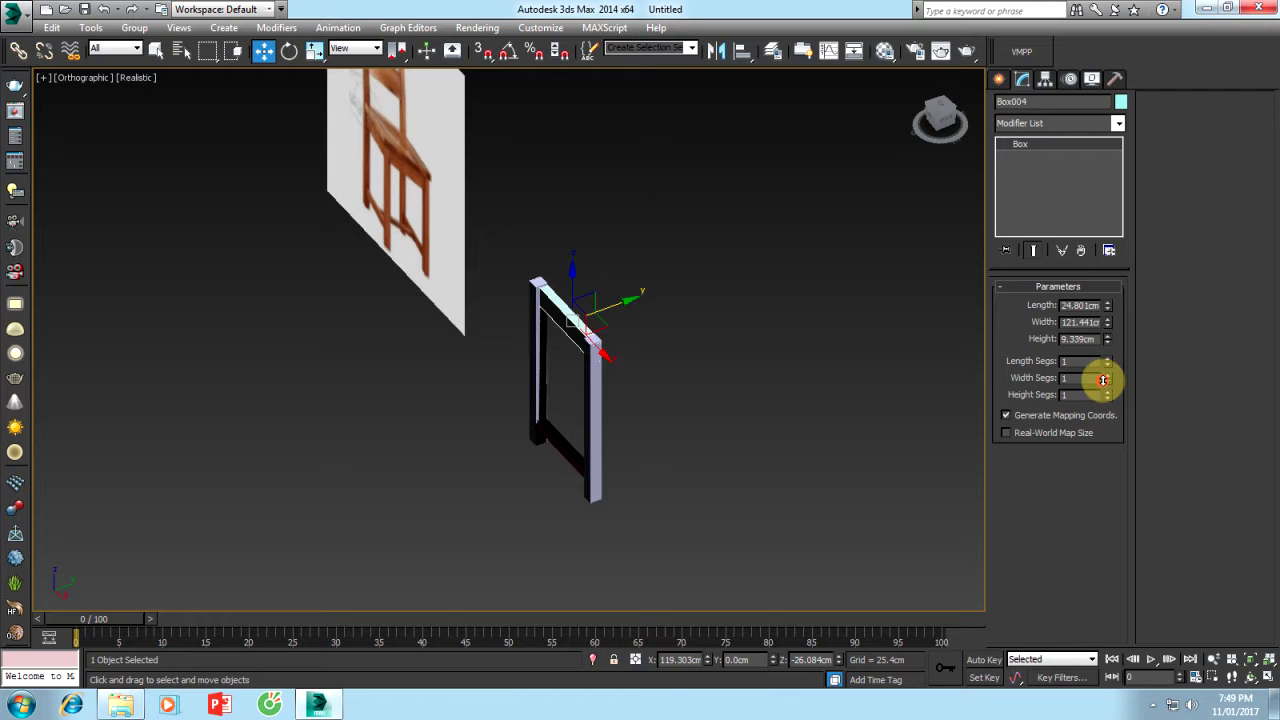
pyautogui.moveTo(1104, 379); pyautogui.dragTo(1103, 382)
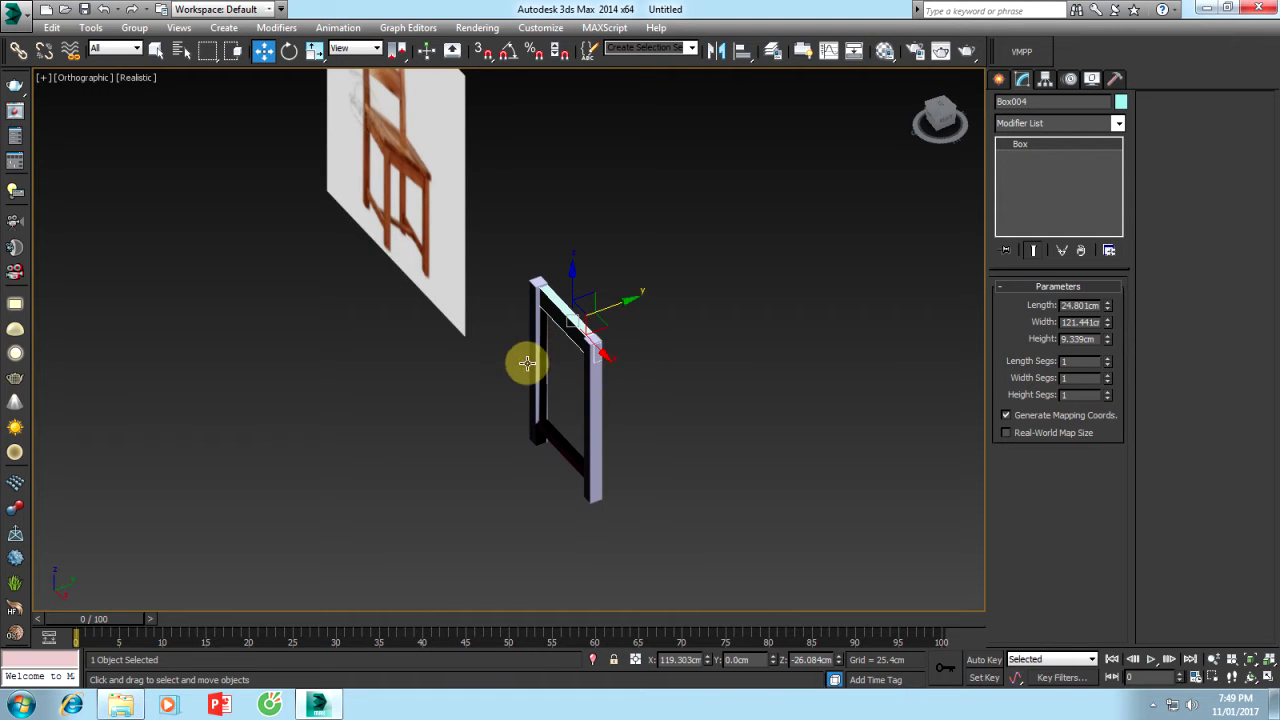
# Align the top rail to Box001 on Y Position only, centre to centre
pyautogui.click(741, 60)
pyautogui.click(543, 349)
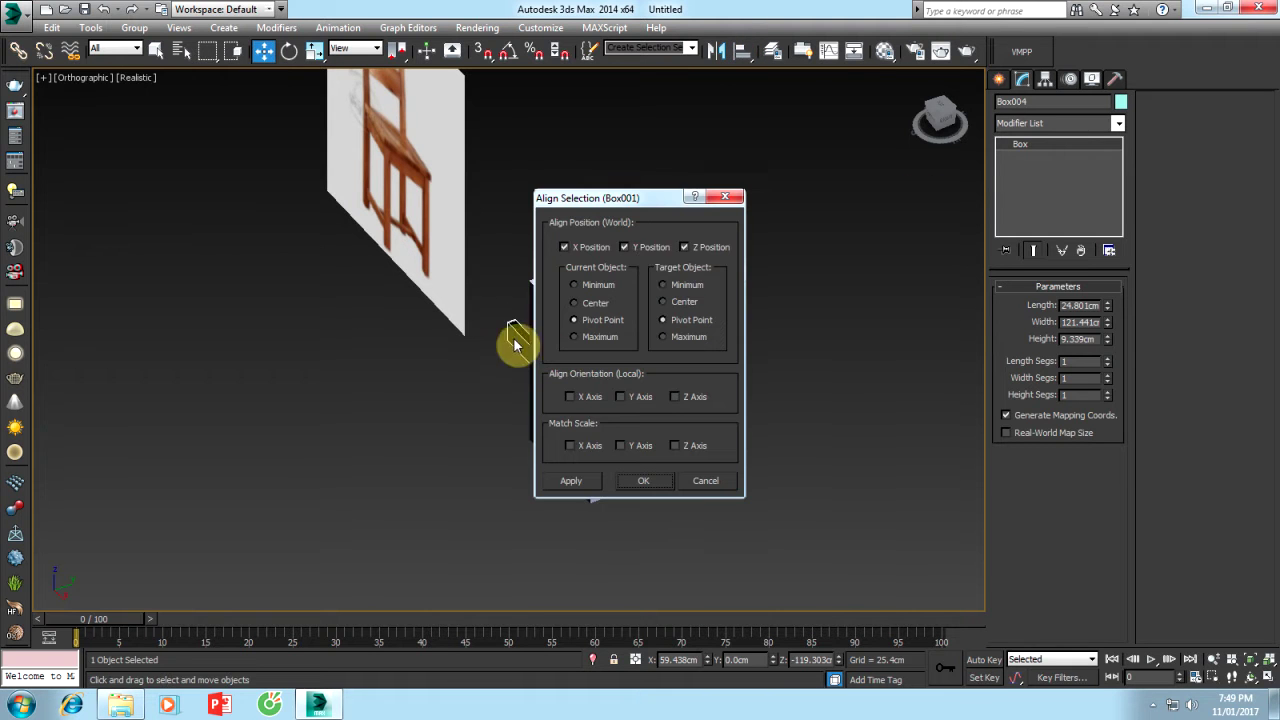
pyautogui.click(684, 247)
pyautogui.click(564, 247)
pyautogui.moveTo(641, 196); pyautogui.dragTo(785, 174)
pyautogui.click(717, 281)
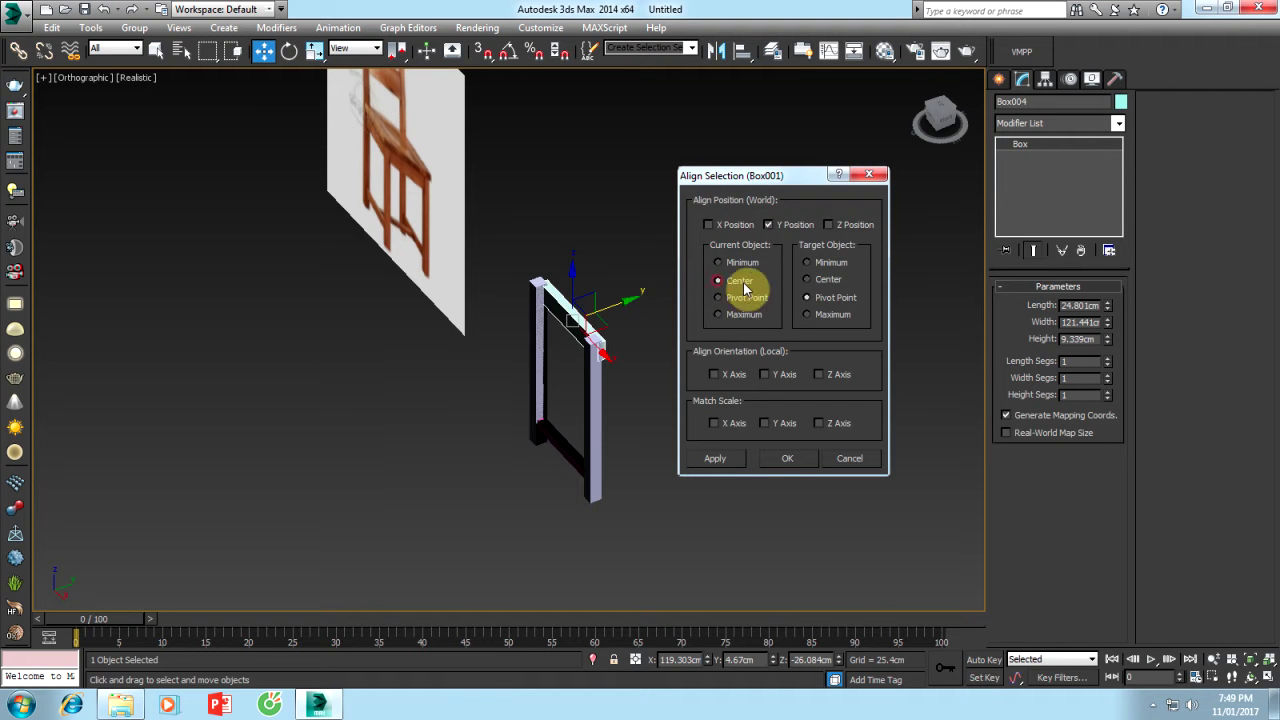
pyautogui.click(809, 280)
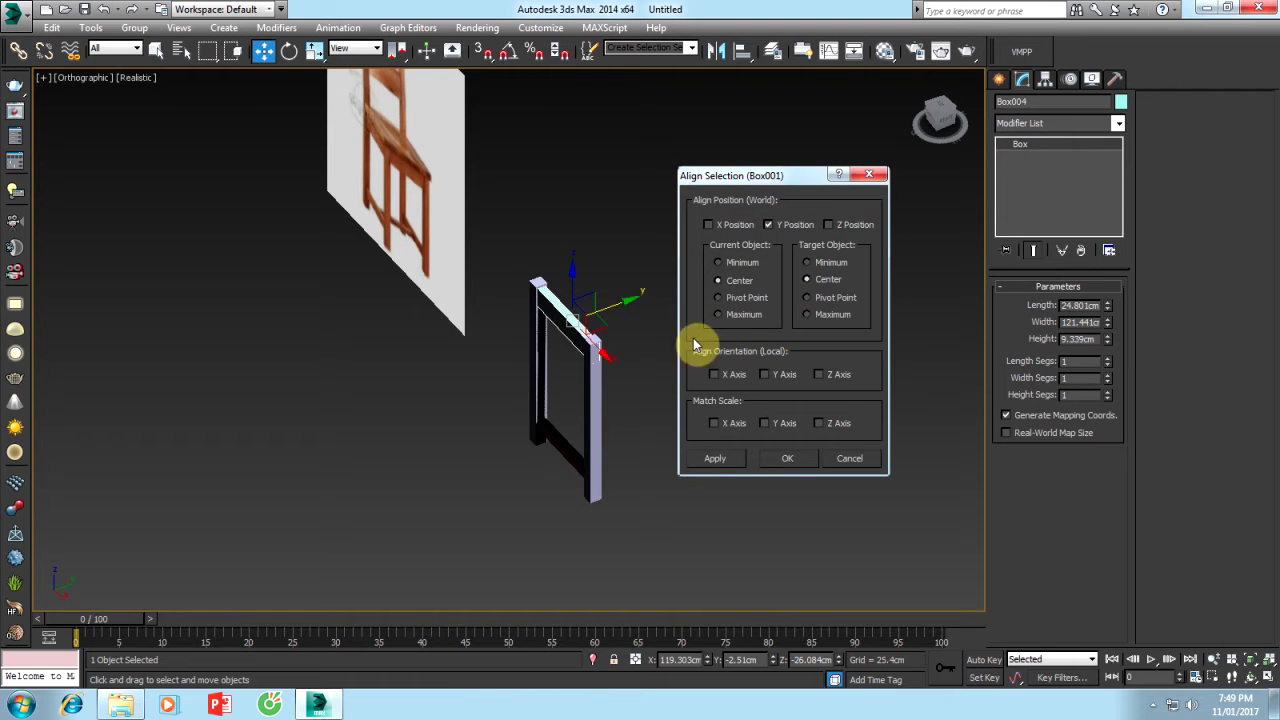
pyautogui.click(789, 460)
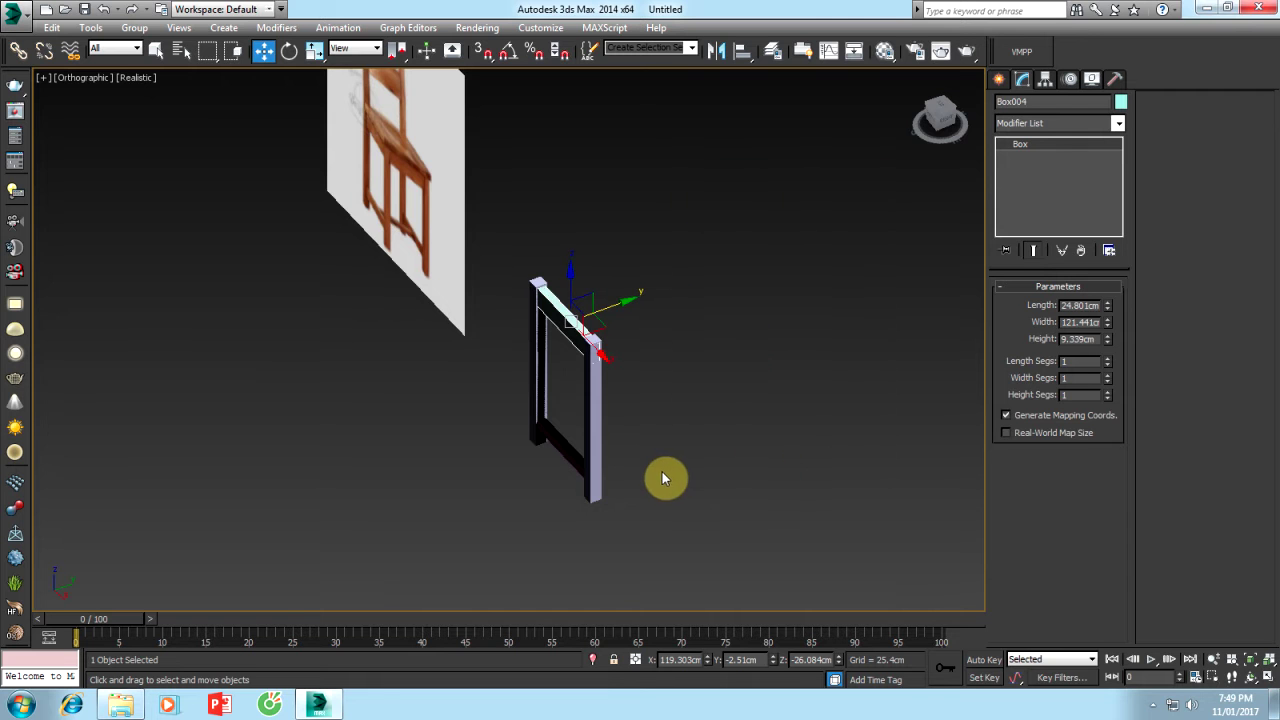
# In Top view, Shift-drag both legs and rails along Y as an instanced second frame
pyautogui.keyDown('alt'); pyautogui.moveTo(659, 476); pyautogui.dragTo(725, 428, button='middle'); pyautogui.keyUp('alt')
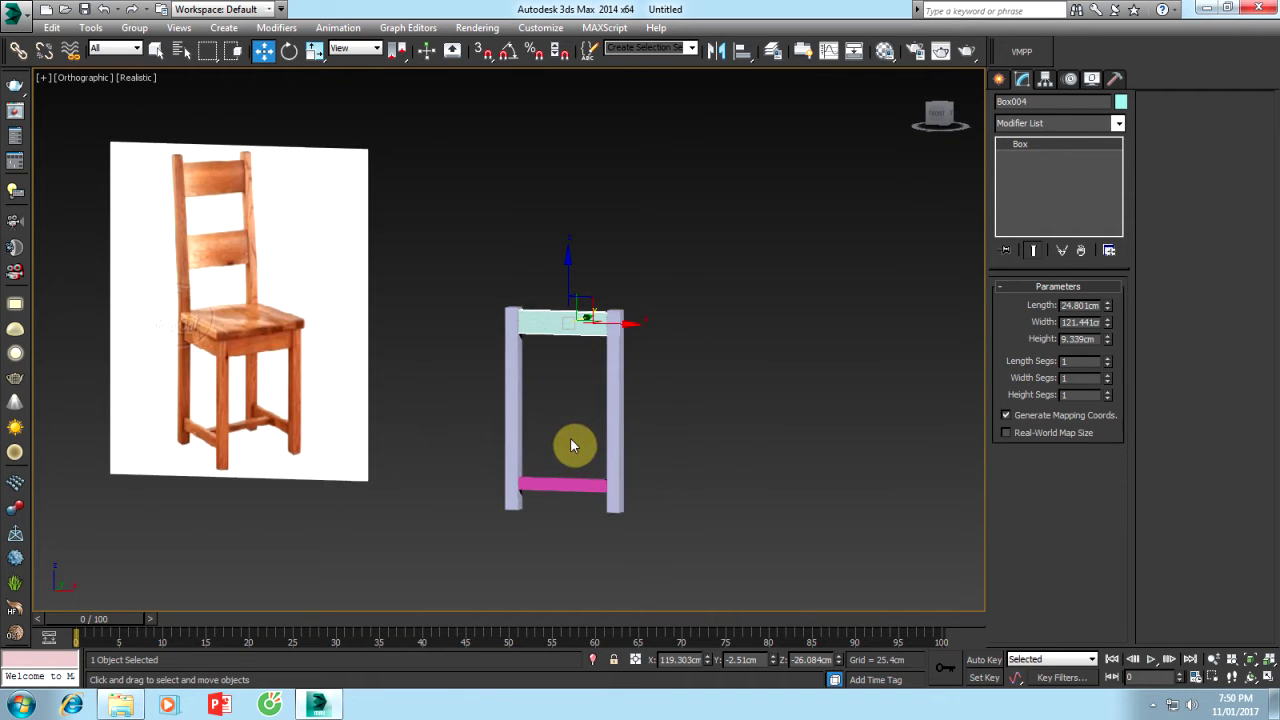
pyautogui.press('t')
pyautogui.click(759, 297)
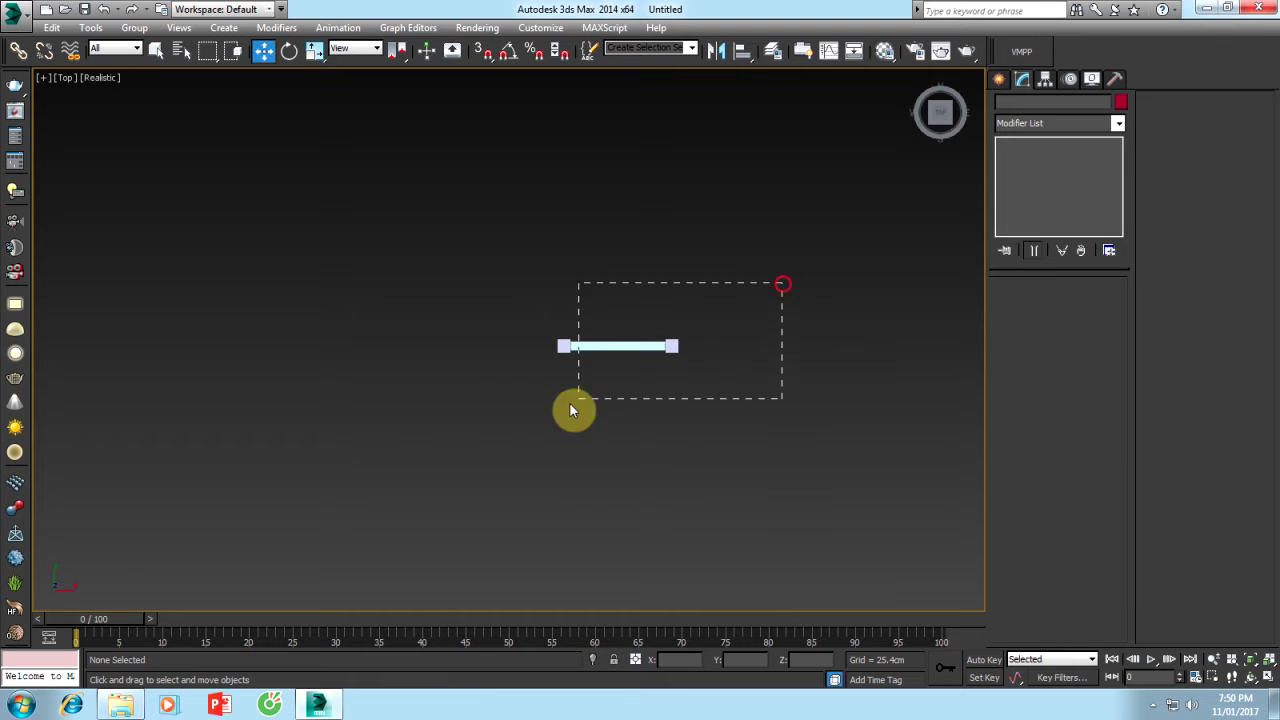
pyautogui.moveTo(570, 408); pyautogui.dragTo(531, 406)
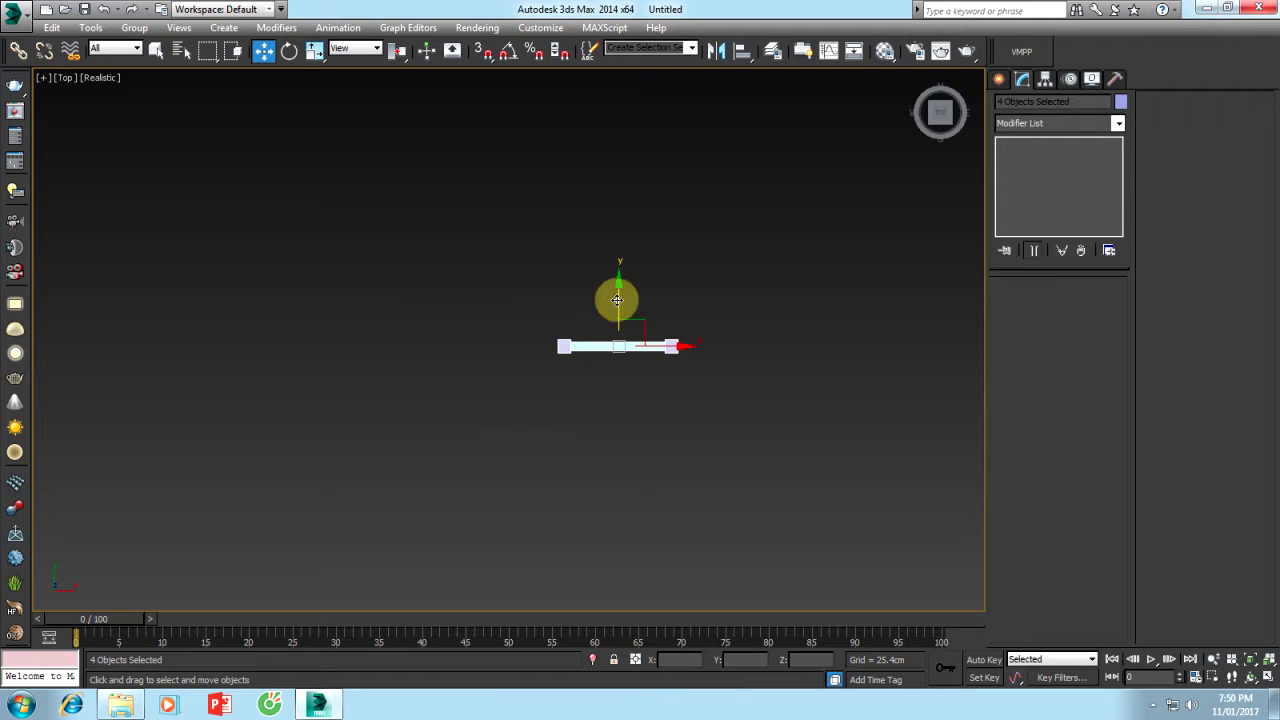
pyautogui.keyDown('shift'); pyautogui.moveTo(621, 295); pyautogui.dragTo(627, 182); pyautogui.keyUp('shift')
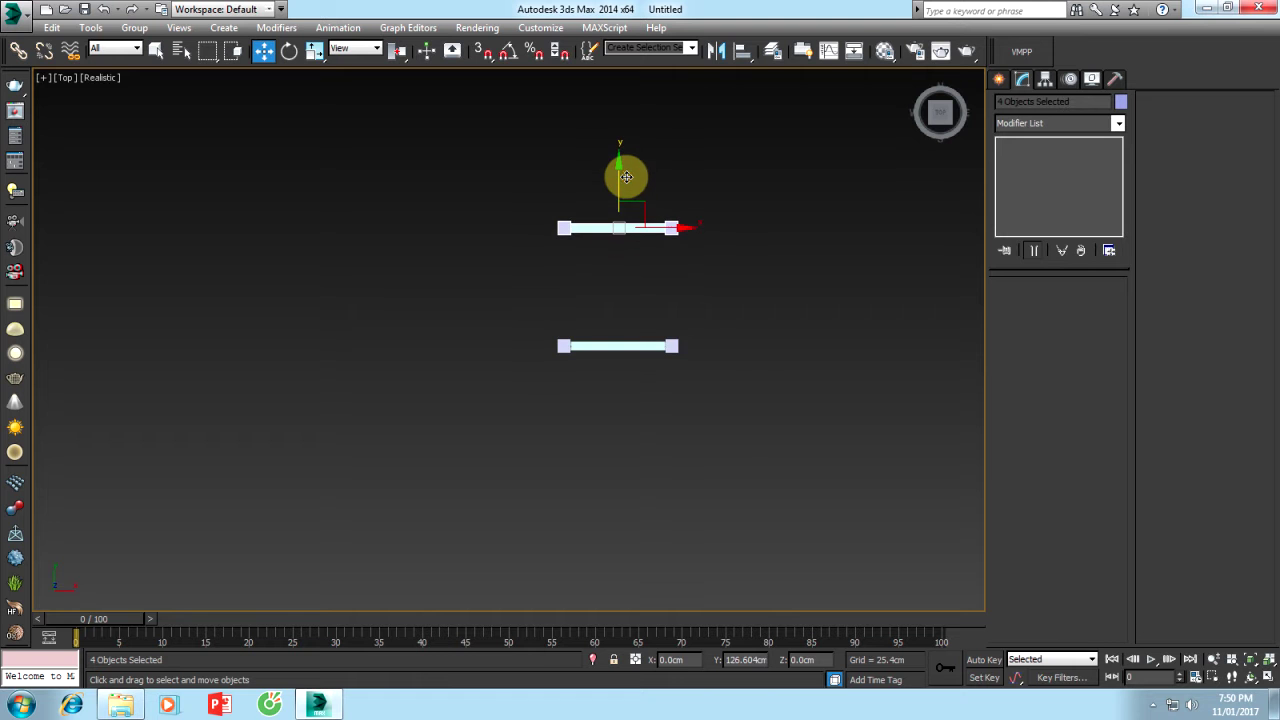
pyautogui.click(655, 421)
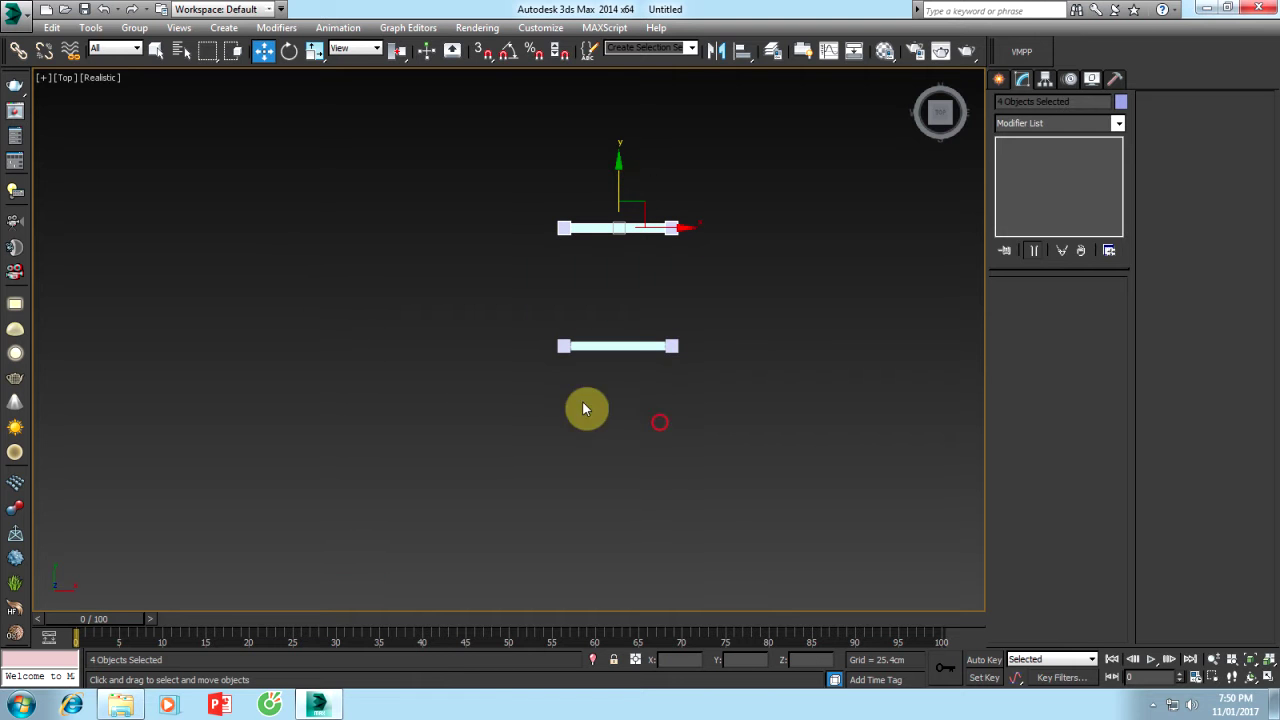
pyautogui.moveTo(679, 383)
pyautogui.keyDown('alt'); pyautogui.mouseDown(button='middle')
pyautogui.moveTo(611, 291)
pyautogui.moveTo(491, 277)
pyautogui.moveTo(677, 269)
pyautogui.mouseUp(button='middle'); pyautogui.keyUp('alt')
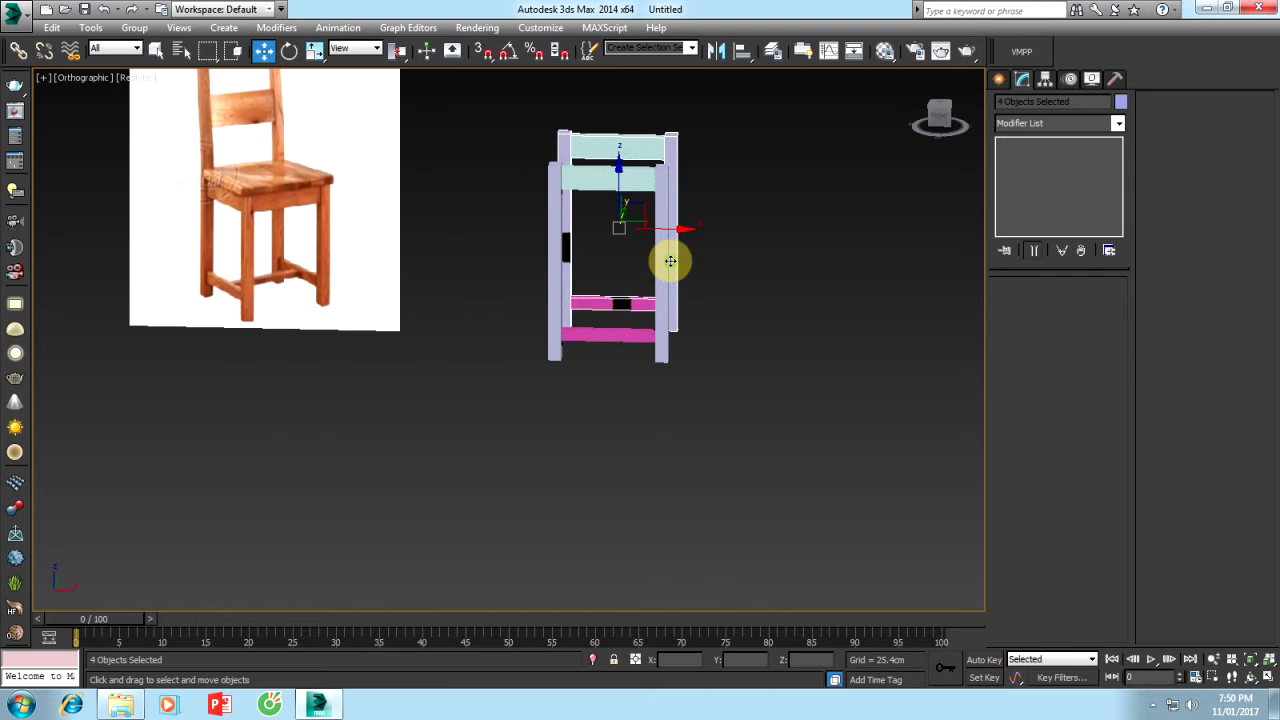
pyautogui.press('t')
pyautogui.moveTo(645, 353)
pyautogui.keyDown('alt'); pyautogui.mouseDown(button='middle')
pyautogui.moveTo(625, 380)
pyautogui.moveTo(623, 294)
pyautogui.mouseUp(button='middle'); pyautogui.keyUp('alt')
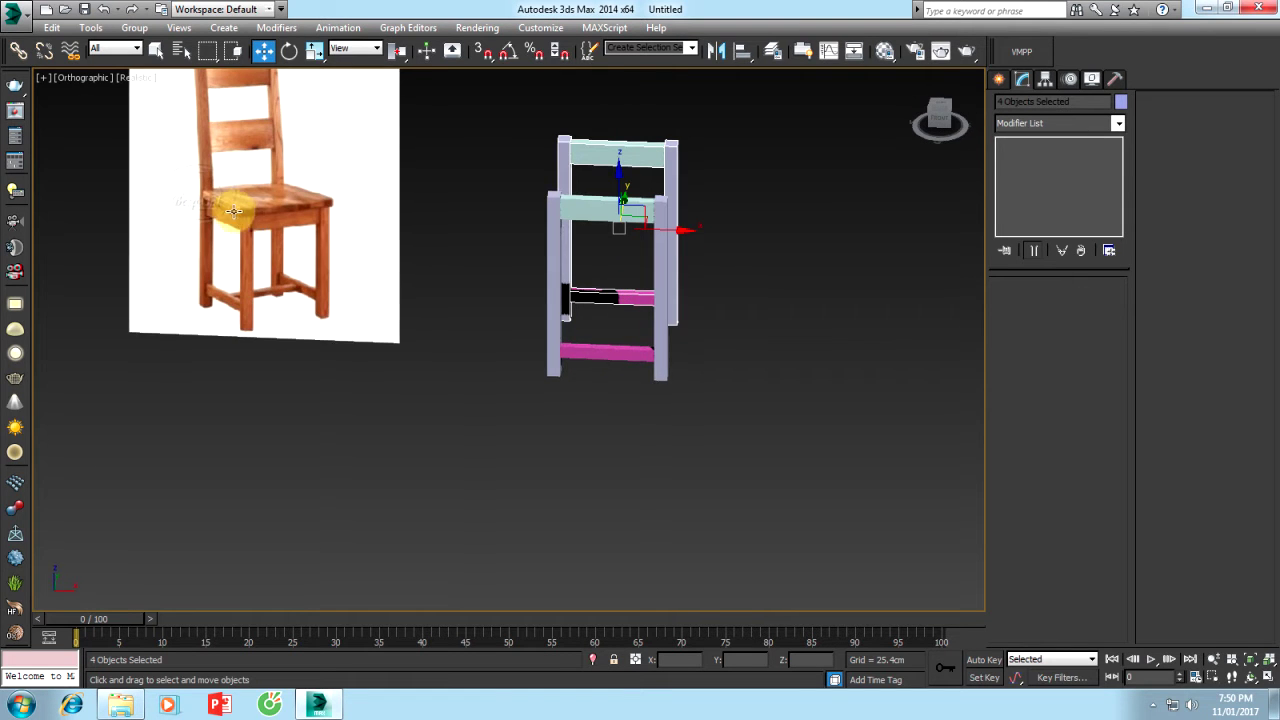
pyautogui.moveTo(290, 218); pyautogui.dragTo(340, 266, button='middle')
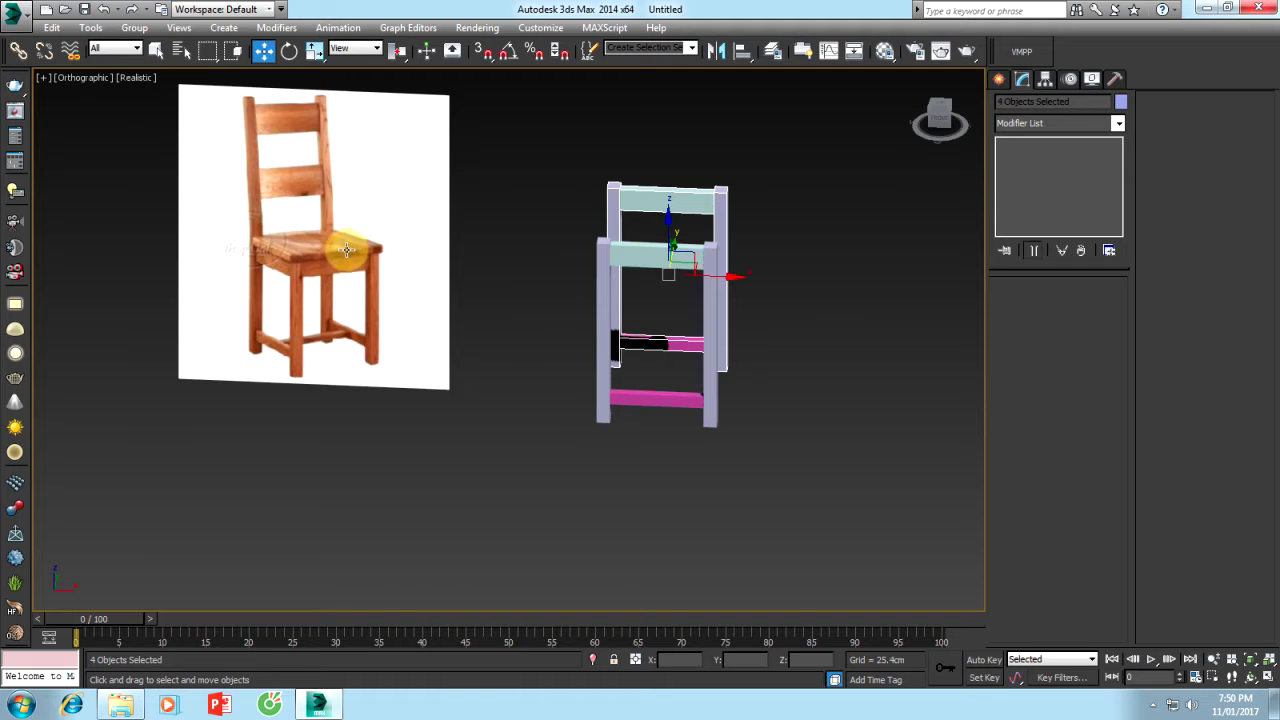
pyautogui.press('t')
pyautogui.moveTo(719, 327); pyautogui.dragTo(606, 323, button='middle')
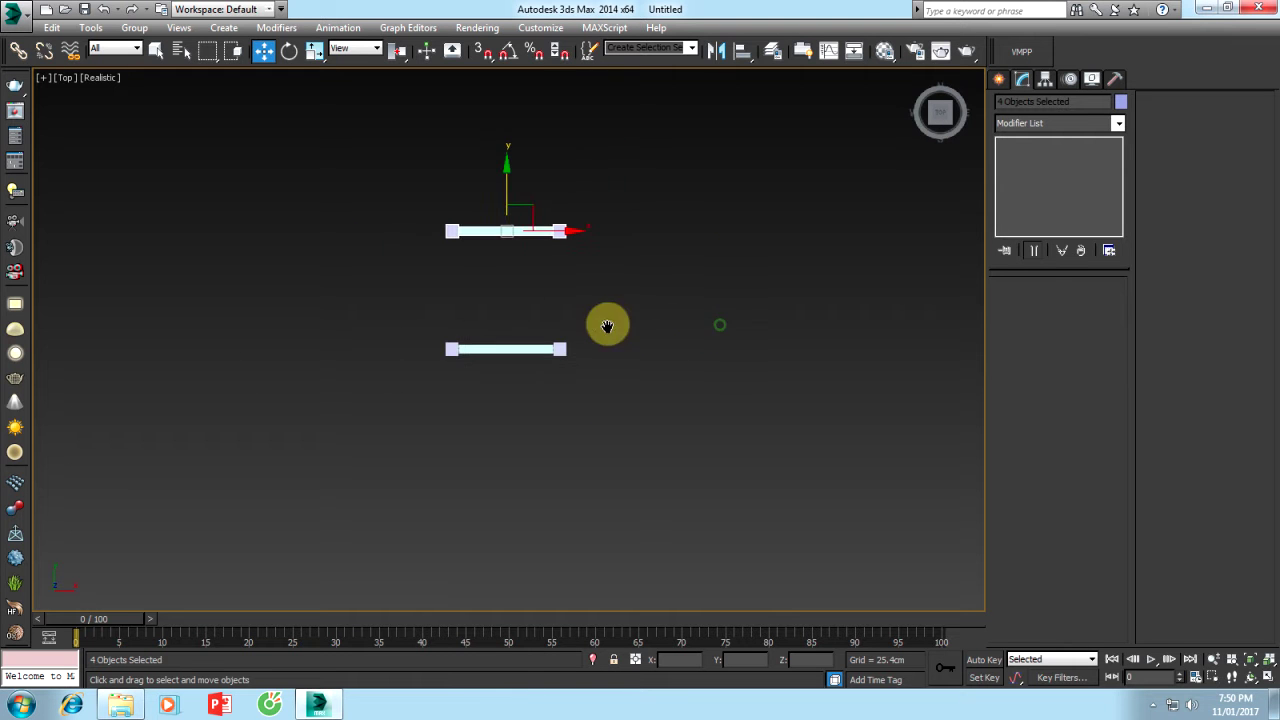
# Create a ChamferBox seat 138.973 × 129.138 × 15.394 cm with a 3.848 cm fillet
pyautogui.click(1003, 82)
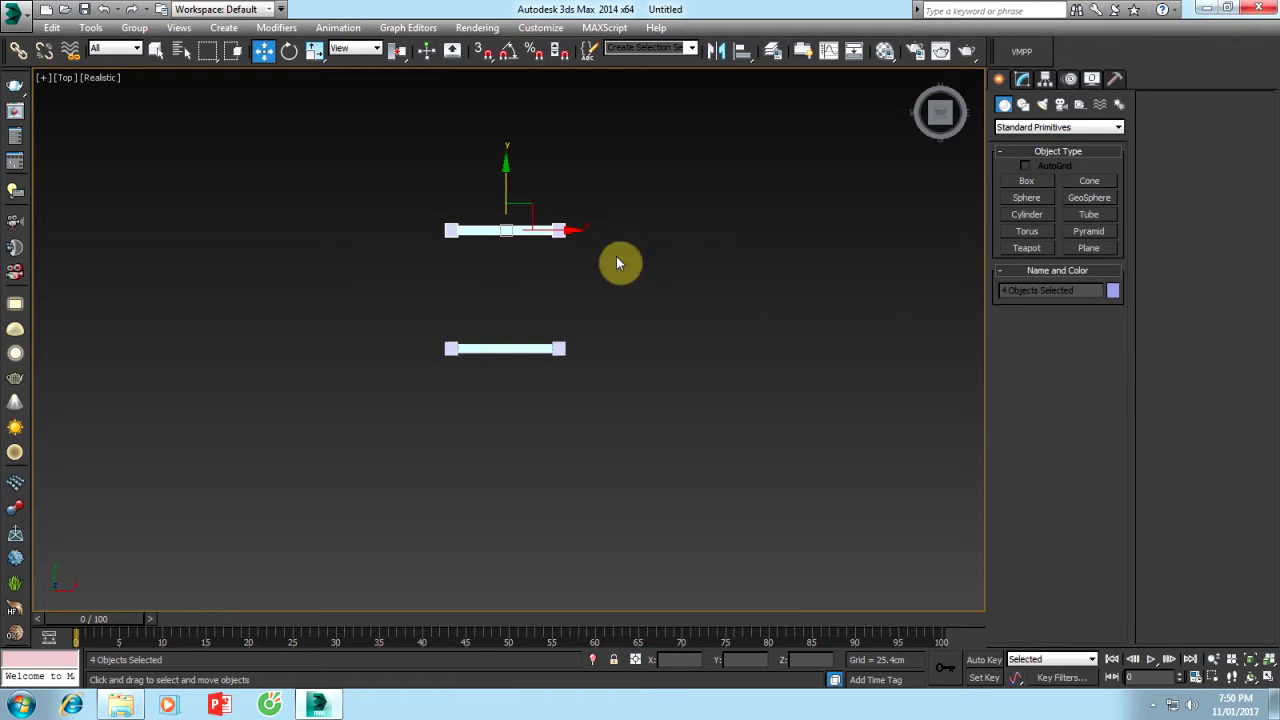
pyautogui.scroll(3, 534, 245)
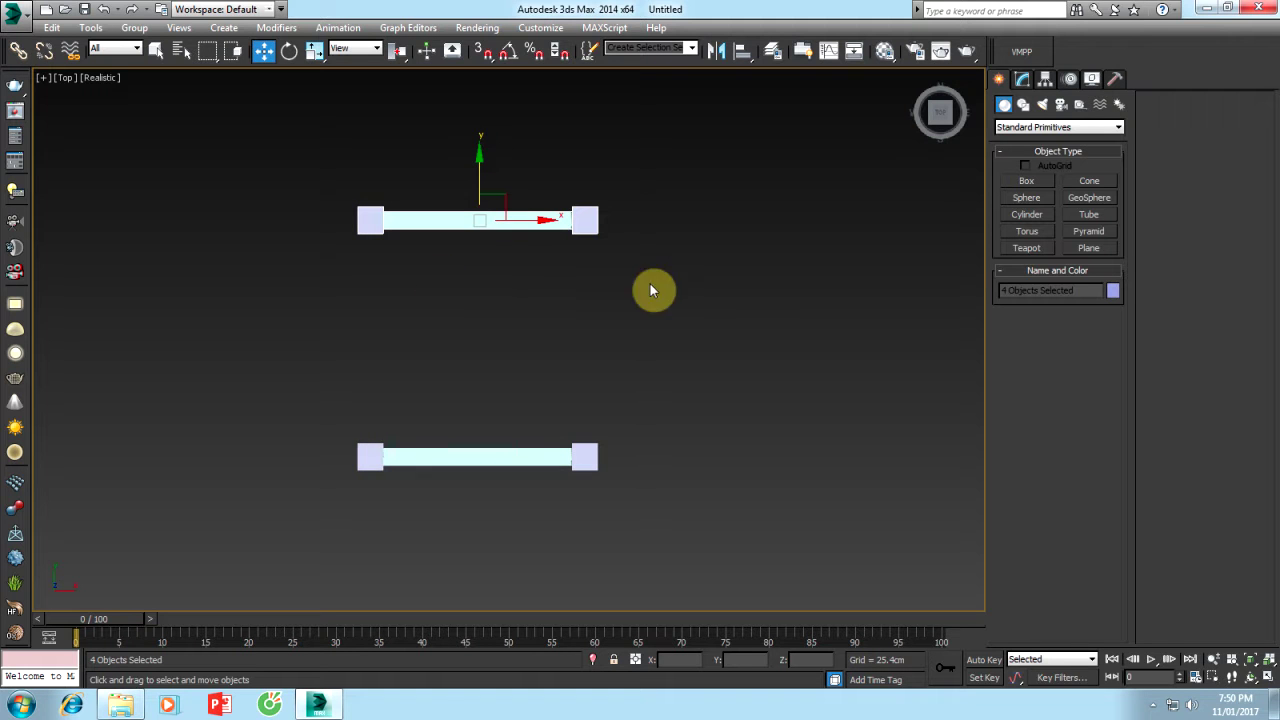
pyautogui.click(1030, 127)
pyautogui.click(1025, 140)
pyautogui.click(1022, 198)
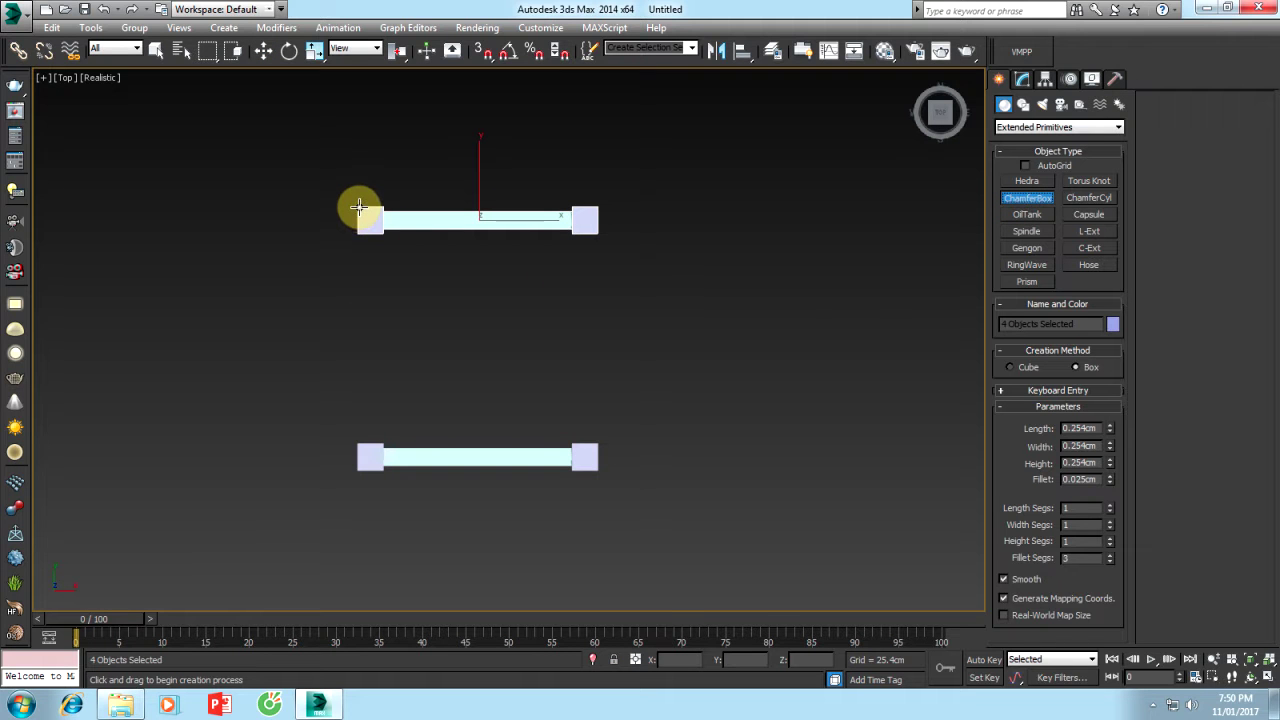
pyautogui.moveTo(358, 207); pyautogui.dragTo(600, 467)
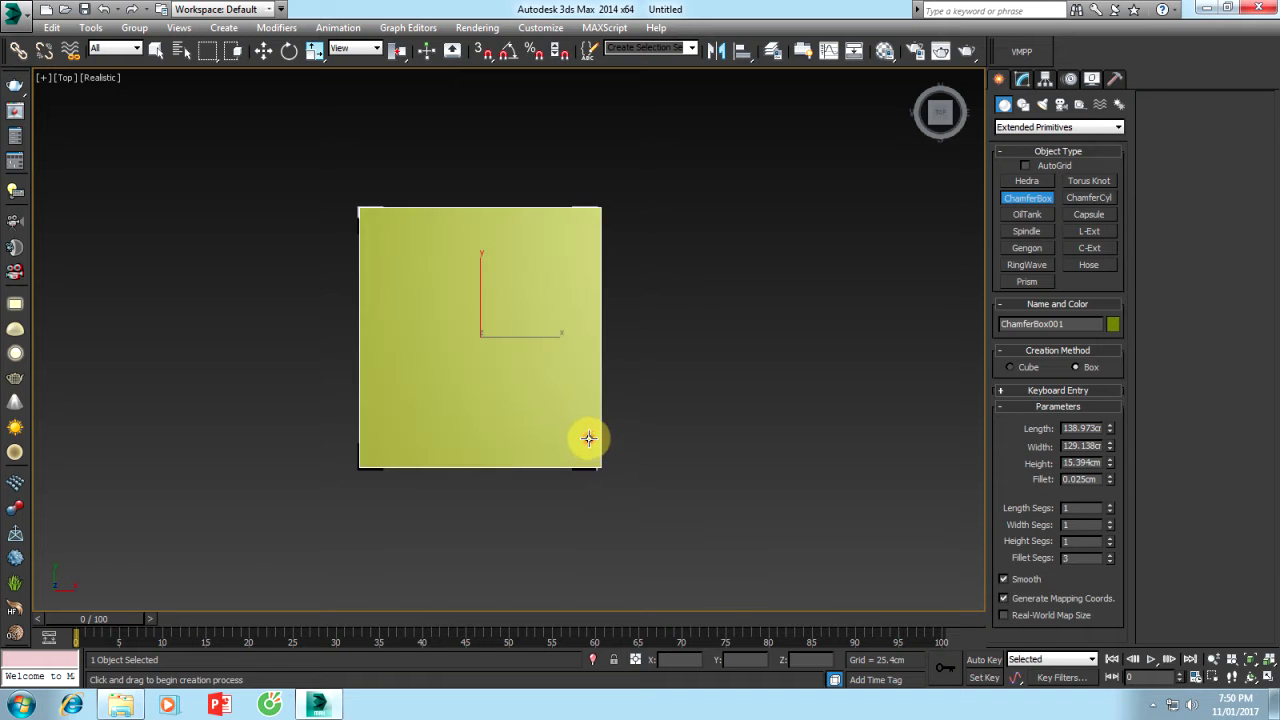
pyautogui.click(588, 438)
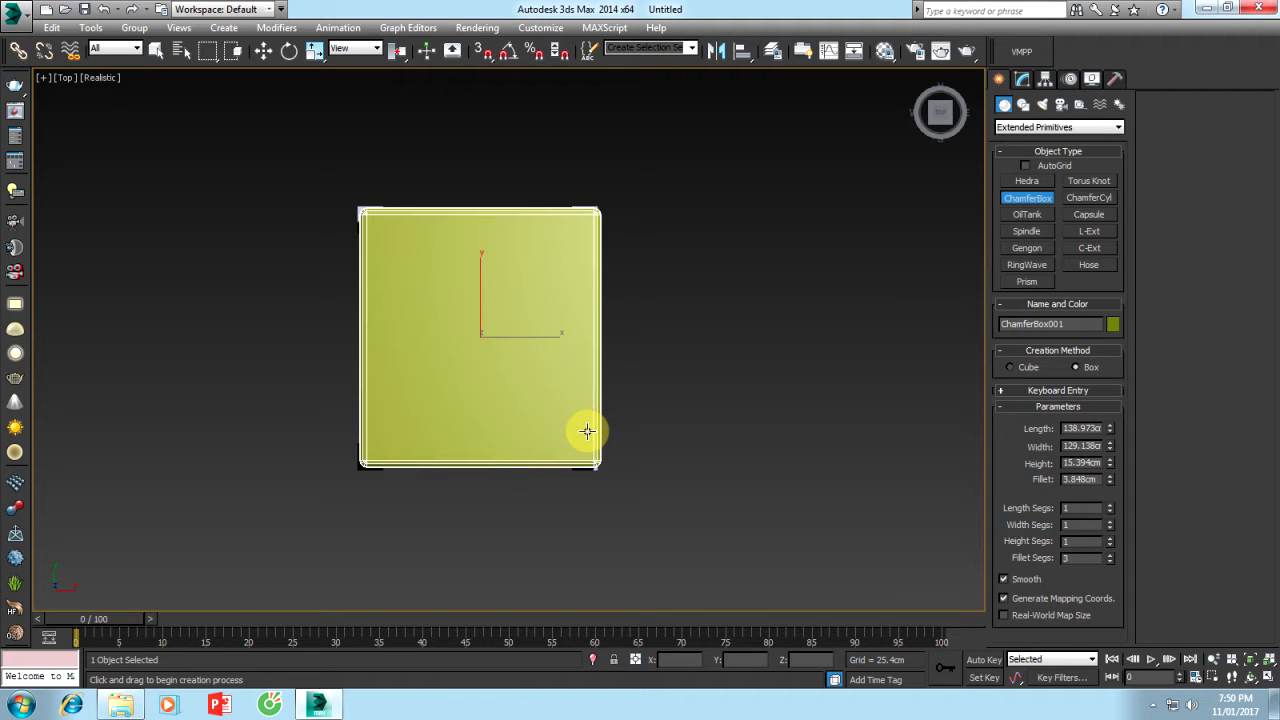
pyautogui.click(587, 431)
pyautogui.press('w')
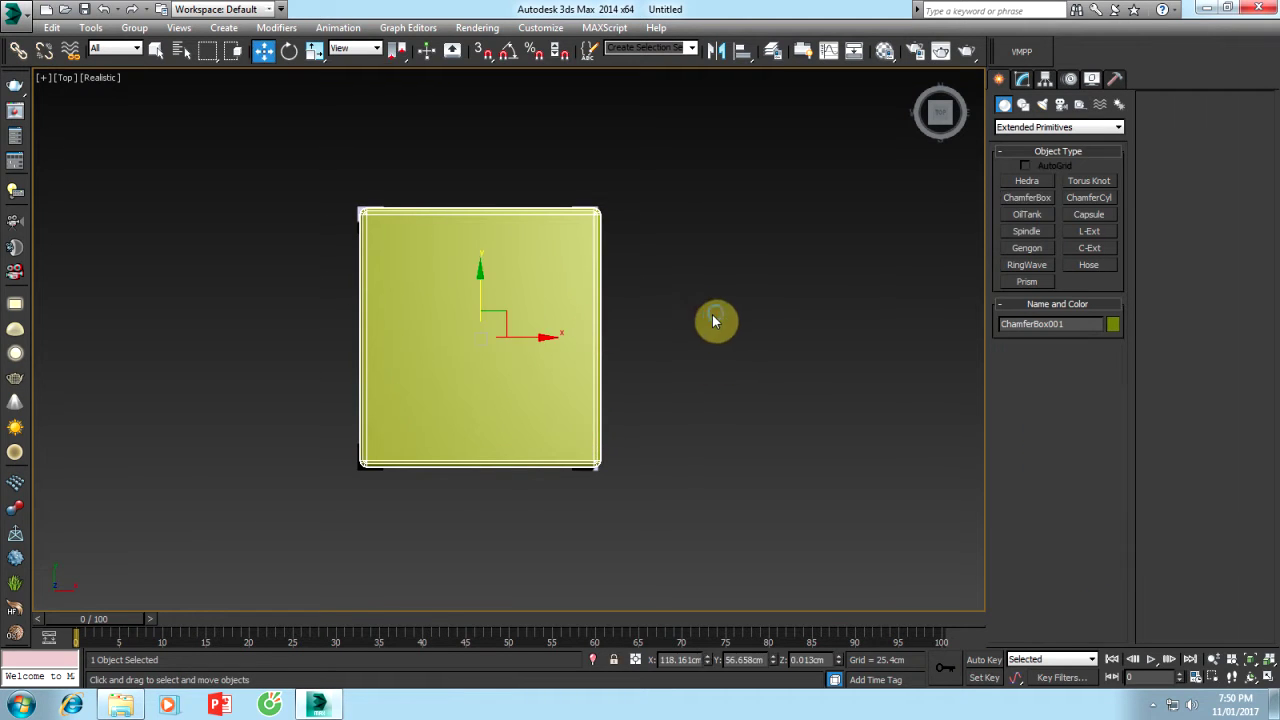
pyautogui.moveTo(714, 320)
pyautogui.keyDown('alt'); pyautogui.mouseDown(button='middle')
pyautogui.moveTo(644, 274)
pyautogui.moveTo(646, 254)
pyautogui.mouseUp(button='middle'); pyautogui.keyUp('alt')
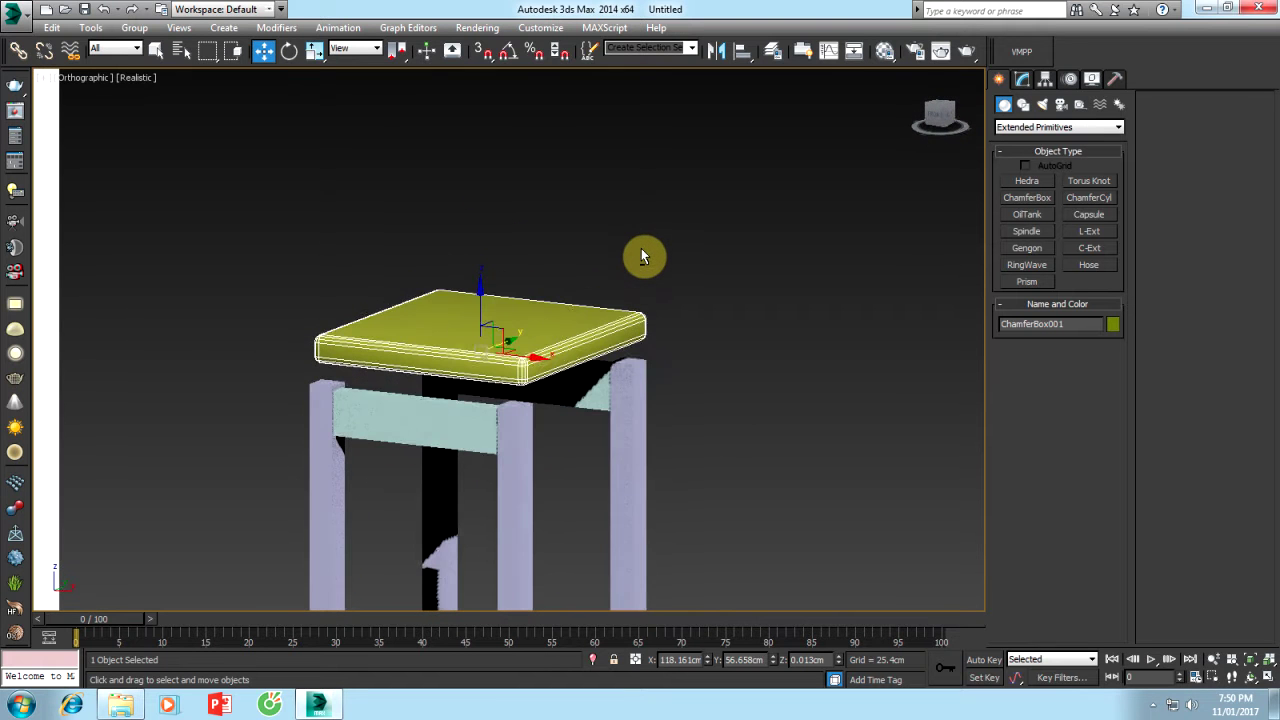
# Align the seat's Z minimum to the frame's Z maximum so it rests on top
pyautogui.moveTo(654, 346)
pyautogui.keyDown('alt'); pyautogui.mouseDown(button='middle')
pyautogui.moveTo(645, 365)
pyautogui.moveTo(654, 311)
pyautogui.mouseUp(button='middle'); pyautogui.keyUp('alt')
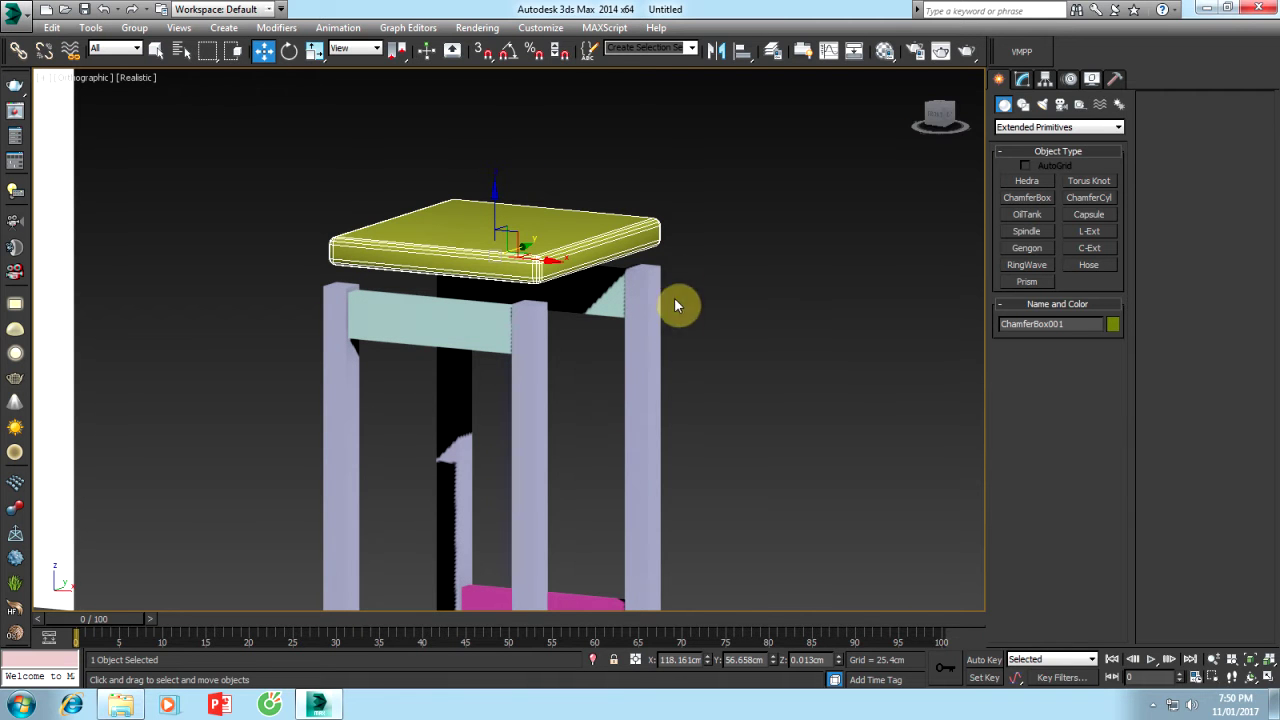
pyautogui.click(749, 55)
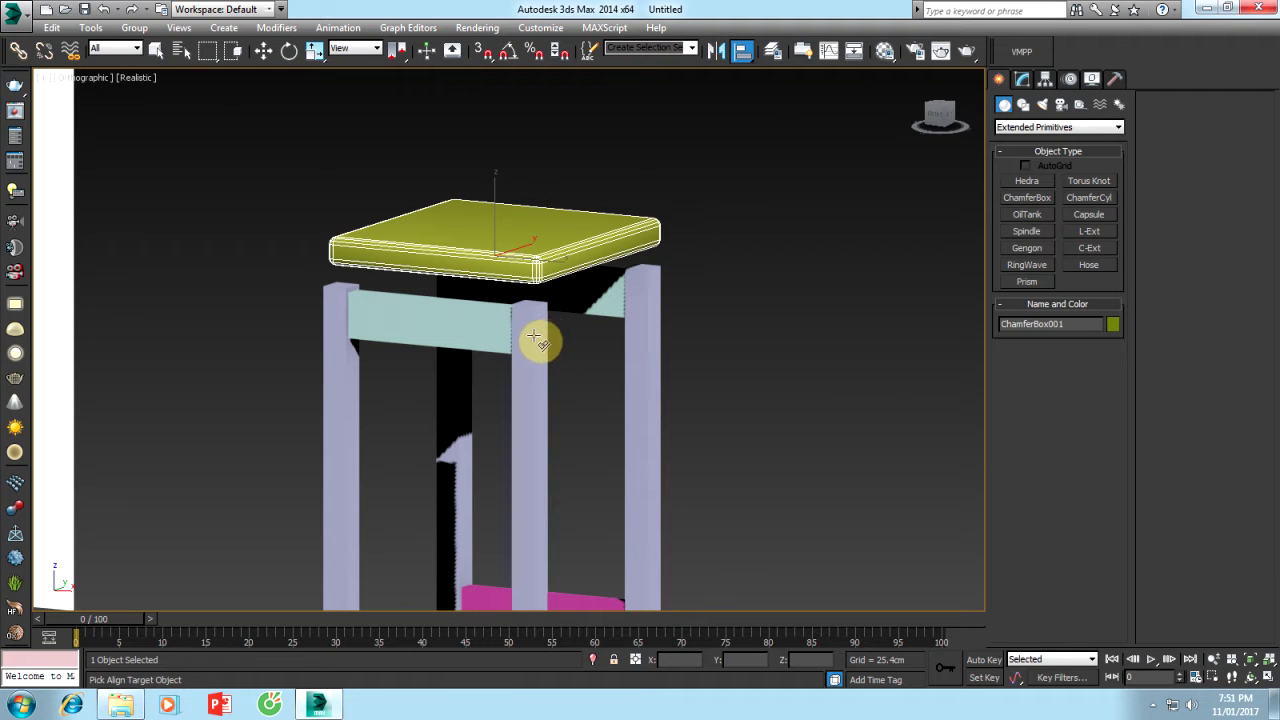
pyautogui.click(535, 338)
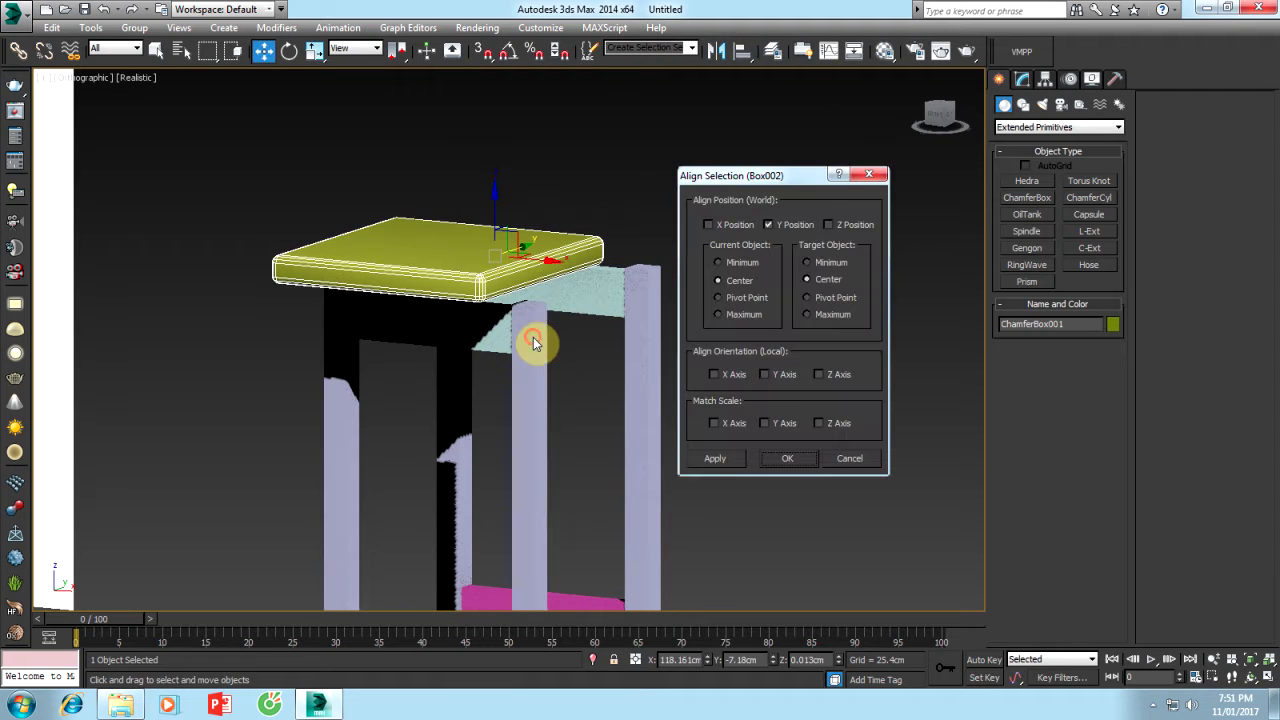
pyautogui.click(828, 224)
pyautogui.click(770, 225)
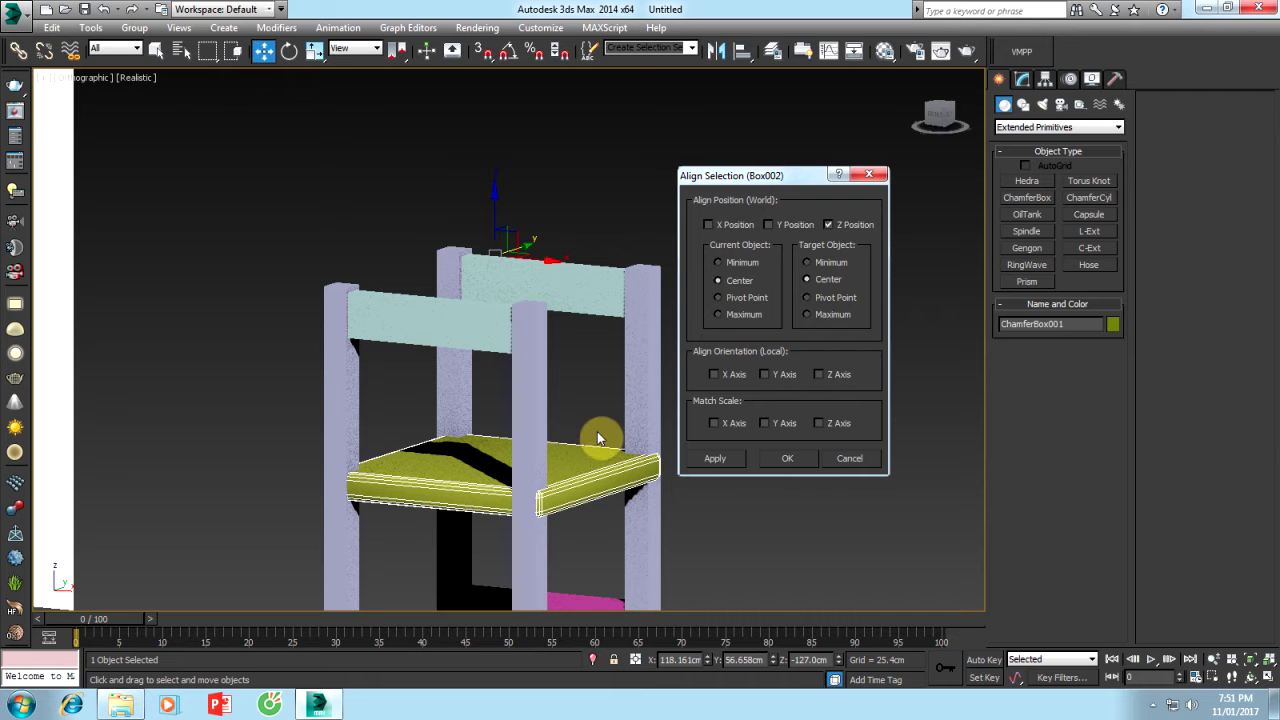
pyautogui.click(718, 263)
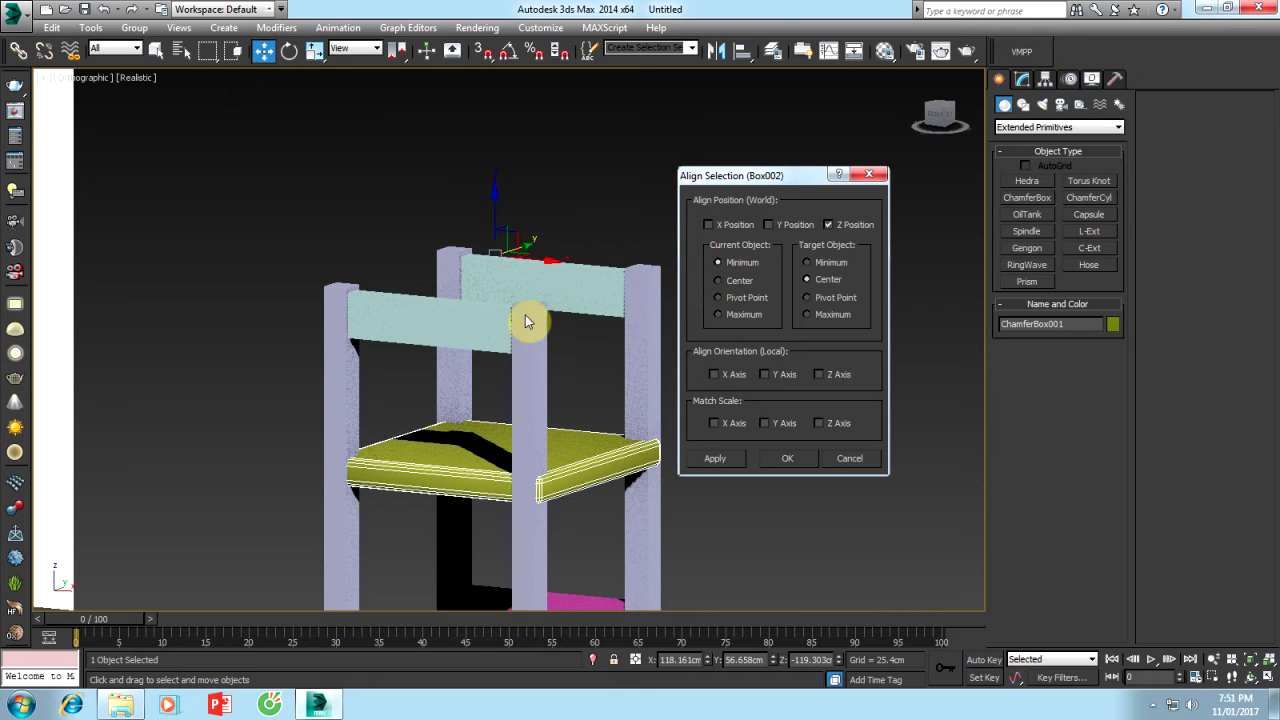
pyautogui.click(807, 315)
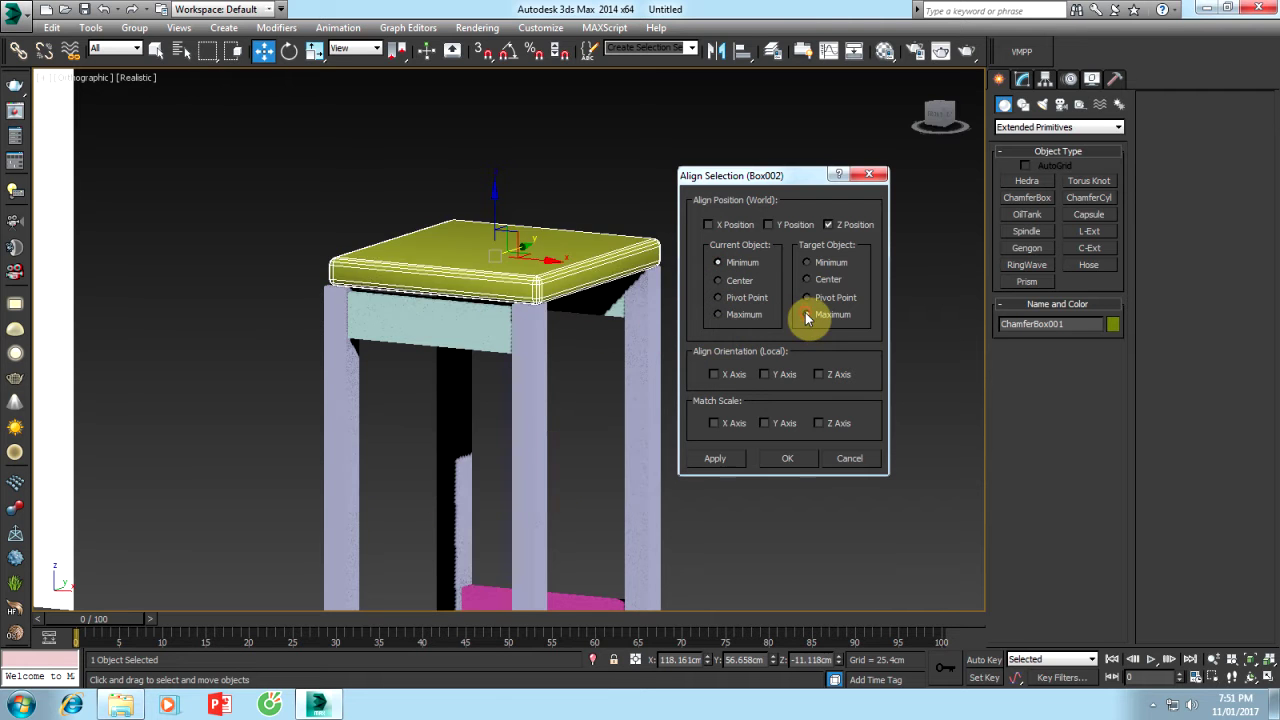
pyautogui.click(793, 460)
pyautogui.keyDown('alt'); pyautogui.moveTo(723, 368); pyautogui.dragTo(643, 502, button='middle'); pyautogui.keyUp('alt')
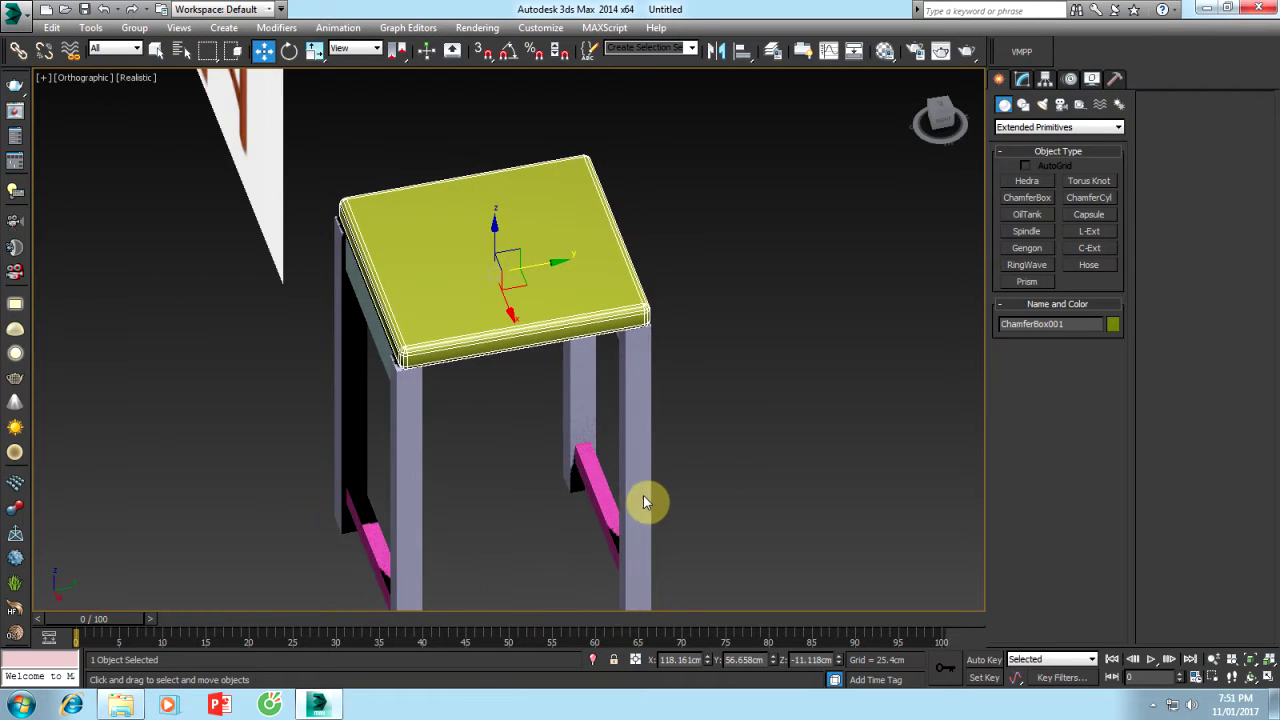
# Lengthen the ChamferBox seat to 150.091 cm and lower it slightly on Z
pyautogui.press('f')
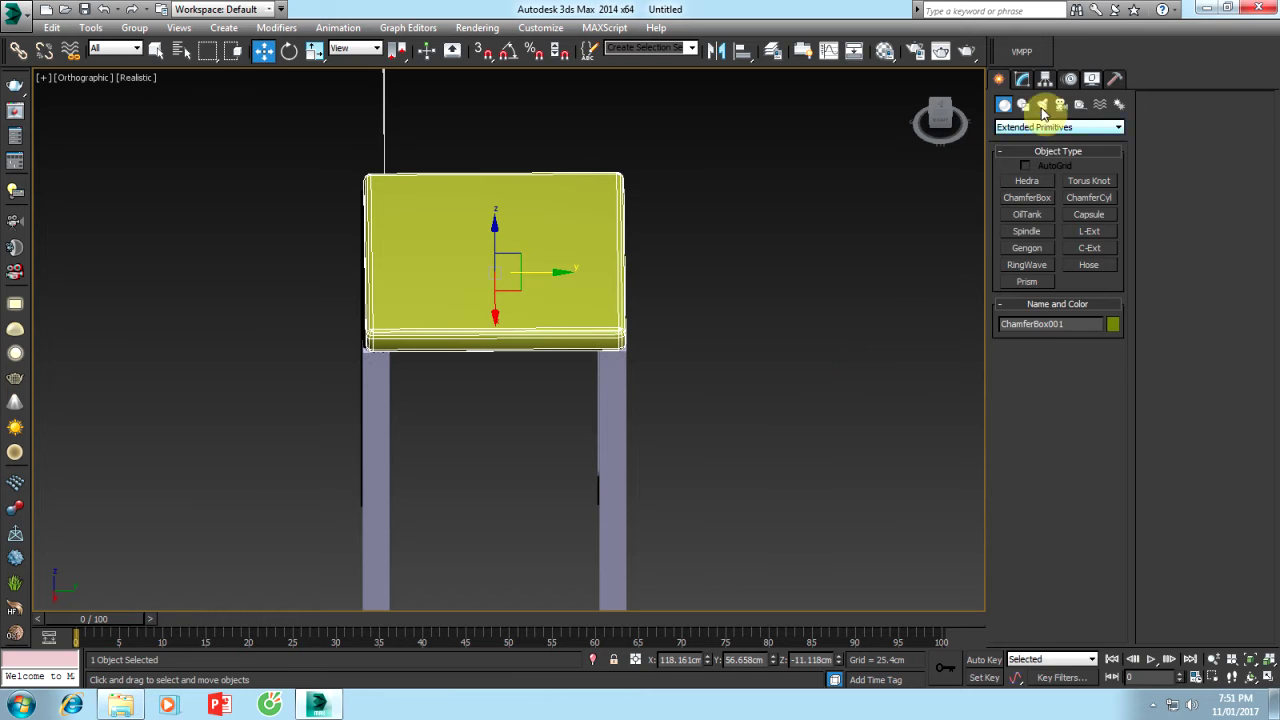
pyautogui.click(1022, 79)
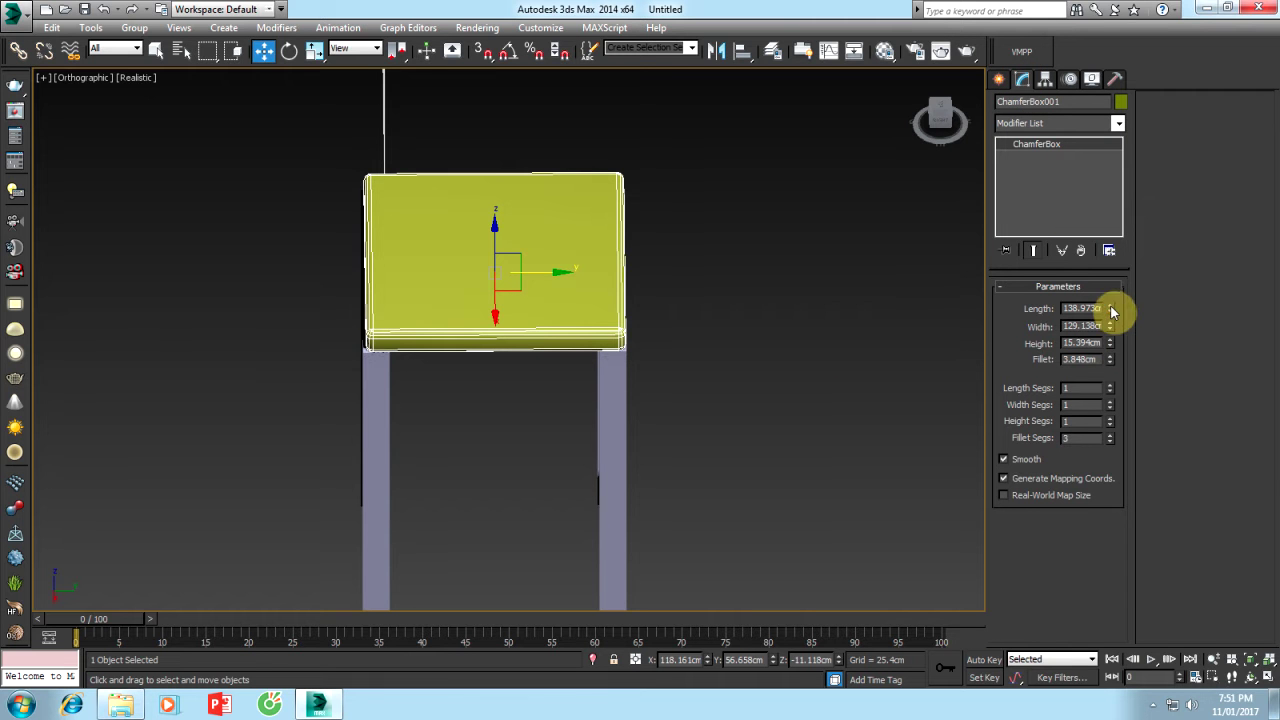
pyautogui.moveTo(1111, 312); pyautogui.dragTo(1113, 297)
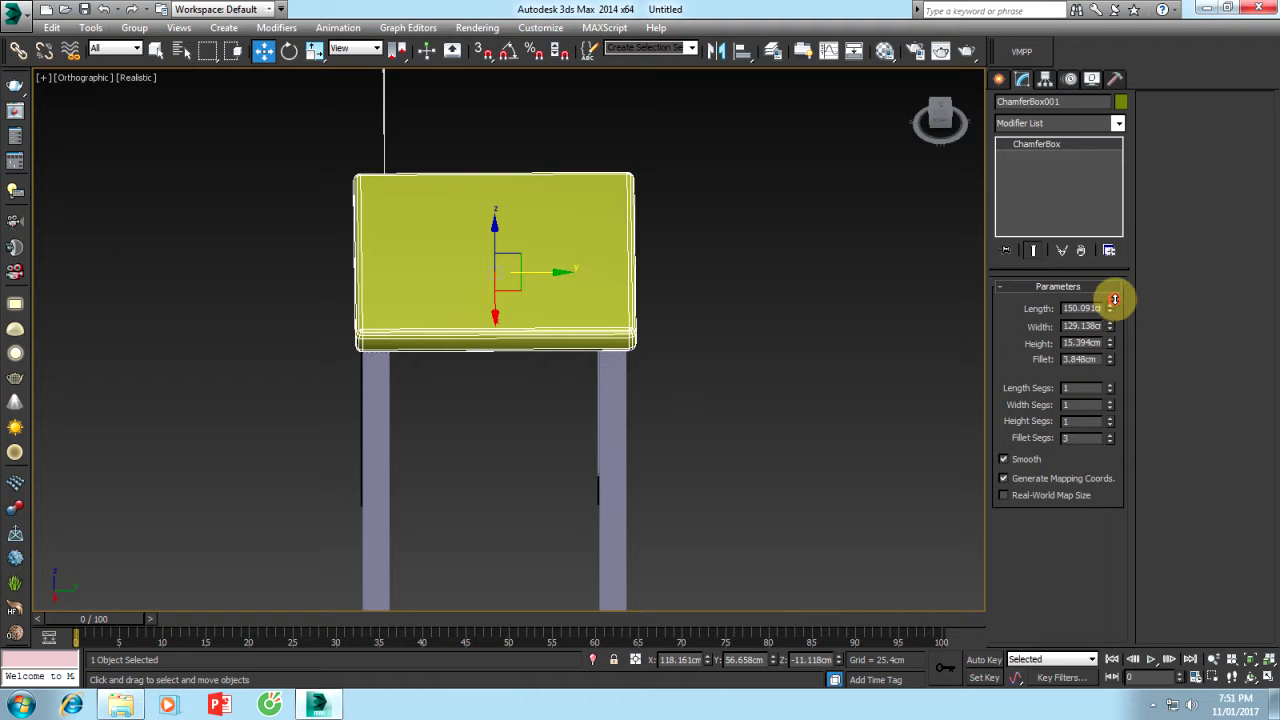
pyautogui.moveTo(706, 466)
pyautogui.keyDown('alt'); pyautogui.mouseDown(button='middle')
pyautogui.moveTo(677, 477)
pyautogui.moveTo(771, 426)
pyautogui.mouseUp(button='middle'); pyautogui.keyUp('alt')
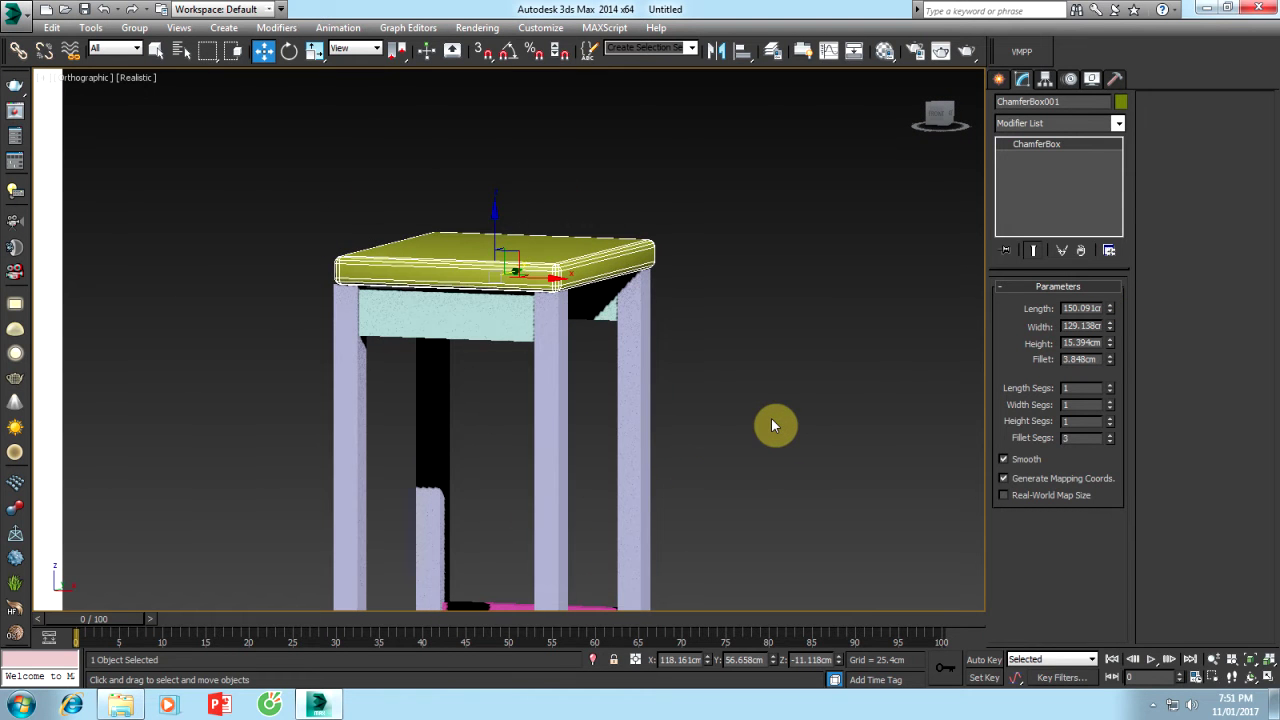
pyautogui.scroll(-3, 737, 357)
pyautogui.scroll(-2, 735, 357)
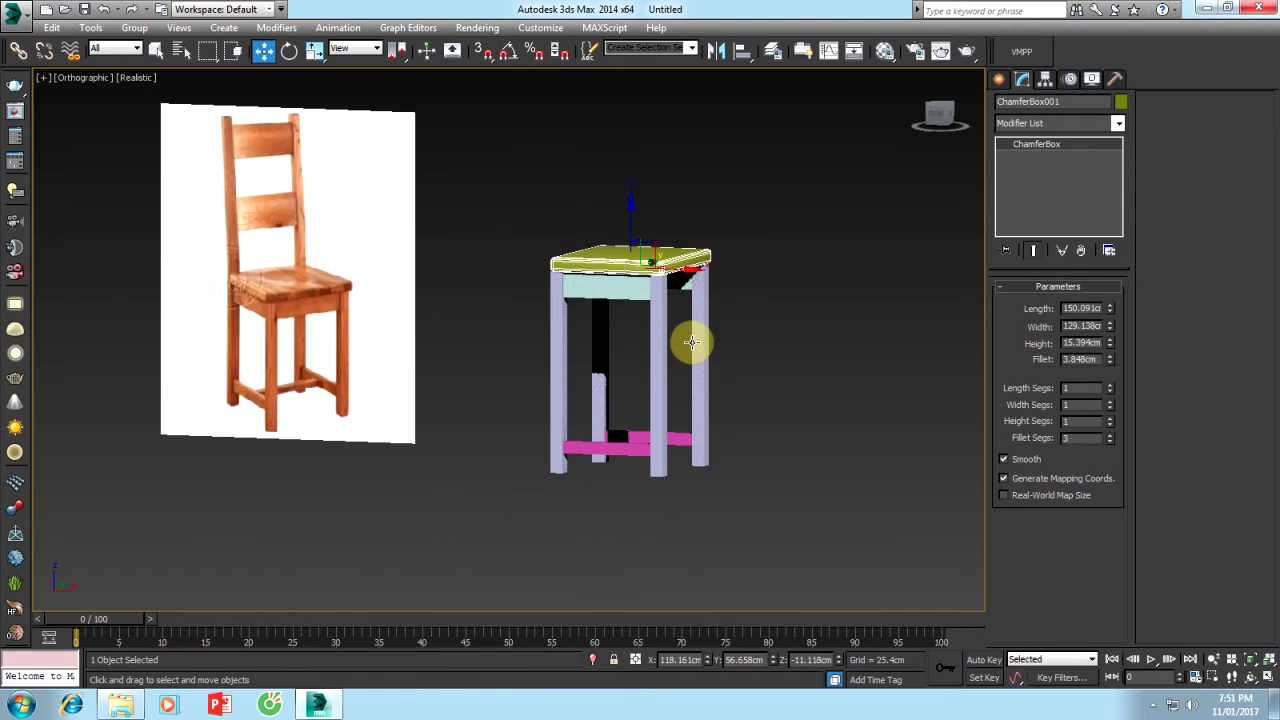
pyautogui.scroll(3, 728, 345)
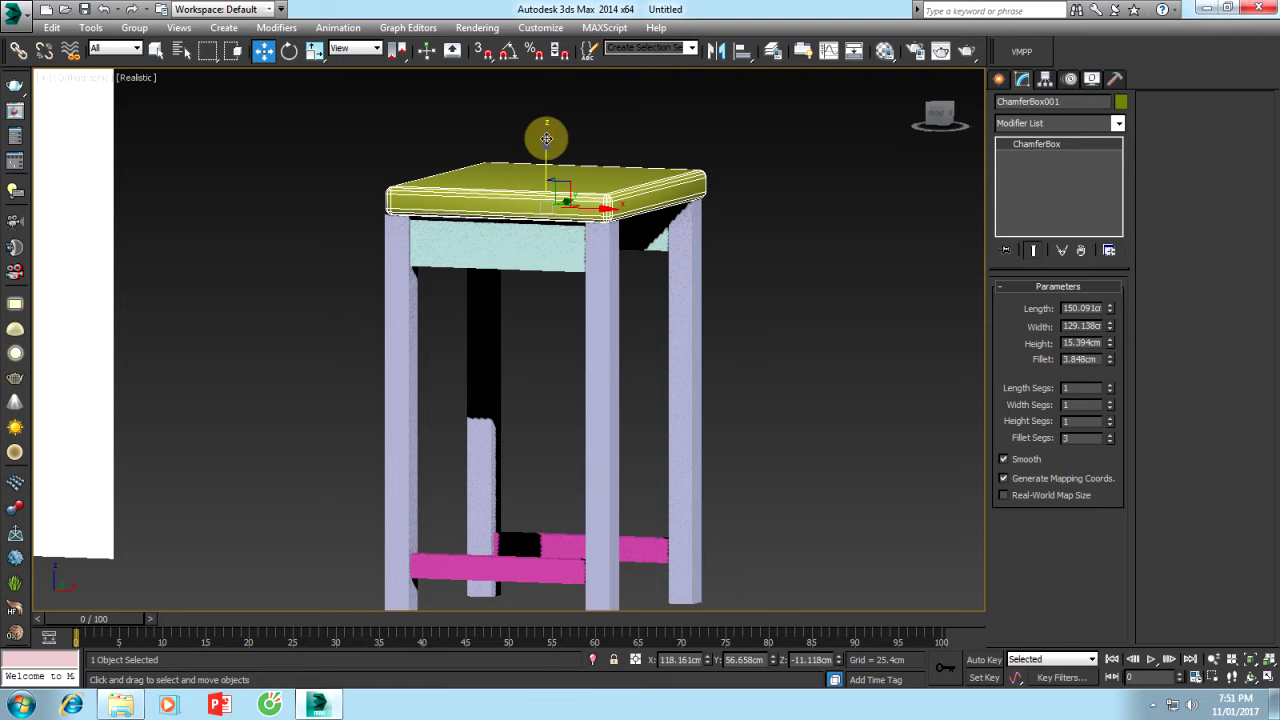
pyautogui.moveTo(546, 138); pyautogui.dragTo(540, 143)
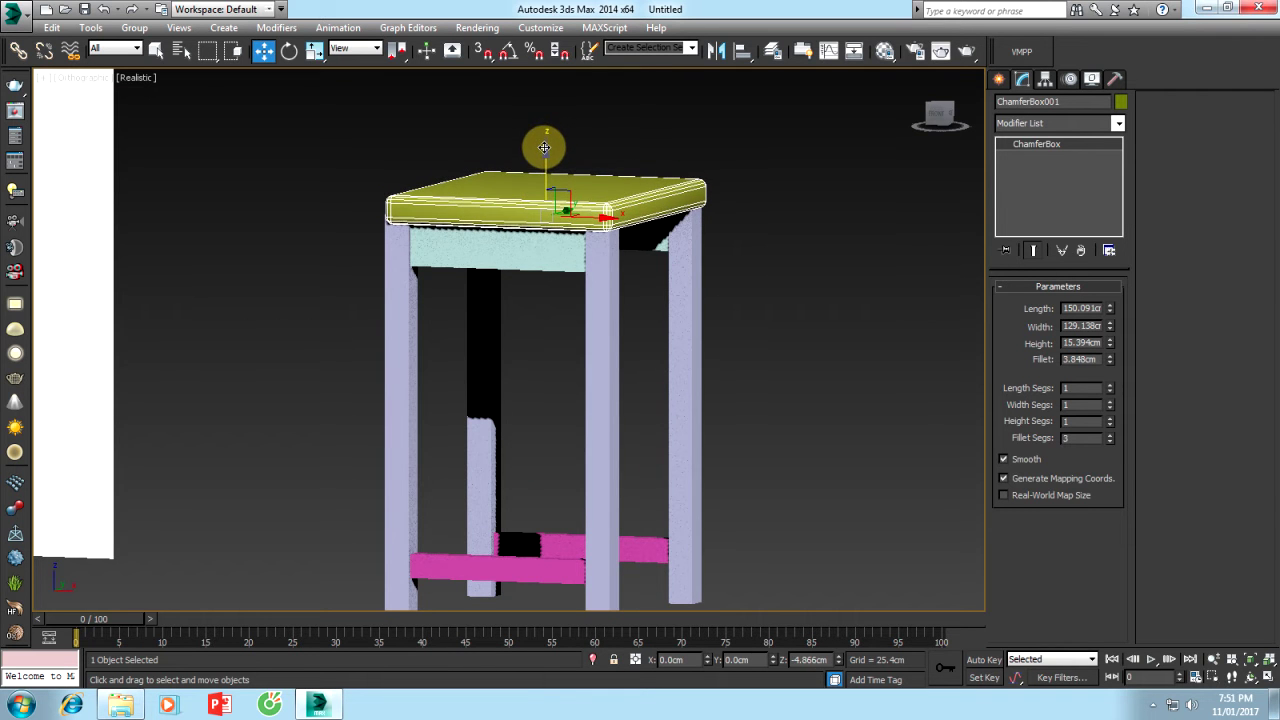
# Orbit and pan around the stool to compare with the reference image, then return to front view
pyautogui.moveTo(731, 349)
pyautogui.keyDown('alt'); pyautogui.mouseDown(button='middle')
pyautogui.moveTo(506, 351)
pyautogui.moveTo(694, 357)
pyautogui.mouseUp(button='middle'); pyautogui.keyUp('alt')
pyautogui.moveTo(436, 367); pyautogui.dragTo(723, 337, button='middle')
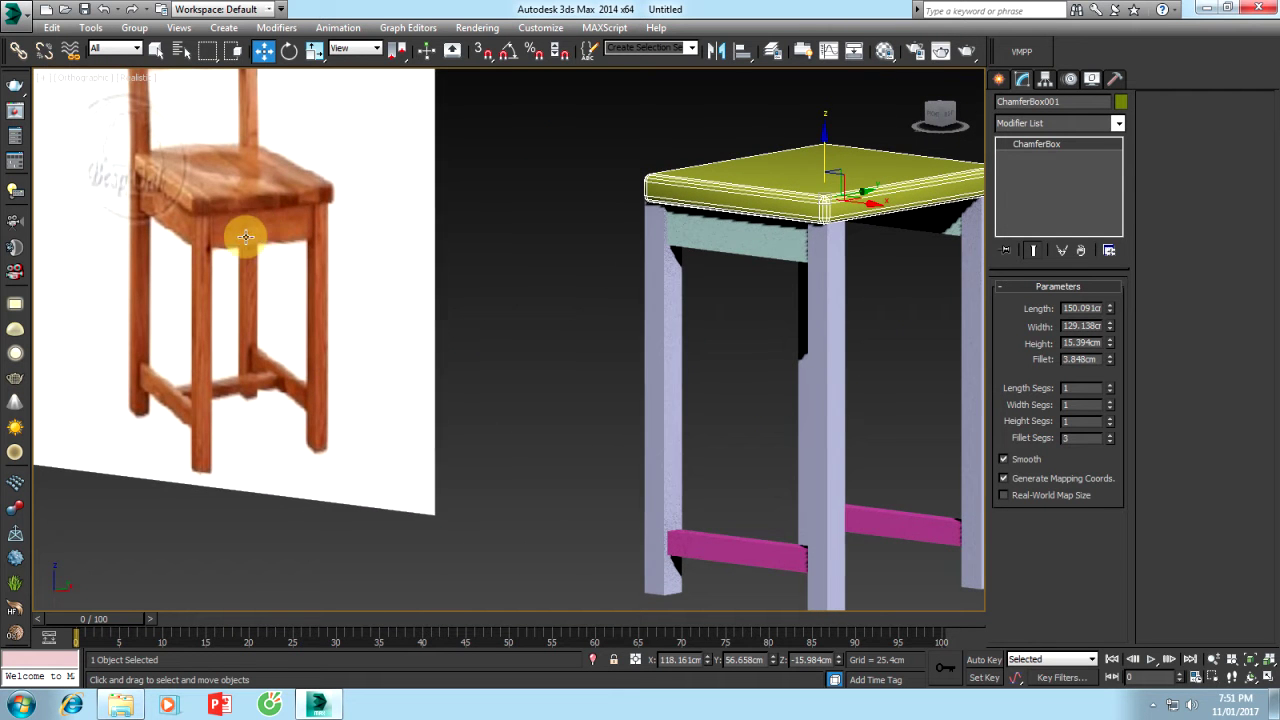
pyautogui.moveTo(569, 360); pyautogui.dragTo(431, 344, button='middle')
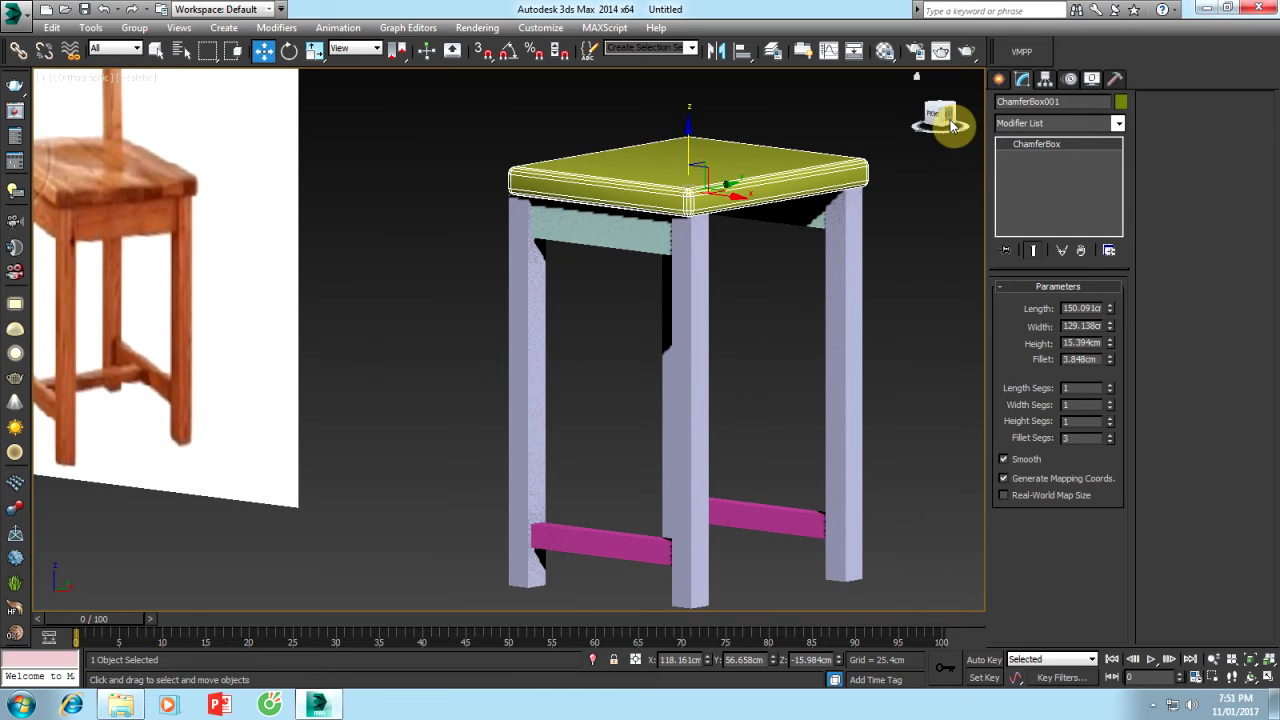
pyautogui.click(943, 120)
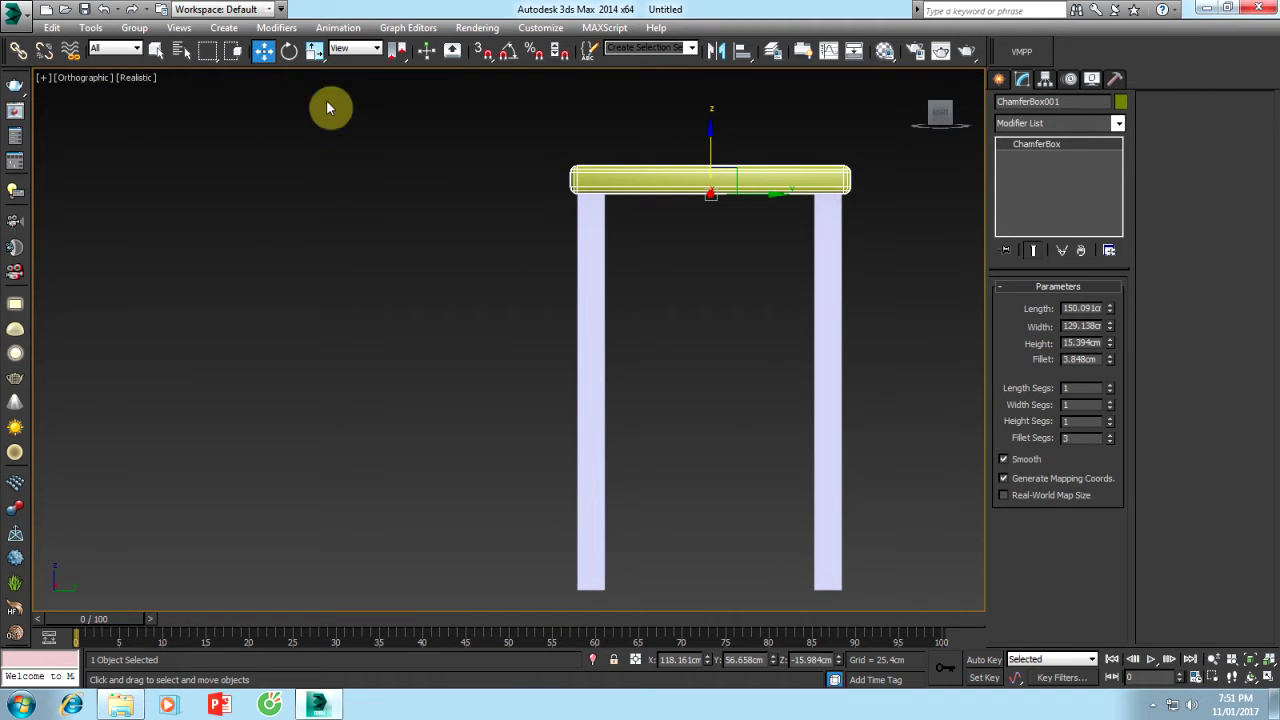
pyautogui.click(80, 80)
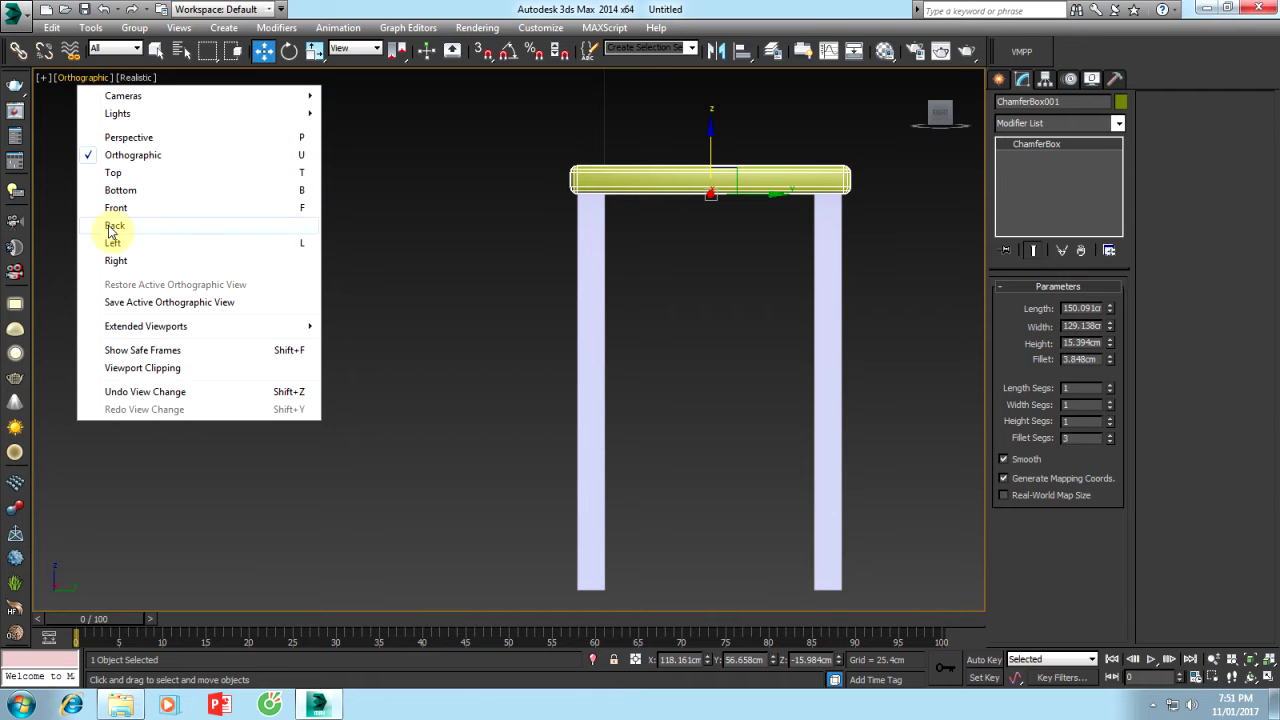
# Switch the viewport to the Right view and zoom in on the stool
pyautogui.click(116, 262)
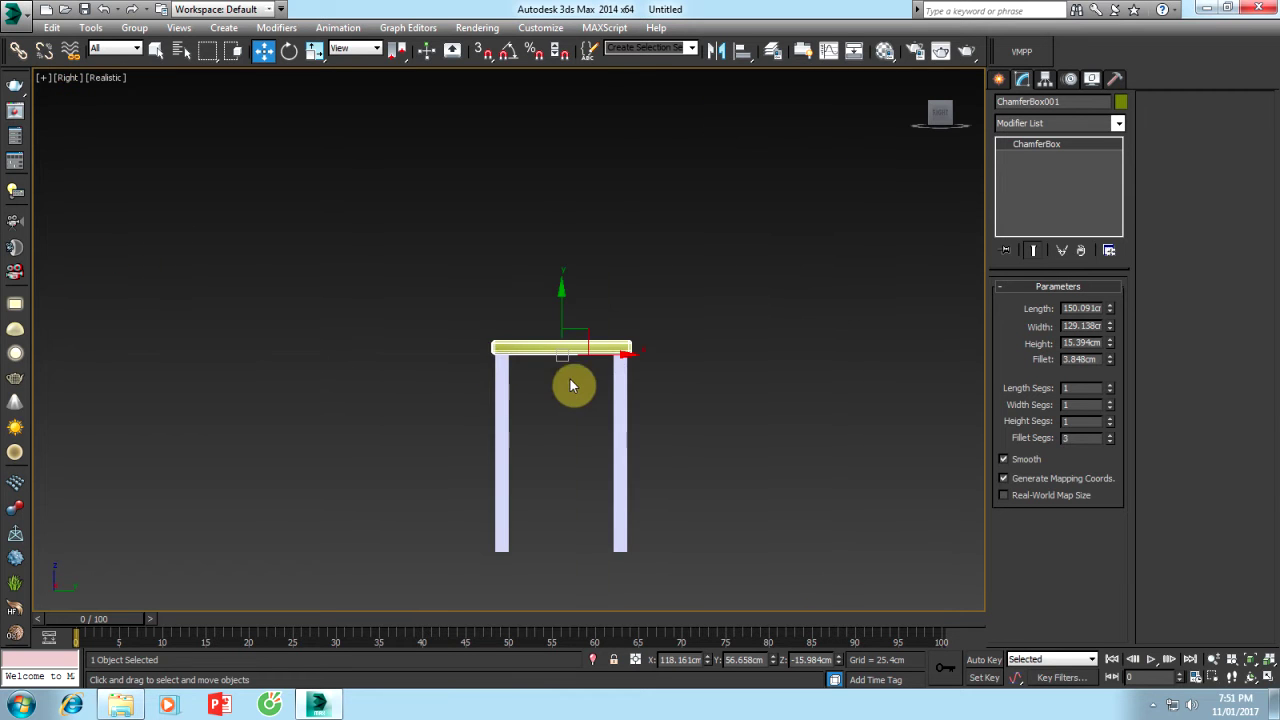
pyautogui.scroll(2, 577, 378)
pyautogui.moveTo(611, 417); pyautogui.dragTo(597, 337, button='middle')
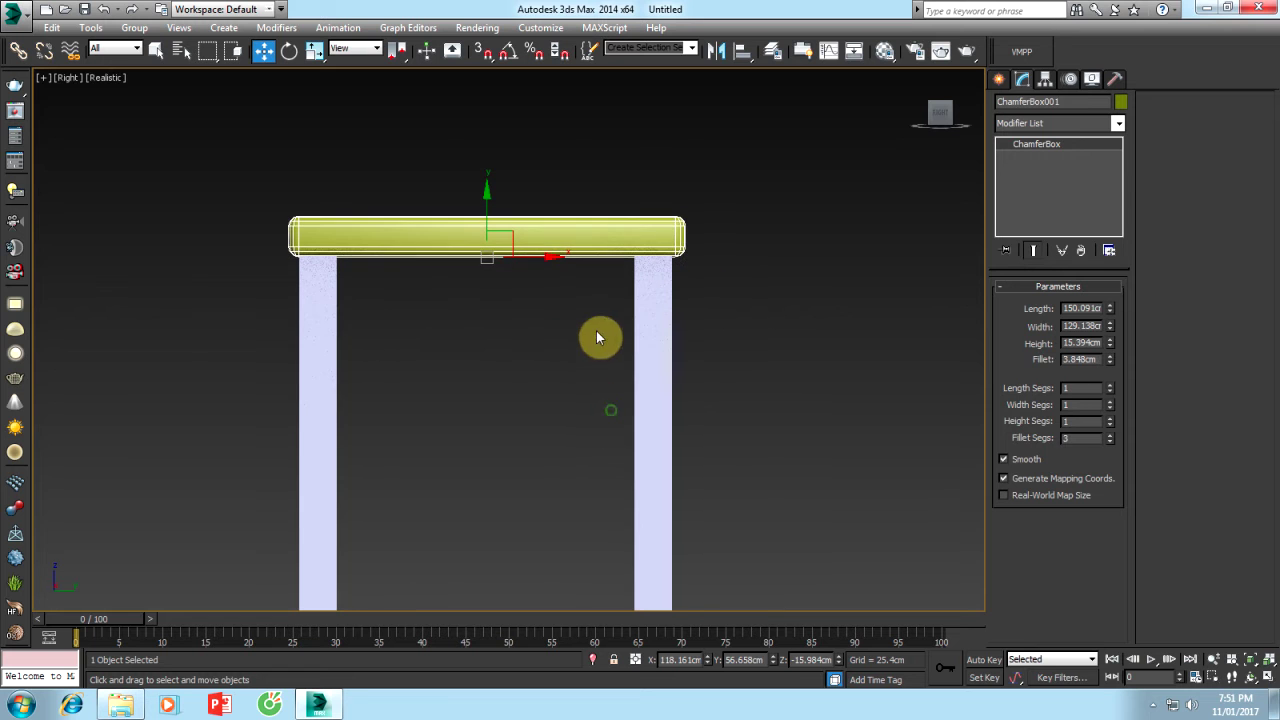
# Draw Box009, a thin standard-primitive box about 7.6 cm tall, beside the stool
pyautogui.click(998, 78)
pyautogui.click(1012, 136)
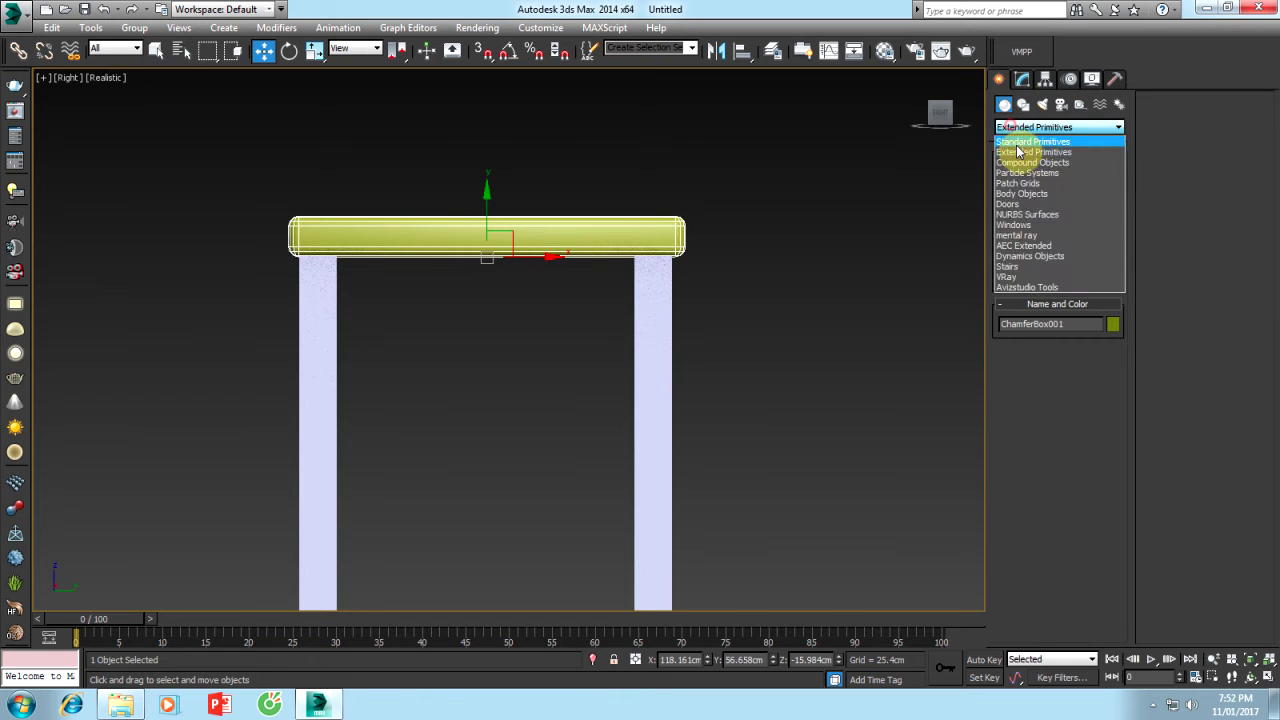
pyautogui.click(1016, 145)
pyautogui.click(1026, 181)
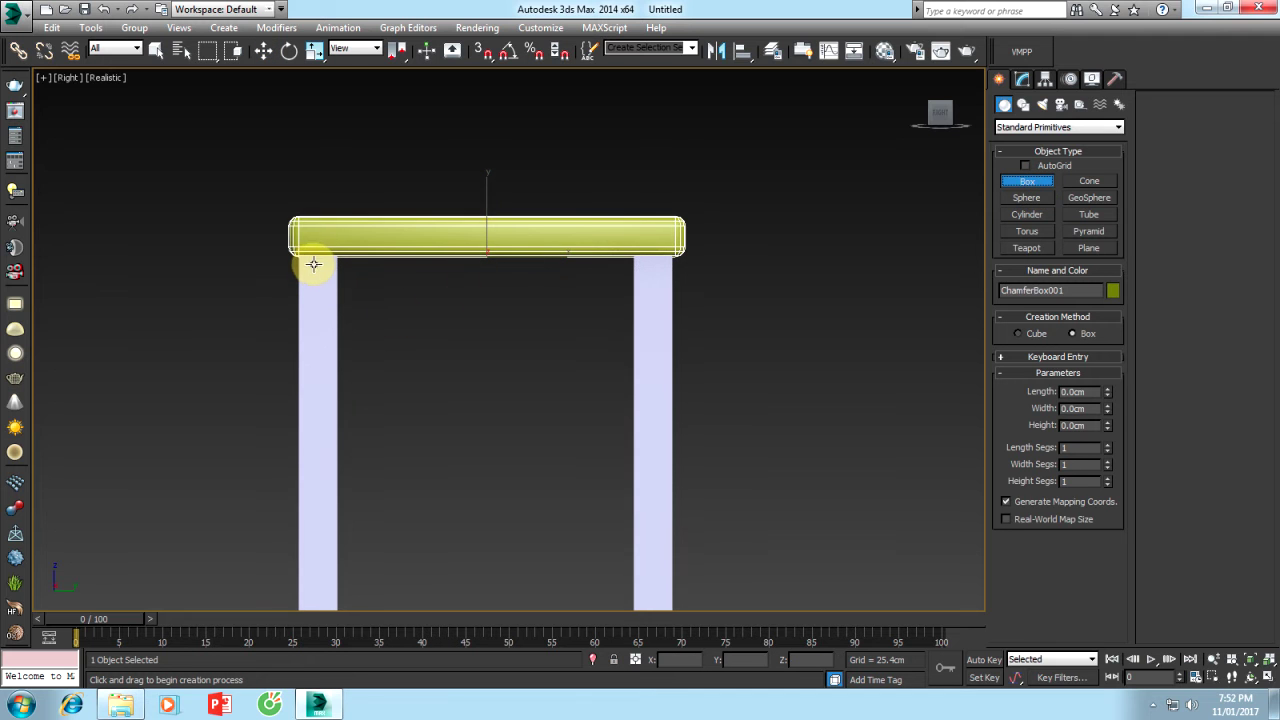
pyautogui.moveTo(336, 257); pyautogui.dragTo(654, 303)
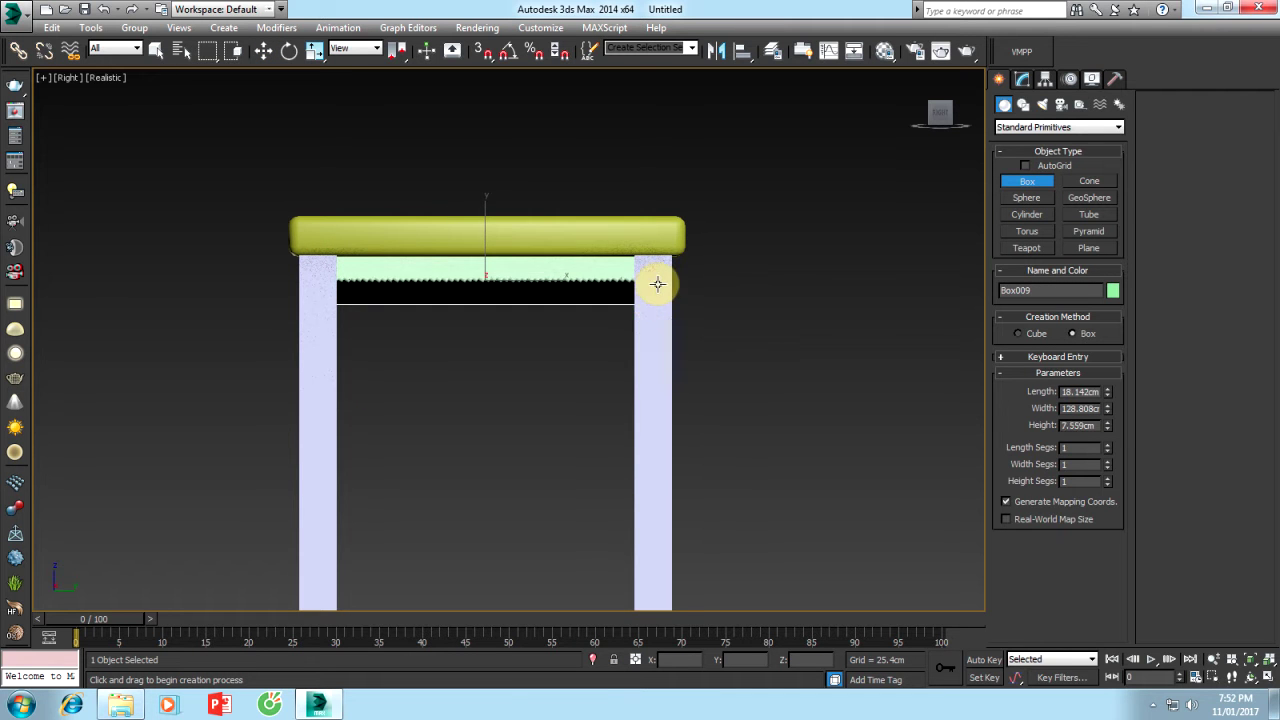
pyautogui.click(655, 284)
pyautogui.rightClick(750, 285)
pyautogui.keyDown('alt'); pyautogui.moveTo(698, 318); pyautogui.dragTo(565, 342, button='middle'); pyautogui.keyUp('alt')
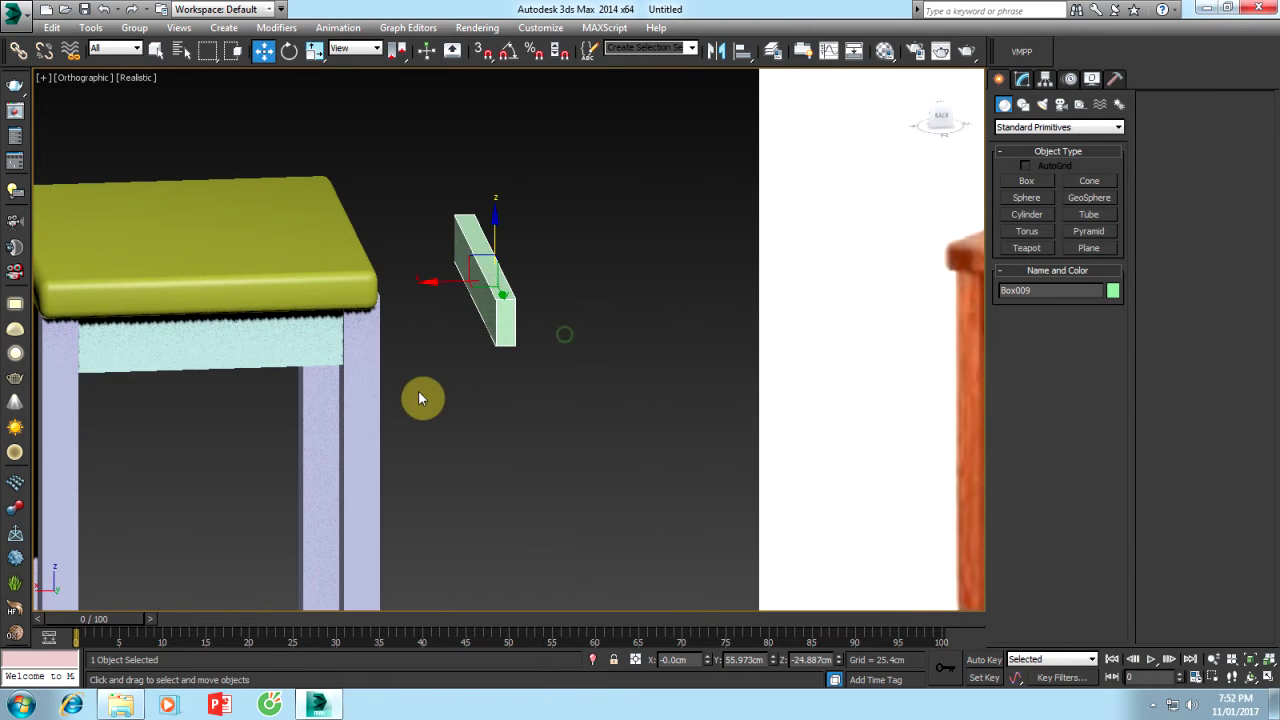
pyautogui.moveTo(420, 391); pyautogui.dragTo(629, 347, button='middle')
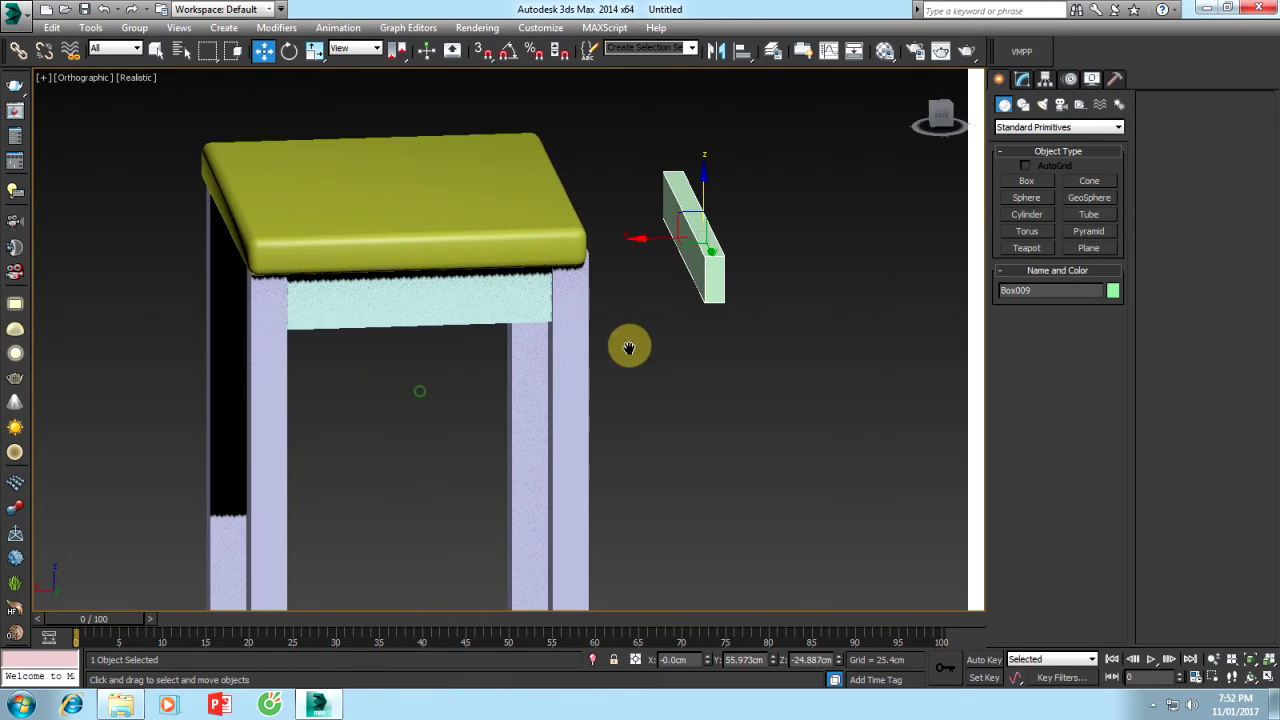
# Align Box009 to the light-blue apron on X Position, Center to Center
pyautogui.click(742, 50)
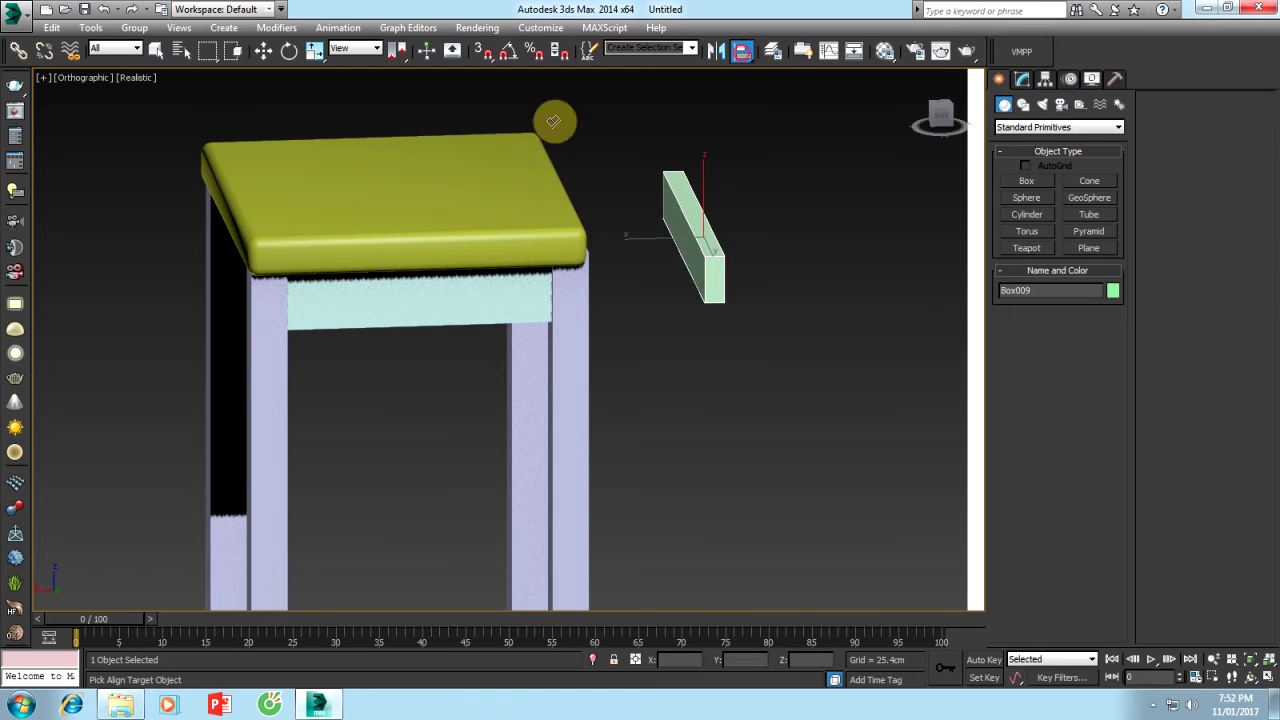
pyautogui.click(286, 308)
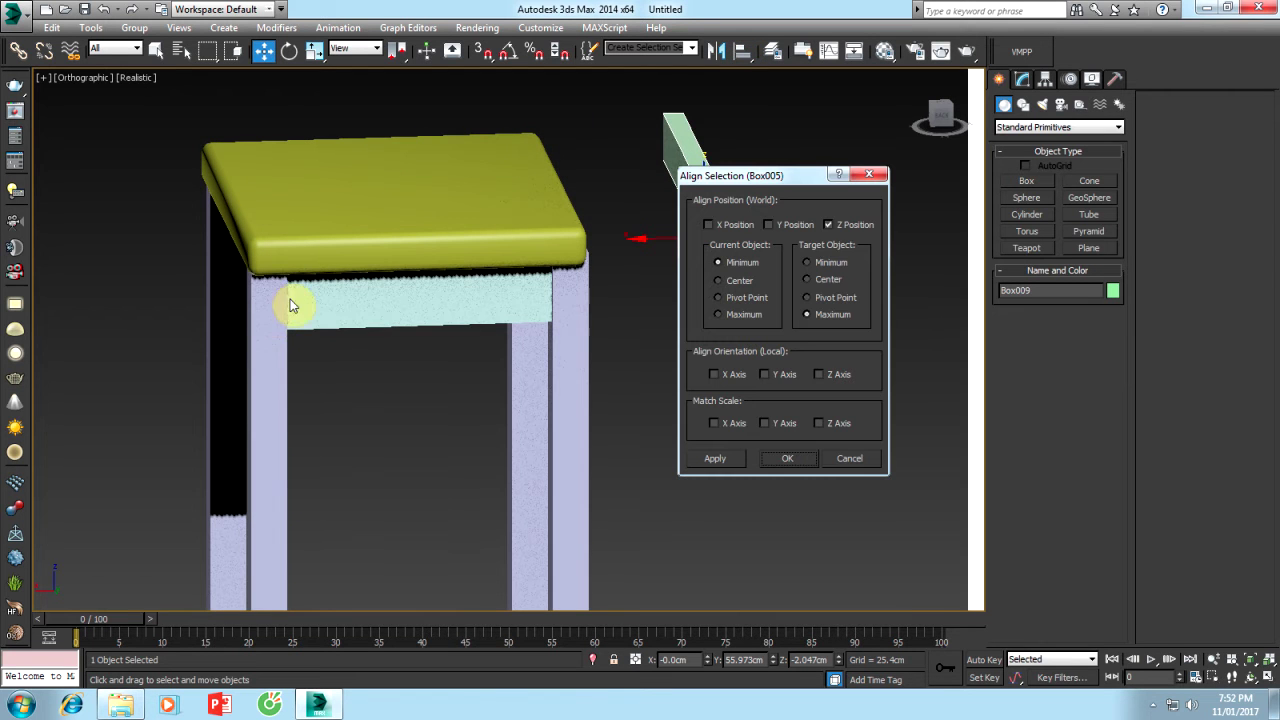
pyautogui.click(830, 225)
pyautogui.moveTo(777, 178); pyautogui.dragTo(946, 174)
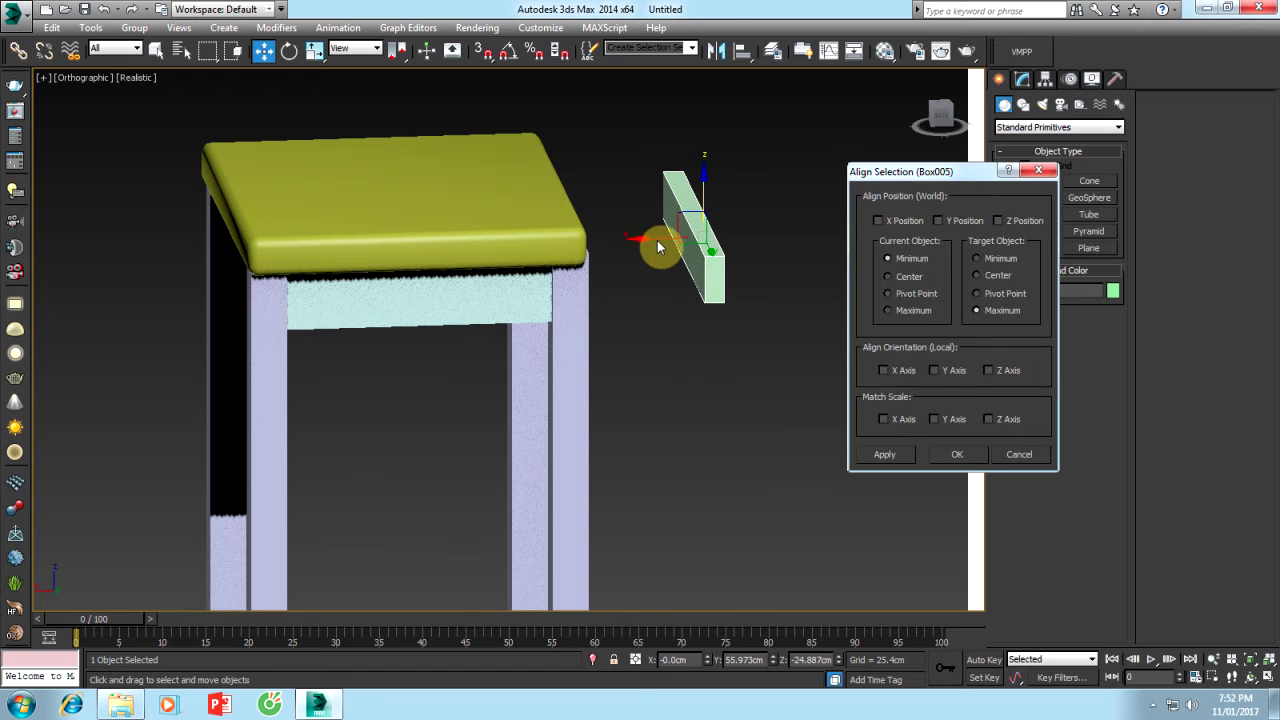
pyautogui.click(879, 221)
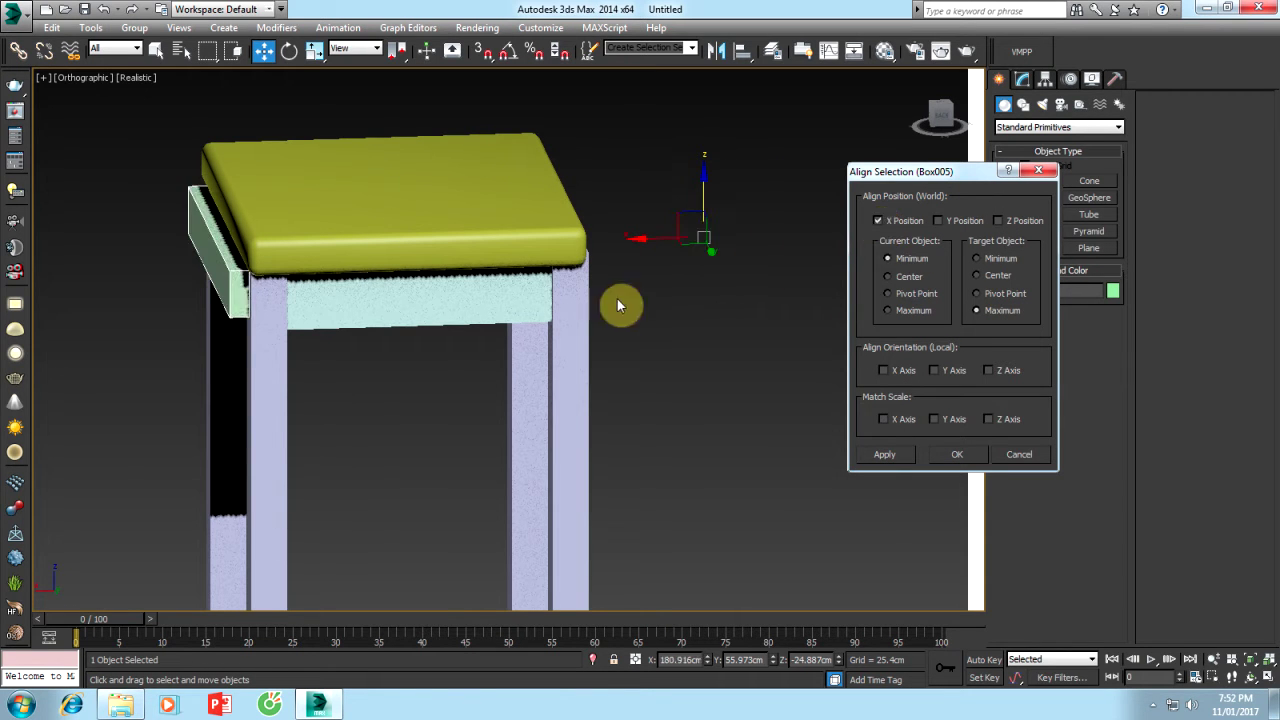
pyautogui.click(888, 276)
pyautogui.click(976, 275)
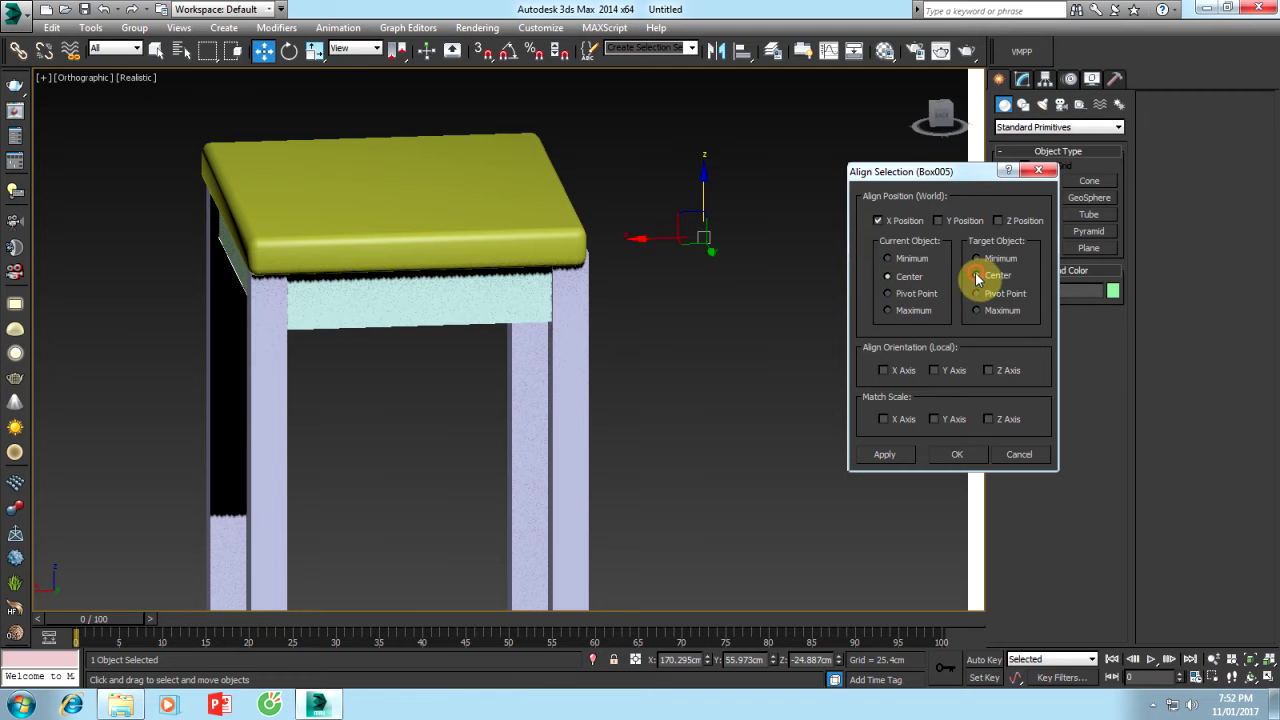
pyautogui.click(953, 455)
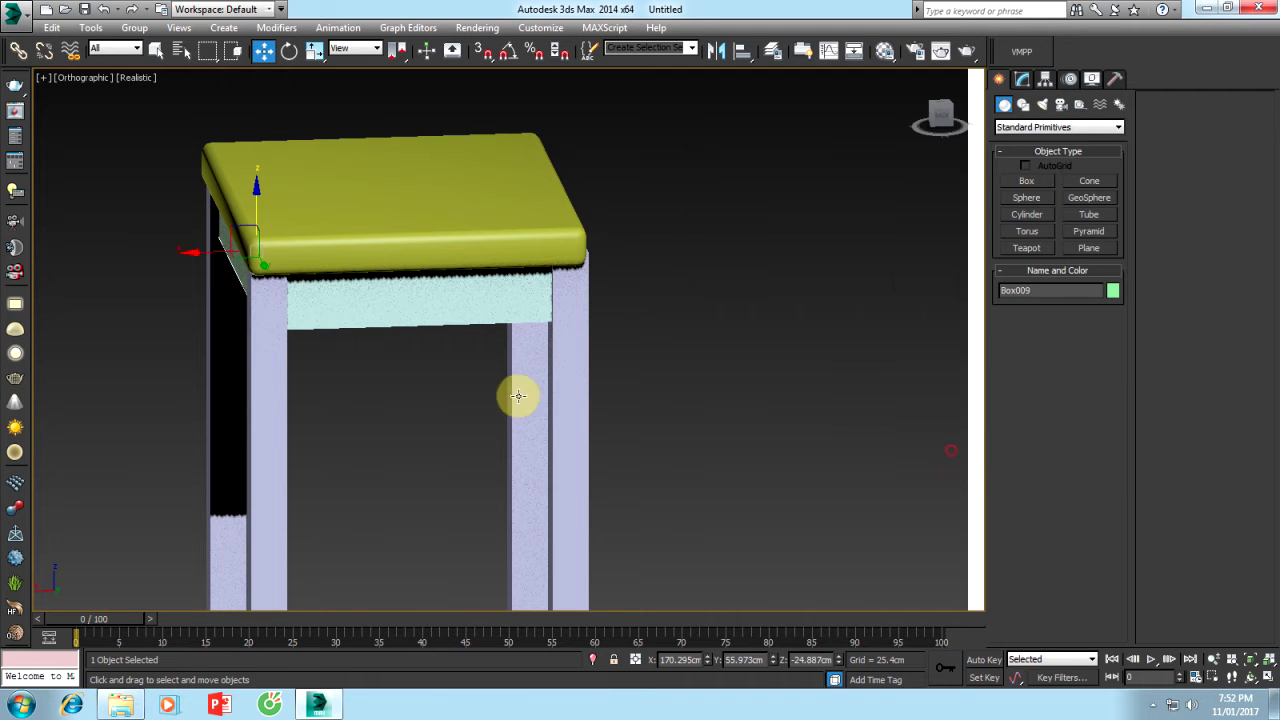
# Shift-drag the green box toward the stool's left edge to start a copy
pyautogui.keyDown('alt'); pyautogui.moveTo(454, 402); pyautogui.dragTo(811, 345, button='middle'); pyautogui.keyUp('alt')
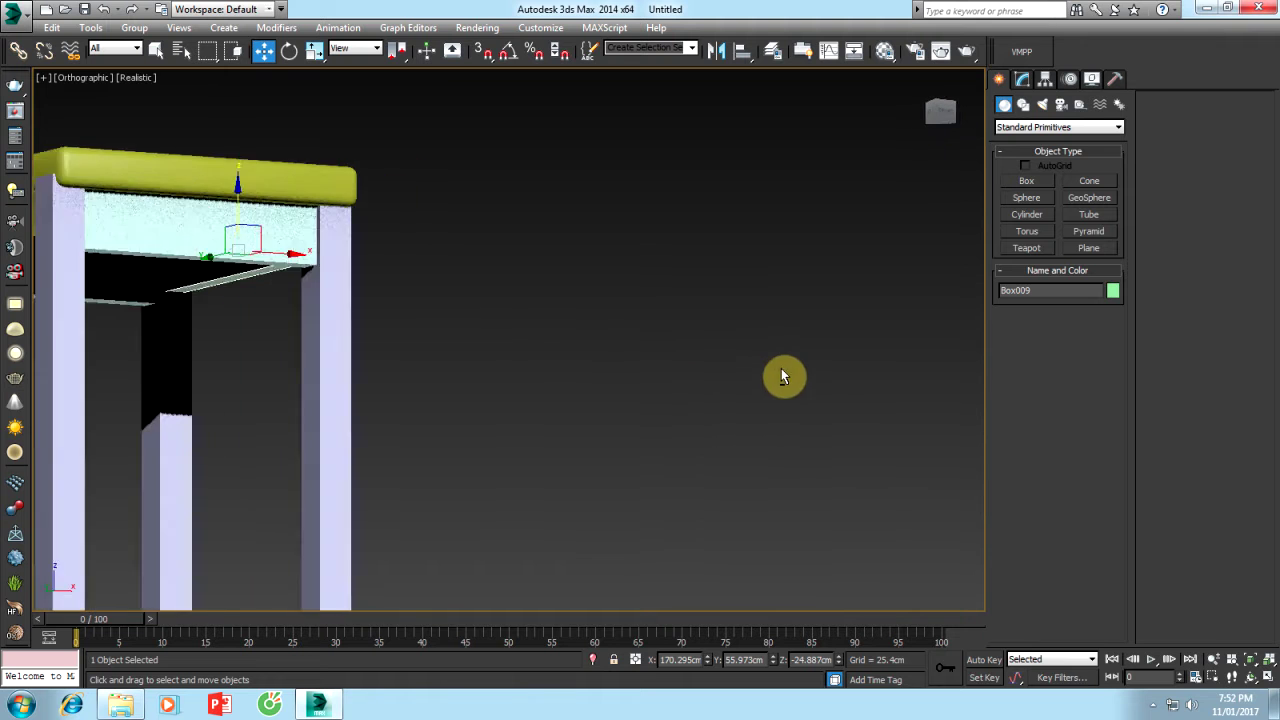
pyautogui.moveTo(811, 345)
pyautogui.keyDown('alt'); pyautogui.mouseDown(button='middle')
pyautogui.moveTo(651, 389)
pyautogui.moveTo(655, 351)
pyautogui.moveTo(797, 337)
pyautogui.mouseUp(button='middle'); pyautogui.keyUp('alt')
pyautogui.scroll(-3, 797, 337)
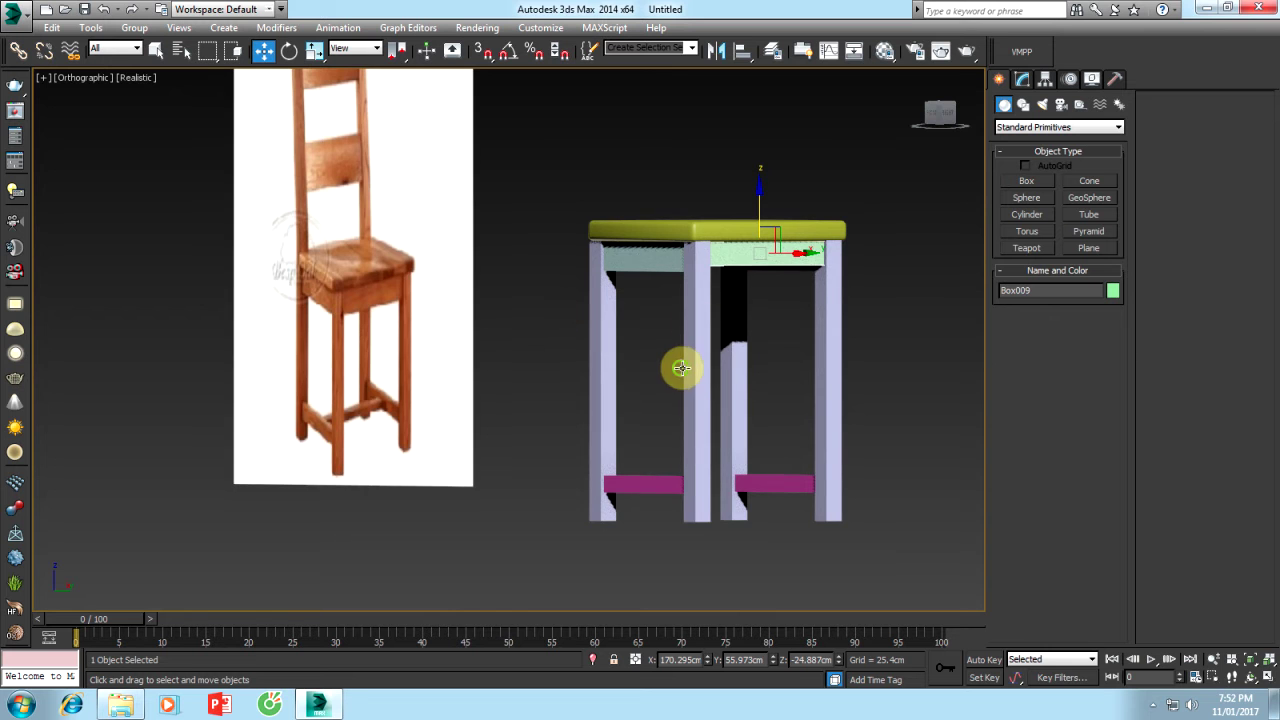
pyautogui.keyDown('alt'); pyautogui.moveTo(677, 366); pyautogui.dragTo(769, 385, button='middle'); pyautogui.keyUp('alt')
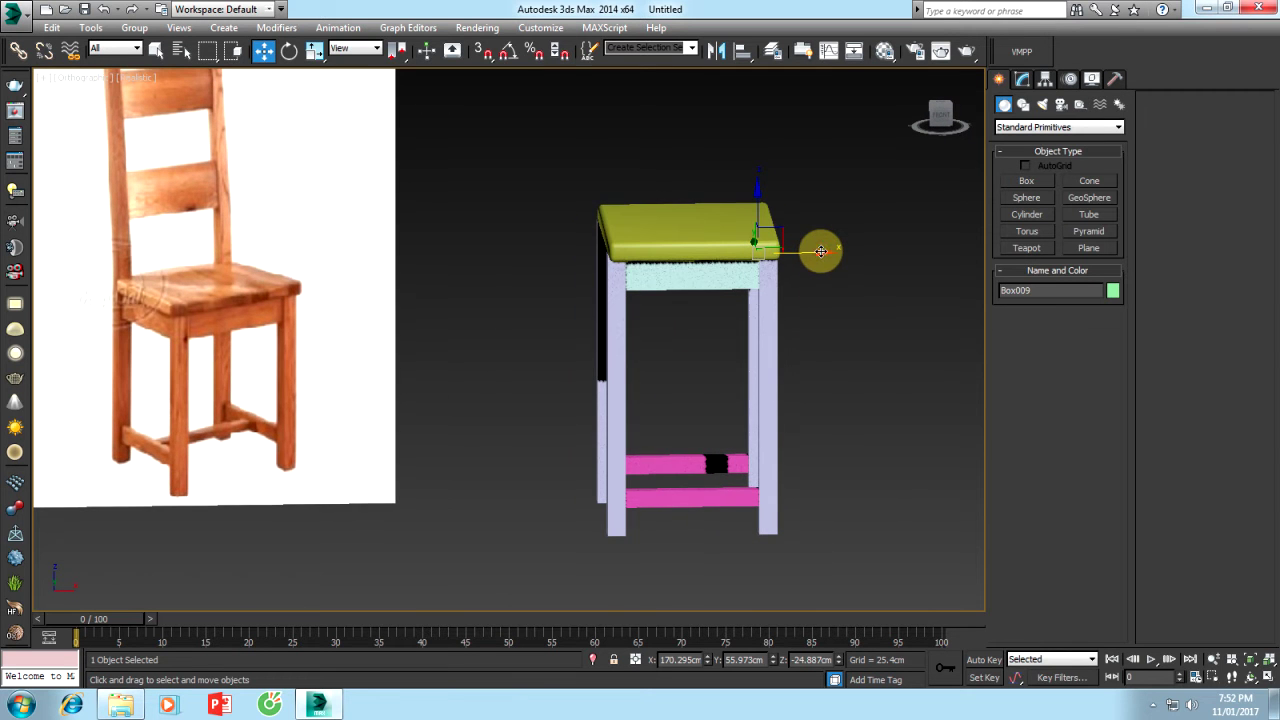
pyautogui.keyDown('shift'); pyautogui.moveTo(822, 258); pyautogui.dragTo(643, 270); pyautogui.keyUp('shift')
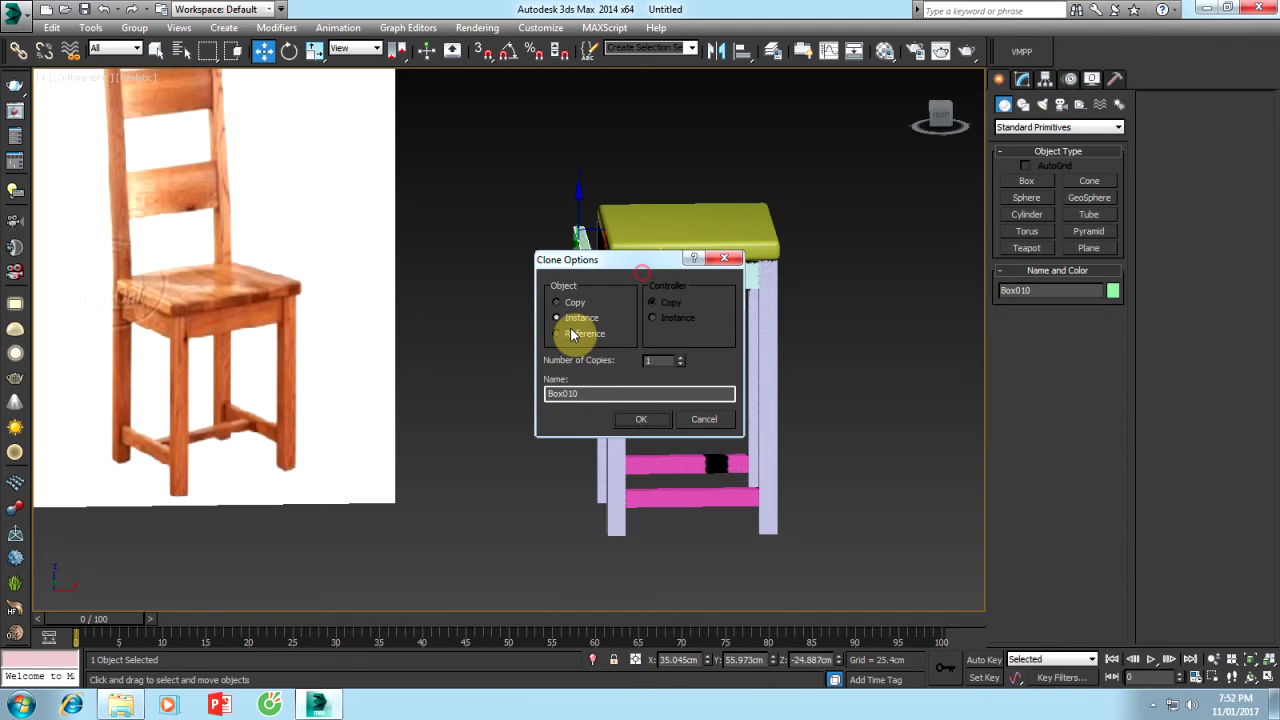
# Make Box010 an instance and centre it on leg Box001 in X, Center to Center
pyautogui.click(640, 424)
pyautogui.click(743, 51)
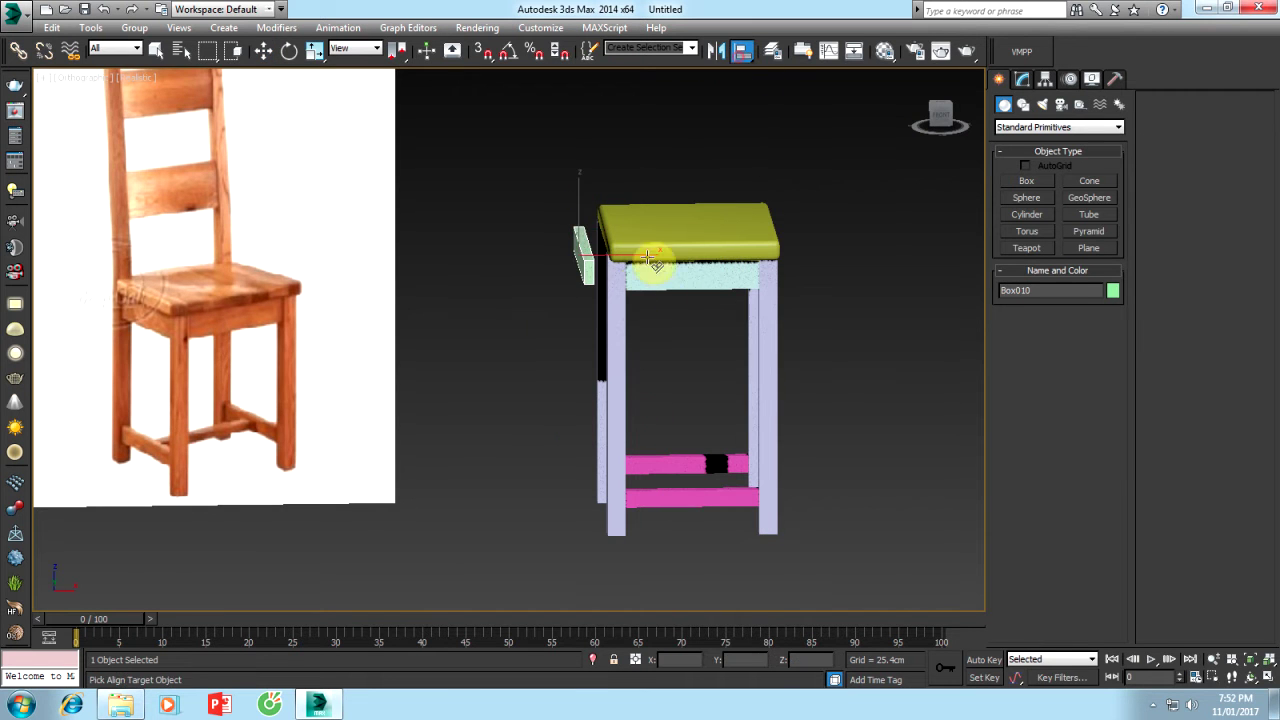
pyautogui.click(615, 300)
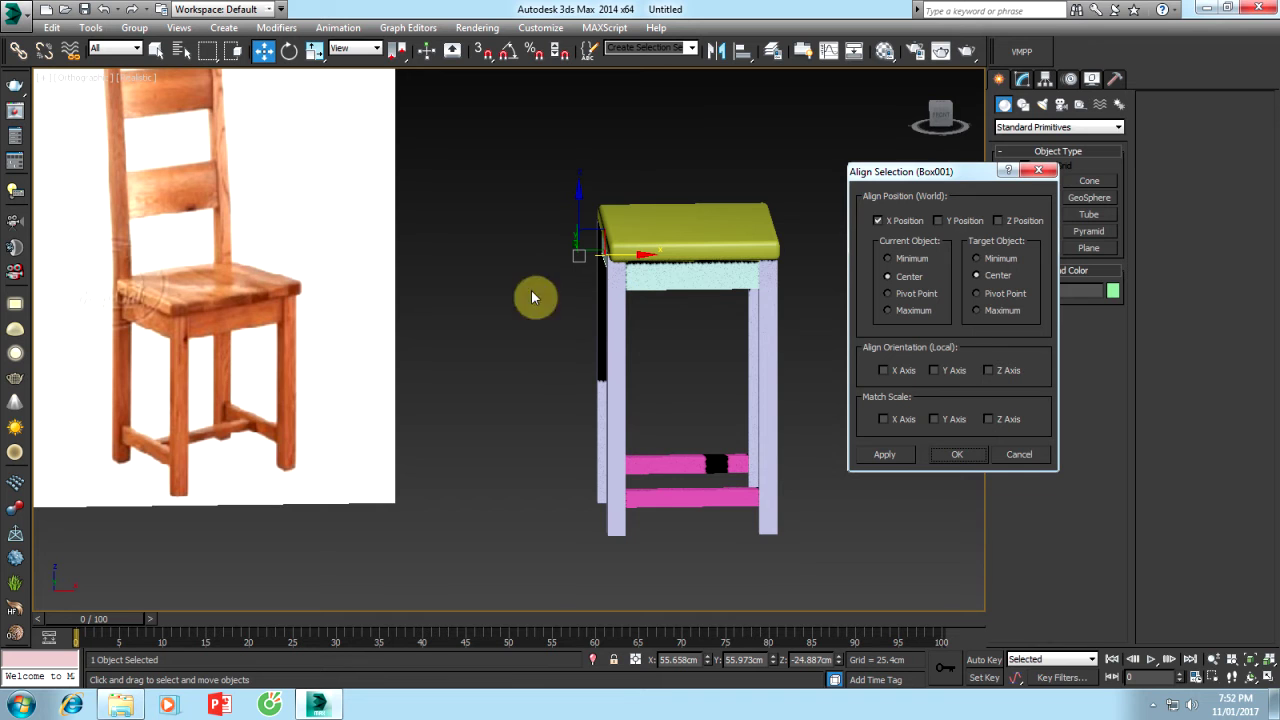
pyautogui.click(963, 455)
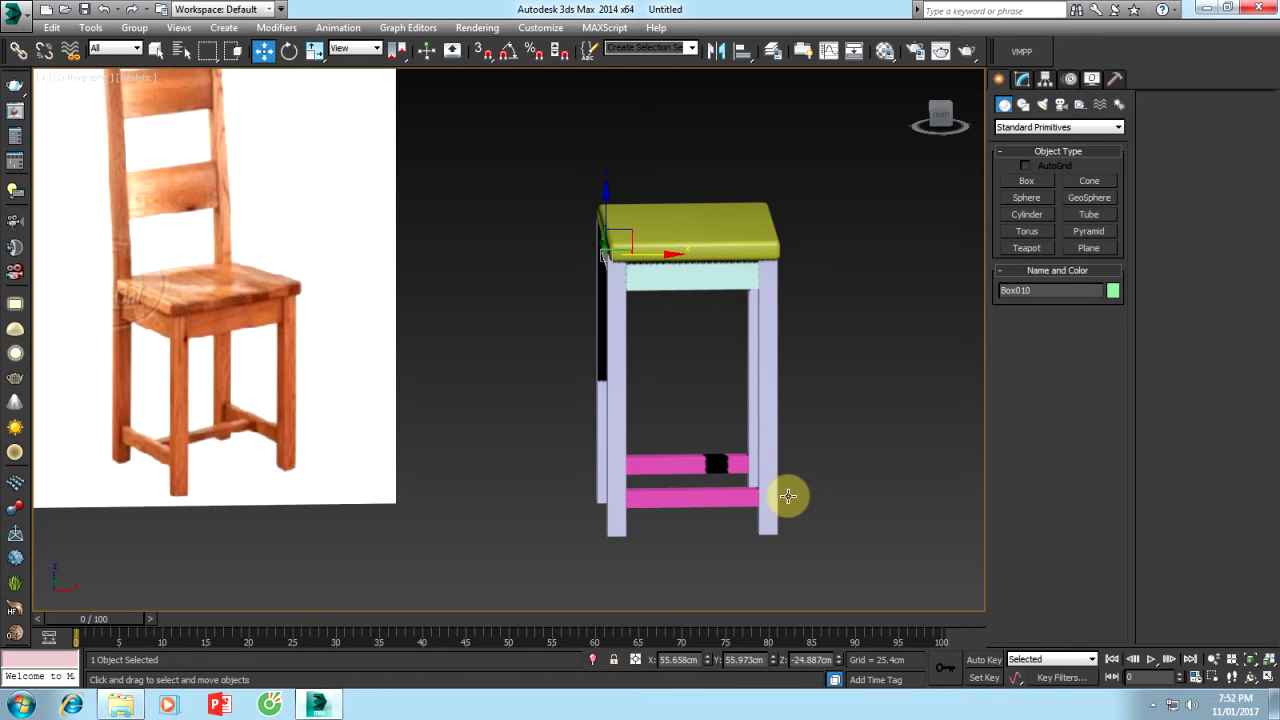
pyautogui.click(944, 121)
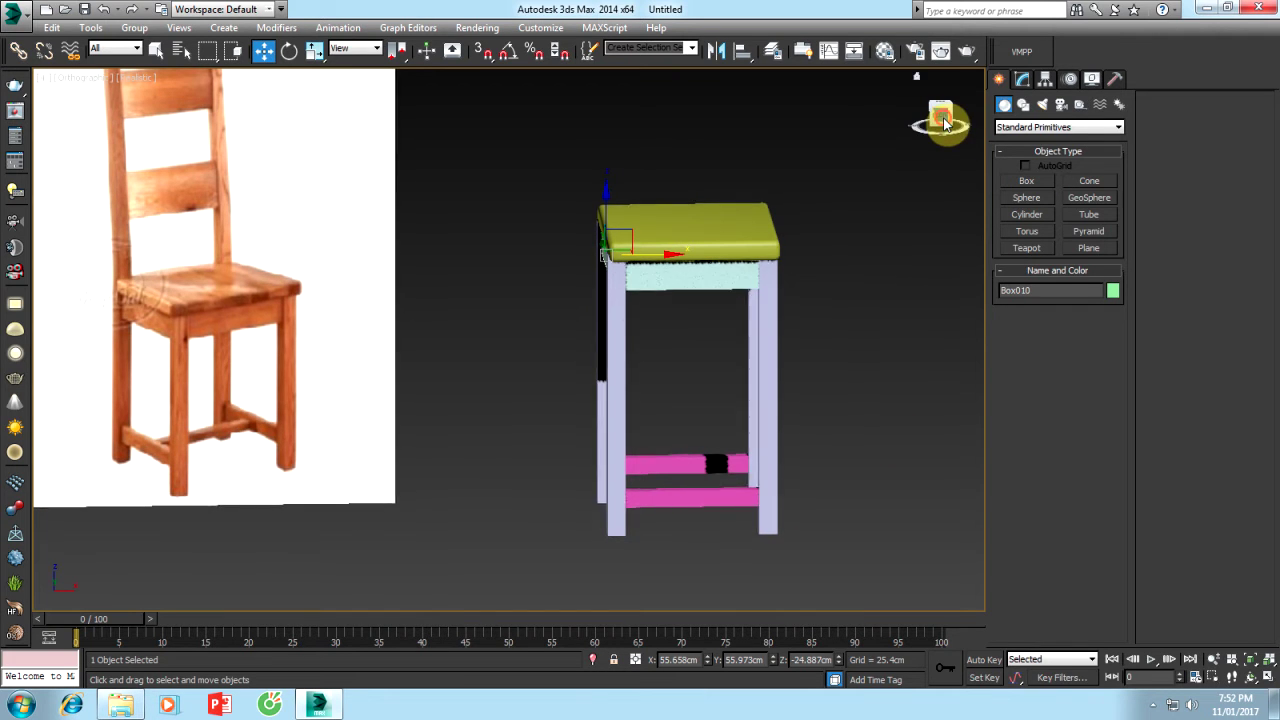
pyautogui.click(958, 114)
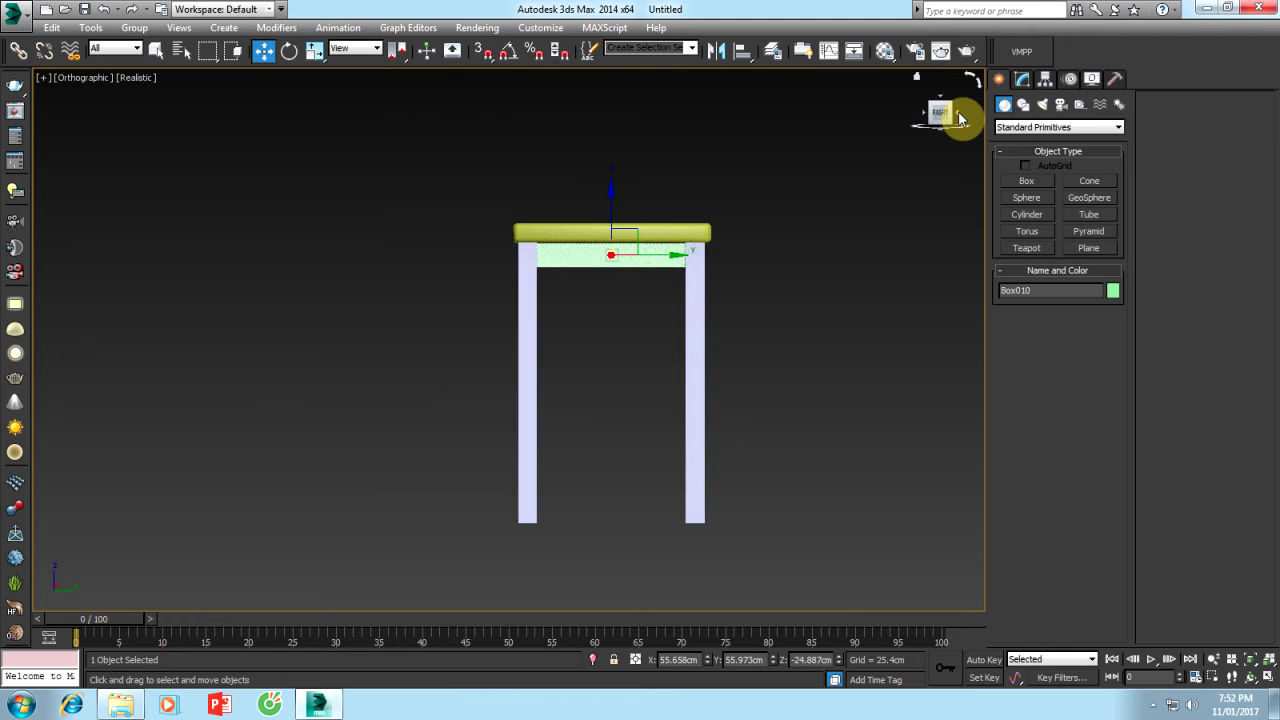
# In the Right view, draw Box011, a thin lower rail about 126.572 cm wide
pyautogui.click(86, 78)
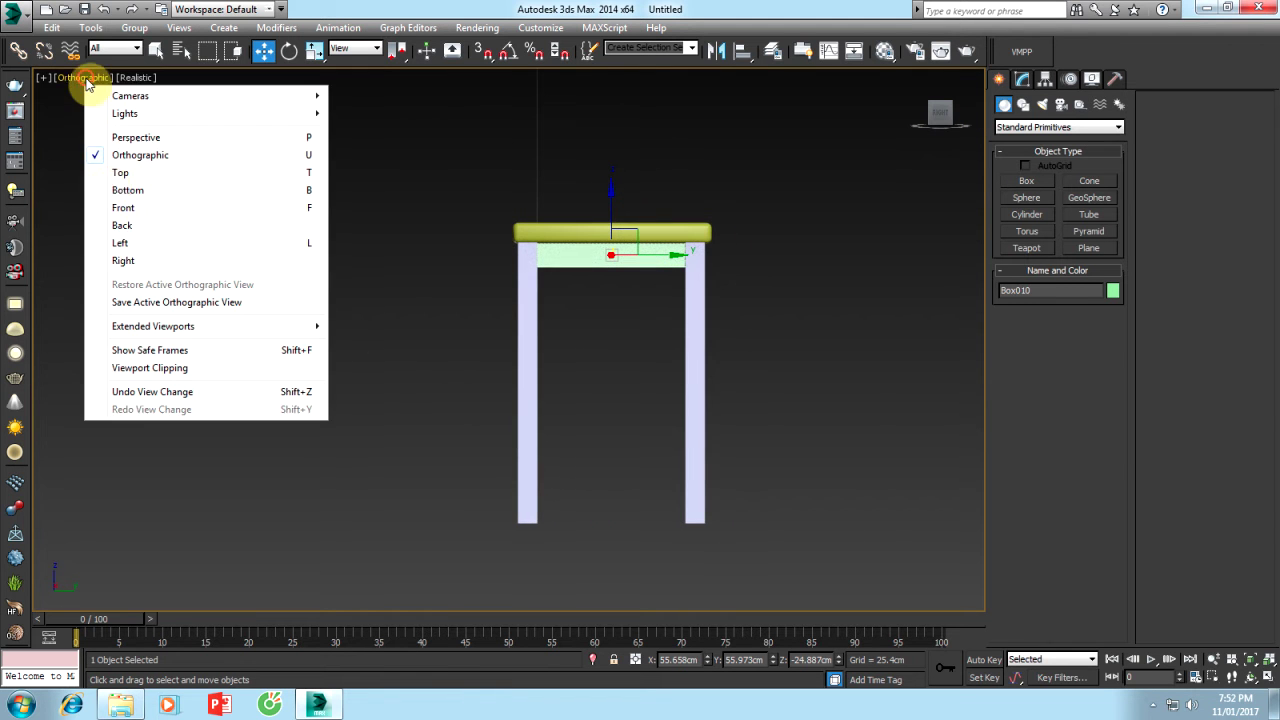
pyautogui.click(131, 262)
pyautogui.moveTo(543, 431); pyautogui.dragTo(543, 346, button='middle')
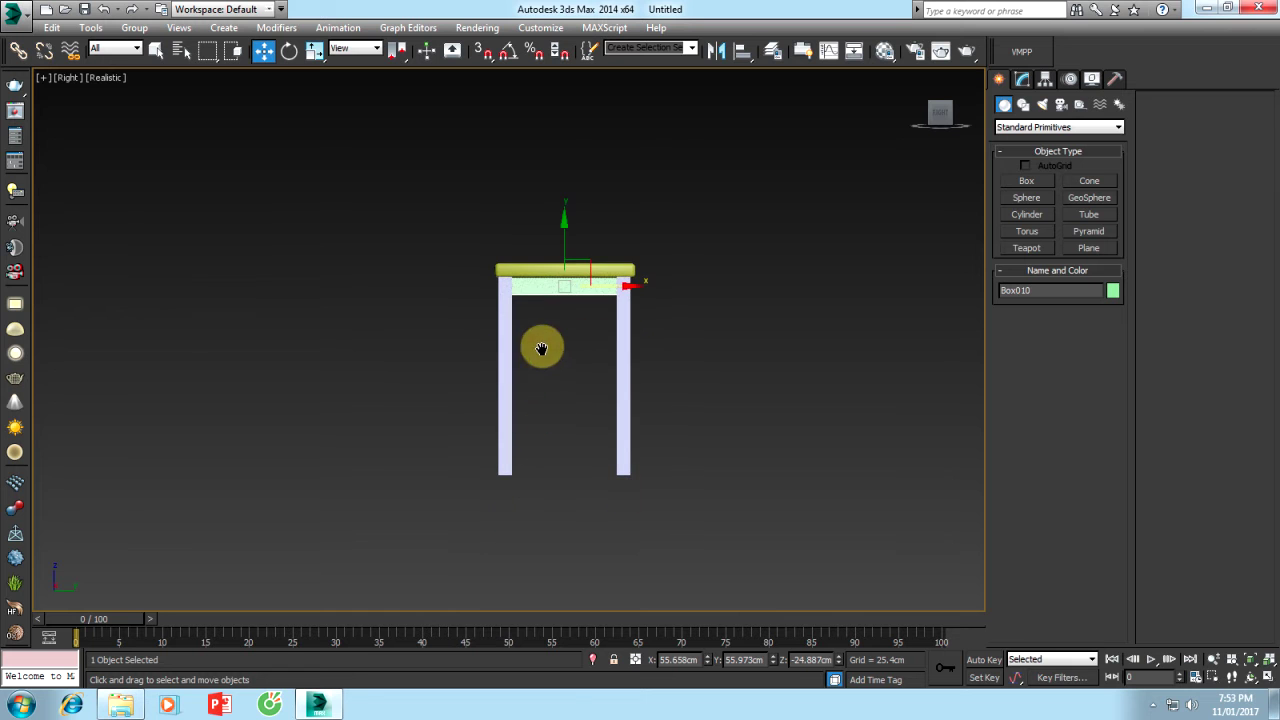
pyautogui.click(1026, 181)
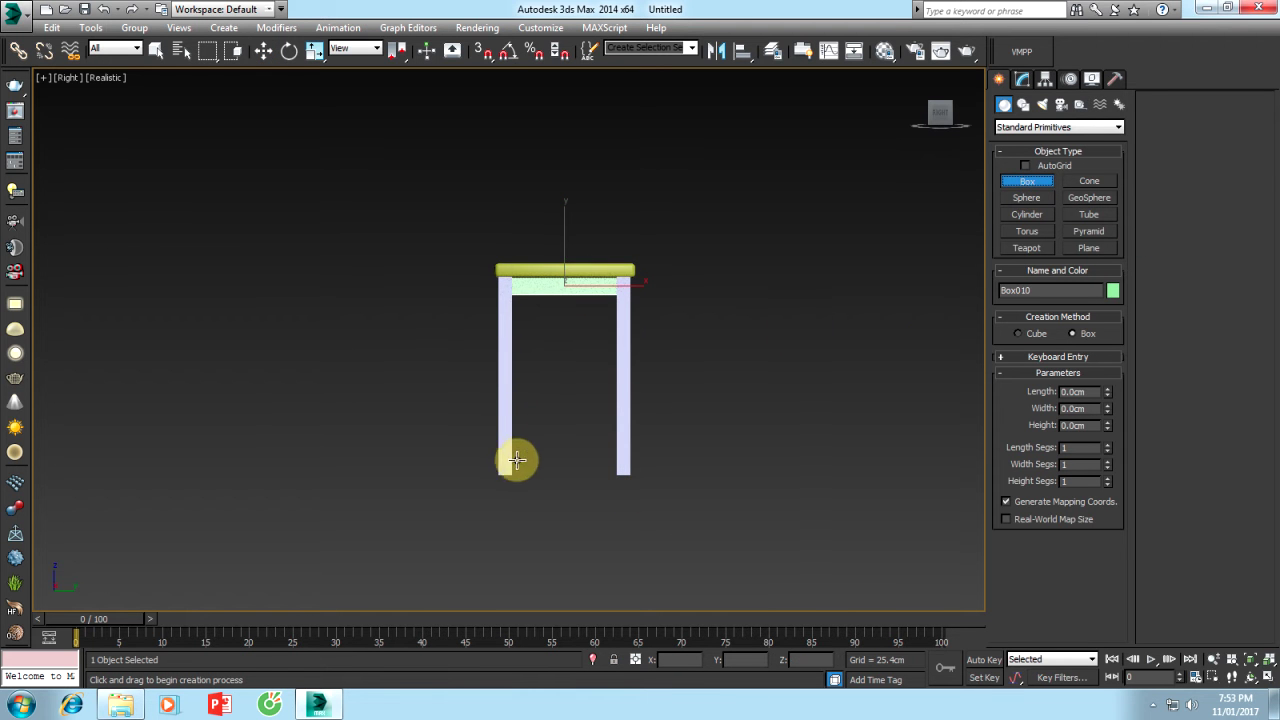
pyautogui.moveTo(506, 457); pyautogui.dragTo(622, 466)
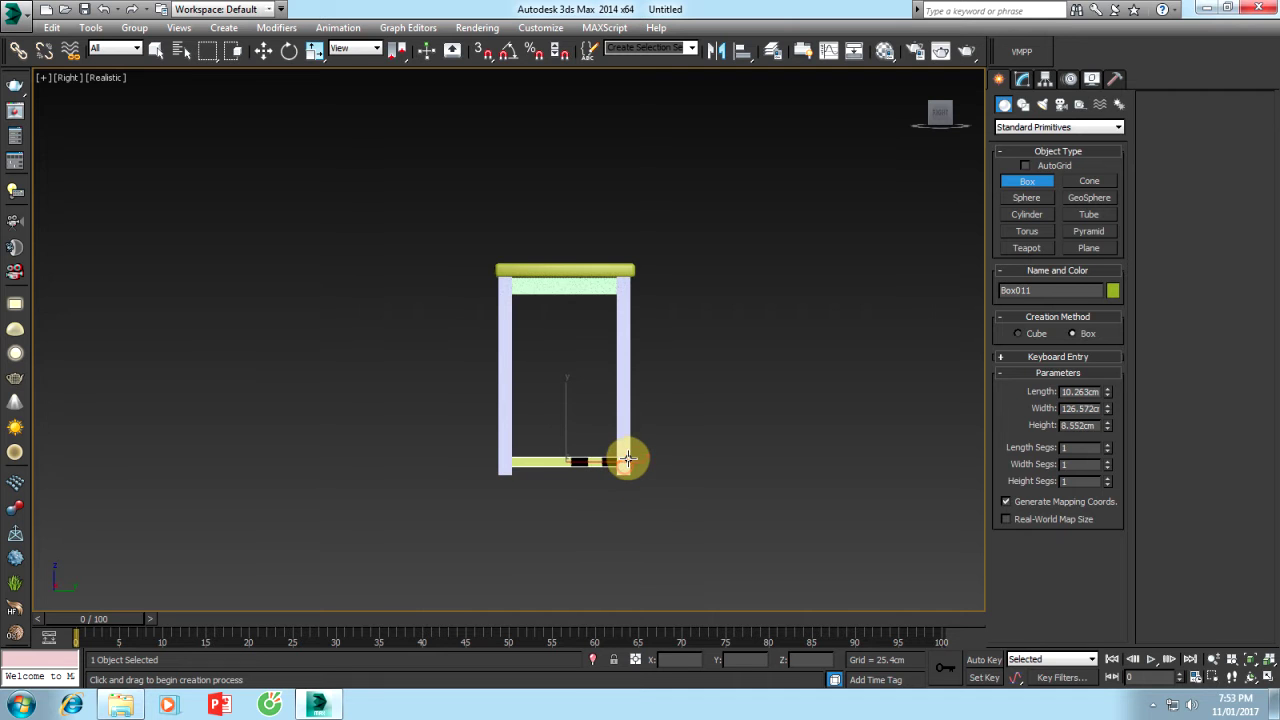
pyautogui.press('w')
pyautogui.keyDown('alt'); pyautogui.moveTo(671, 490); pyautogui.dragTo(729, 511, button='middle'); pyautogui.keyUp('alt')
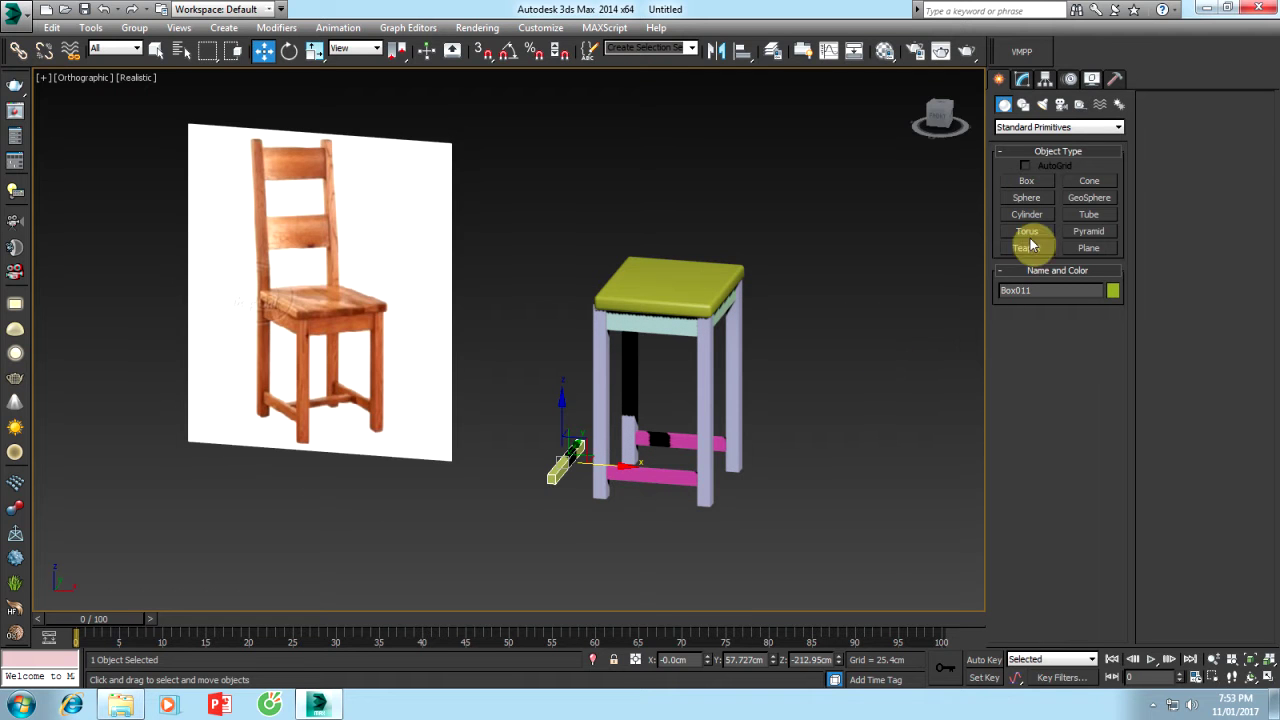
# Centre Box011 on pink rail Box003 in X and Z, Center to Center
pyautogui.click(745, 51)
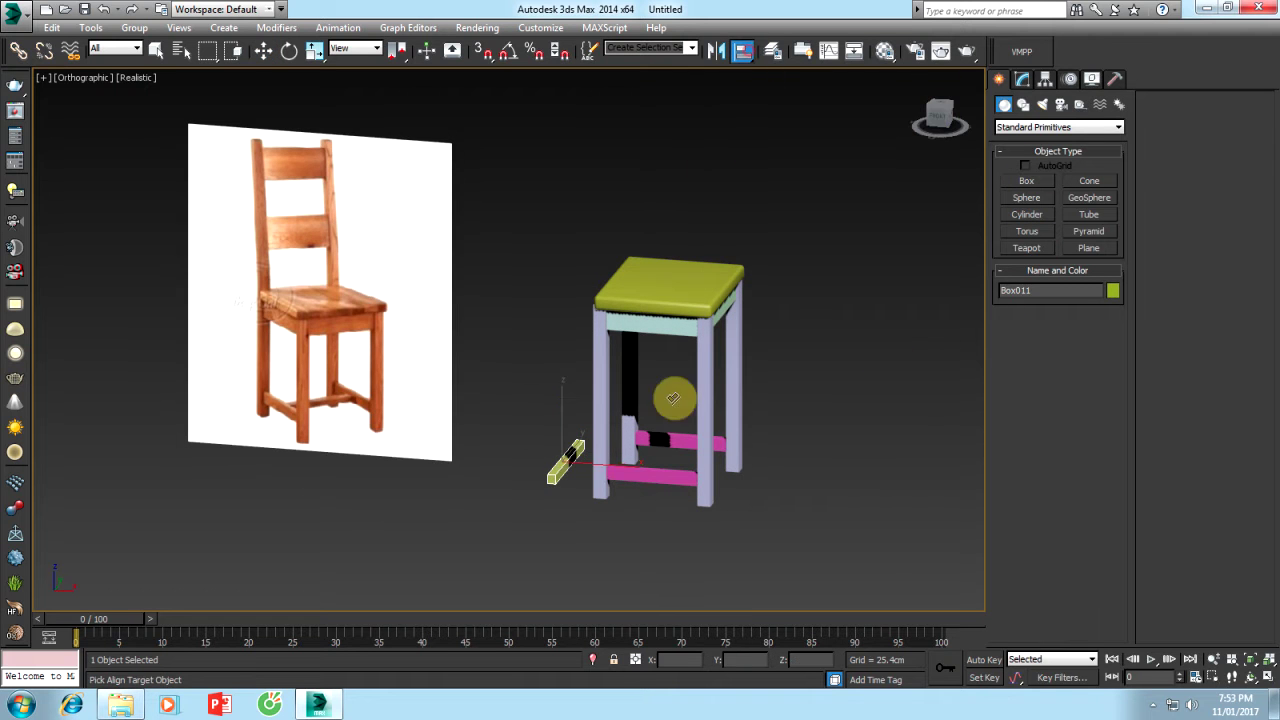
pyautogui.click(657, 468)
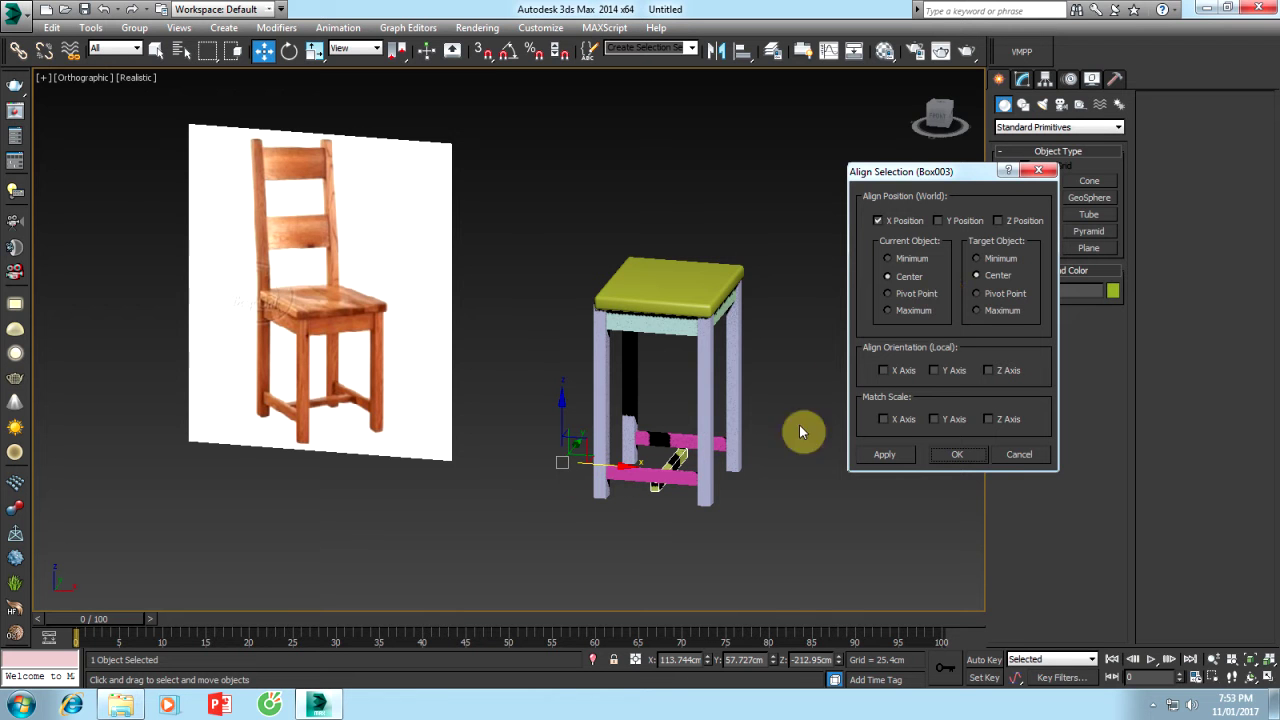
pyautogui.click(898, 456)
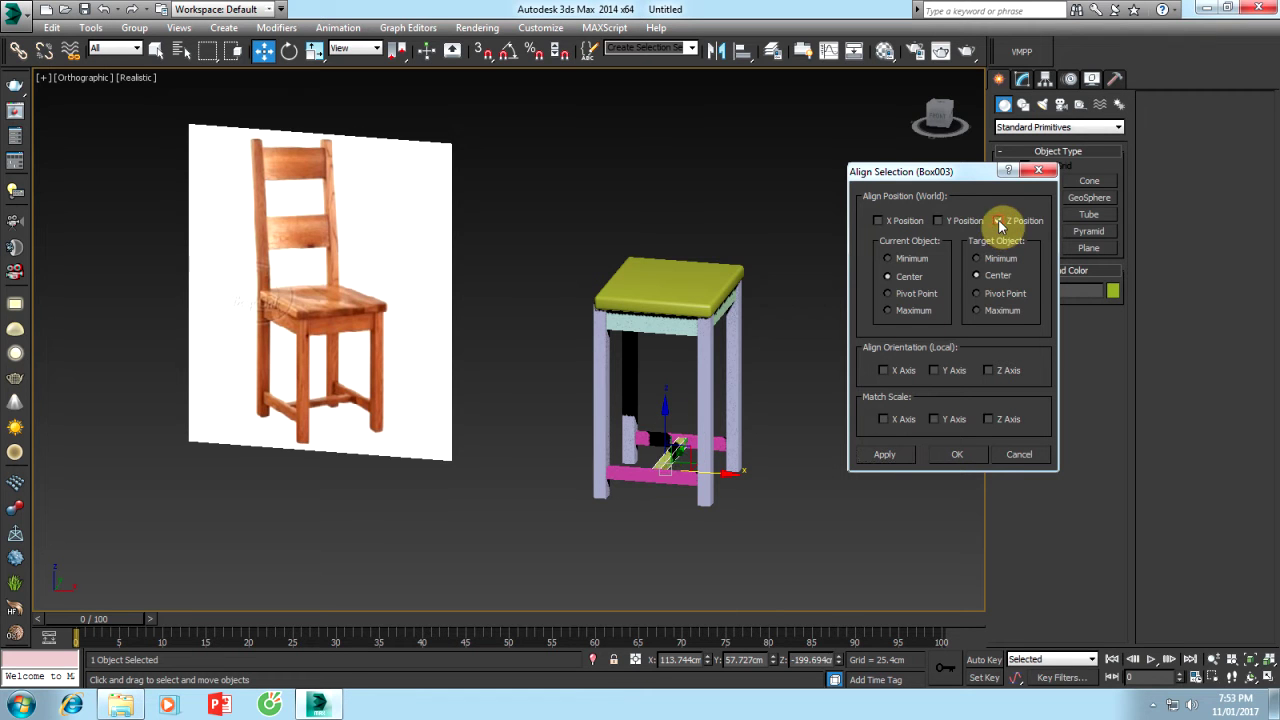
pyautogui.click(974, 458)
pyautogui.moveTo(770, 469)
pyautogui.keyDown('alt'); pyautogui.mouseDown(button='middle')
pyautogui.moveTo(589, 446)
pyautogui.moveTo(786, 452)
pyautogui.mouseUp(button='middle'); pyautogui.keyUp('alt')
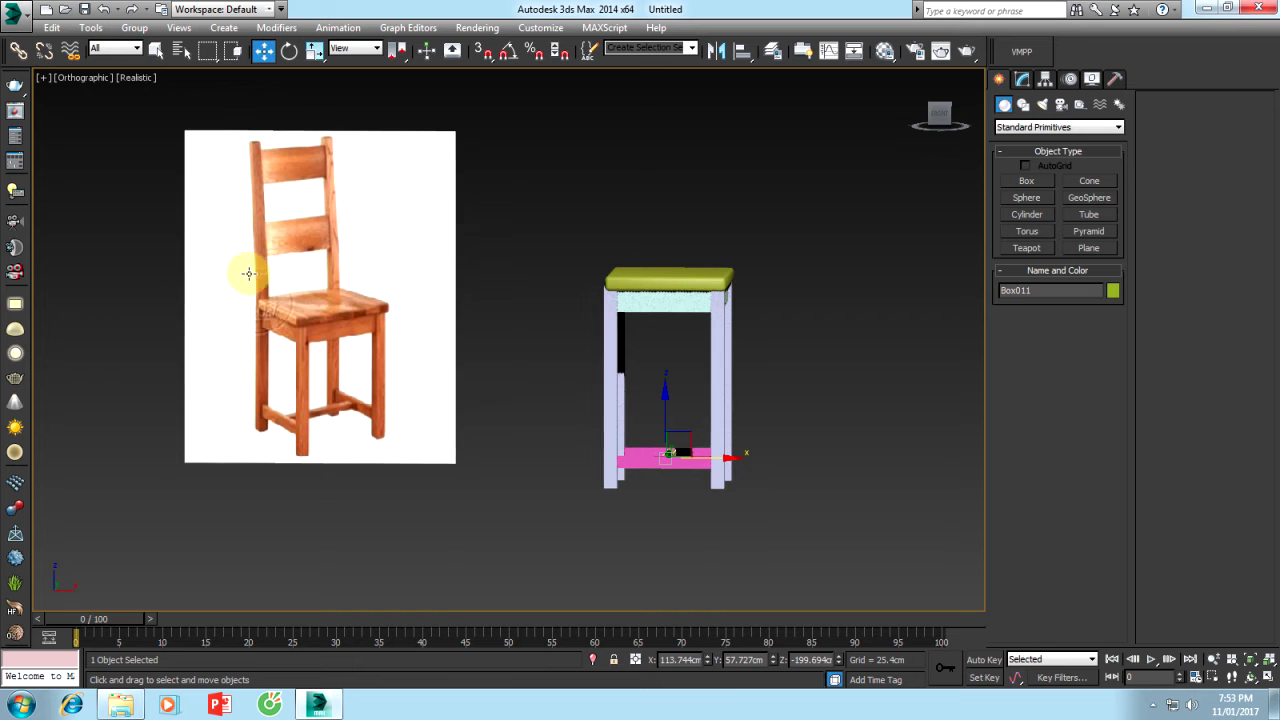
# Shift-drag an independent Copy of the left leg up above the seat
pyautogui.press('f')
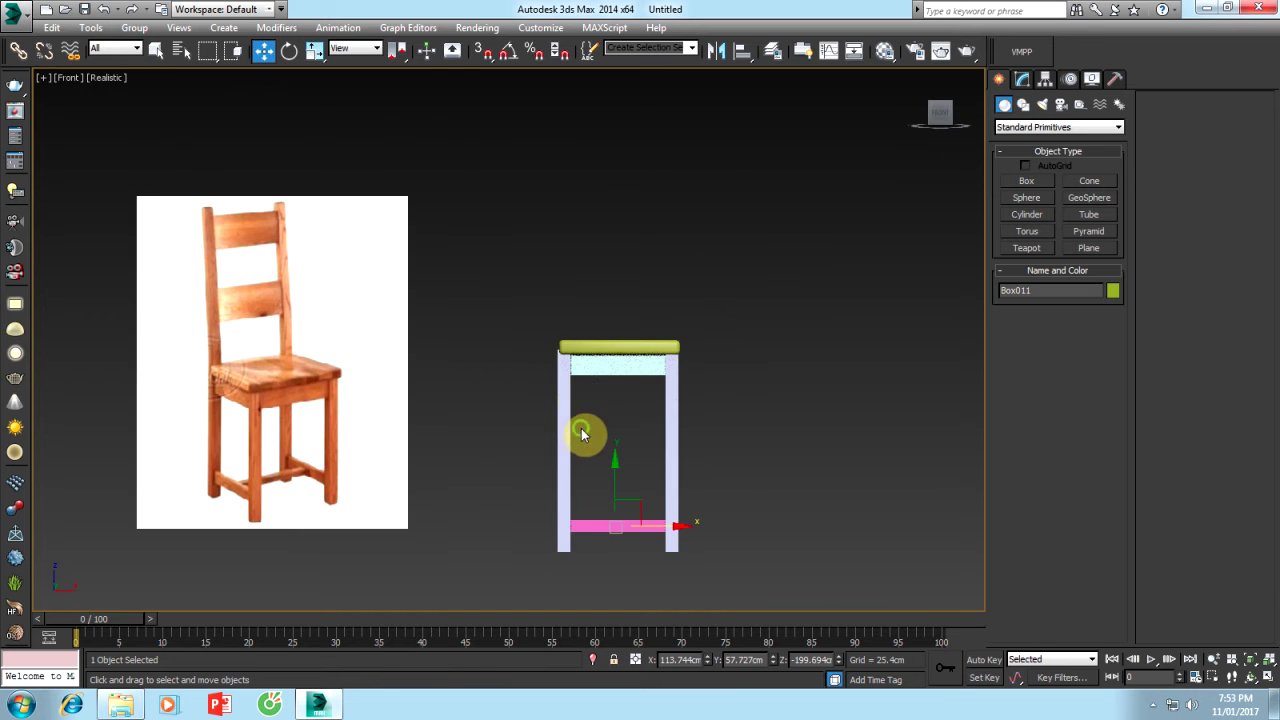
pyautogui.moveTo(586, 434); pyautogui.dragTo(594, 343, button='middle')
pyautogui.click(1032, 186)
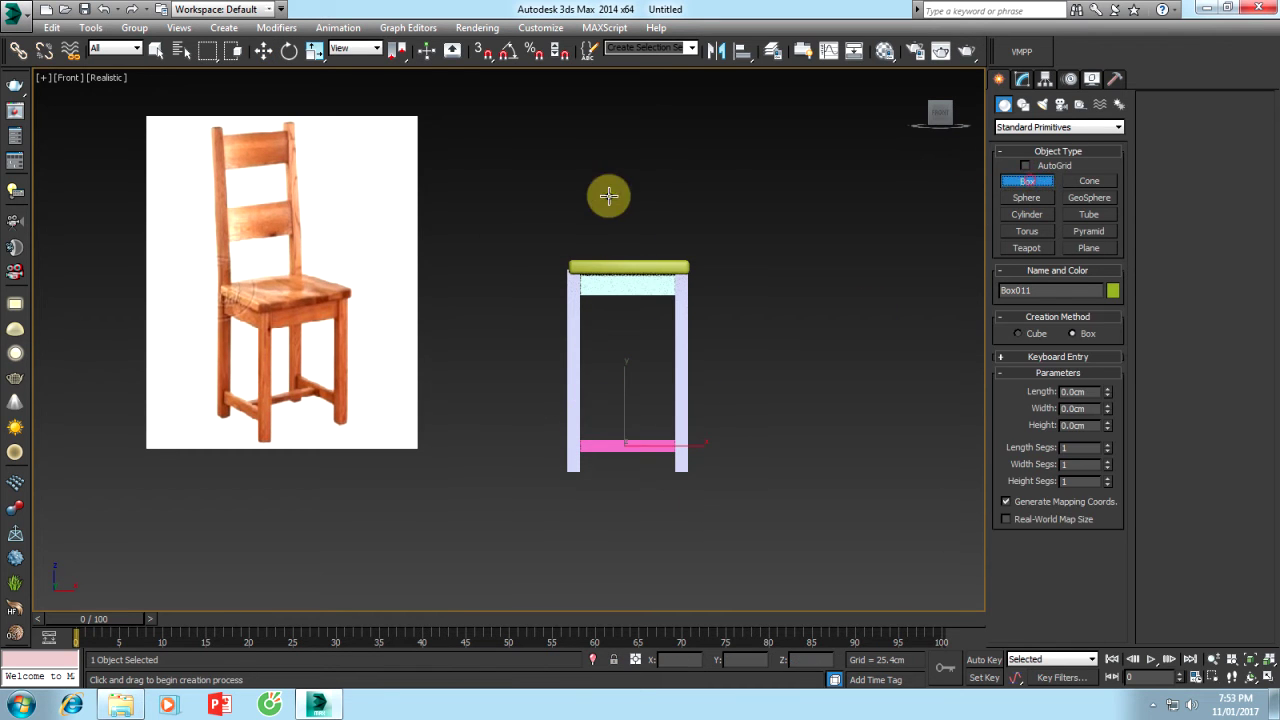
pyautogui.scroll(-2, 600, 200)
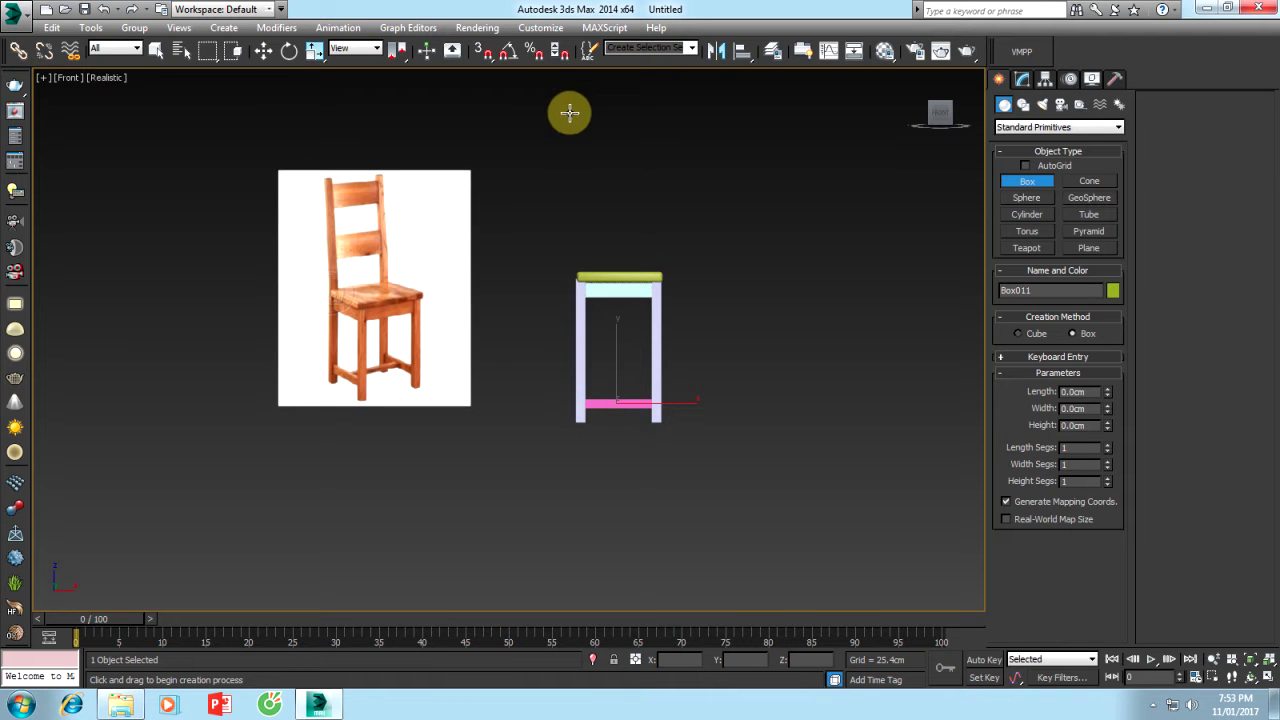
pyautogui.press('w')
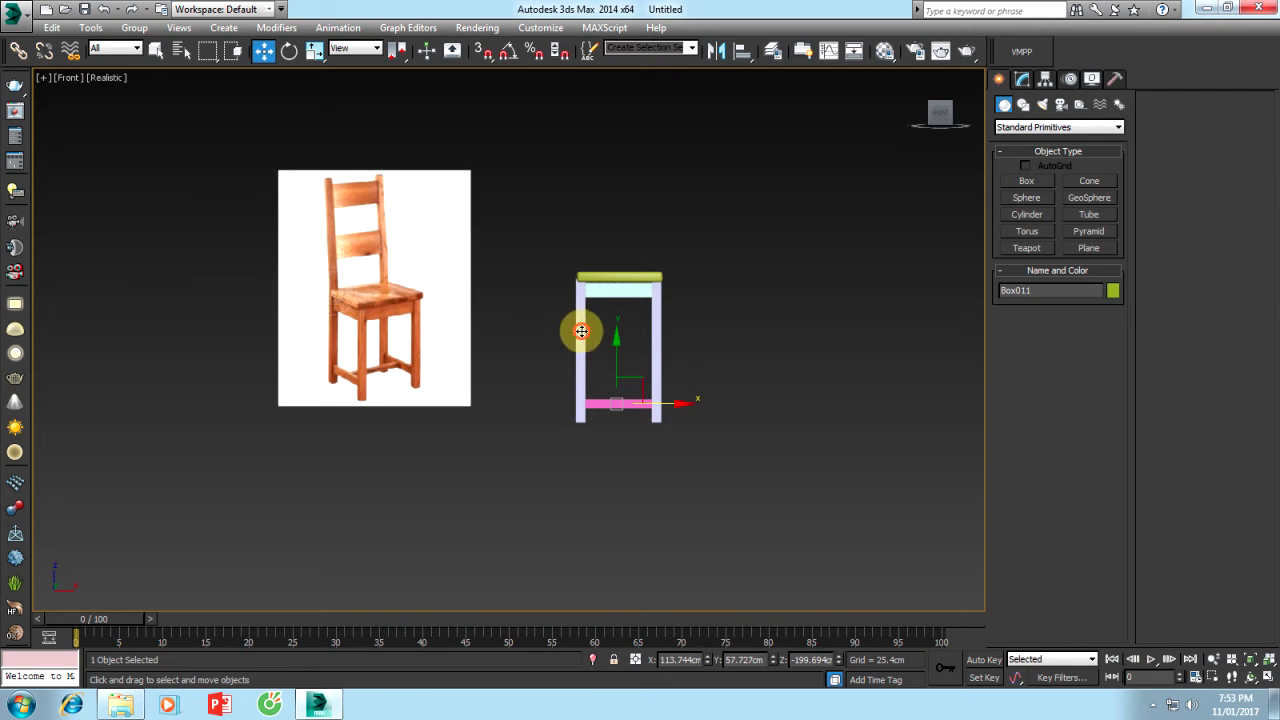
pyautogui.click(581, 331)
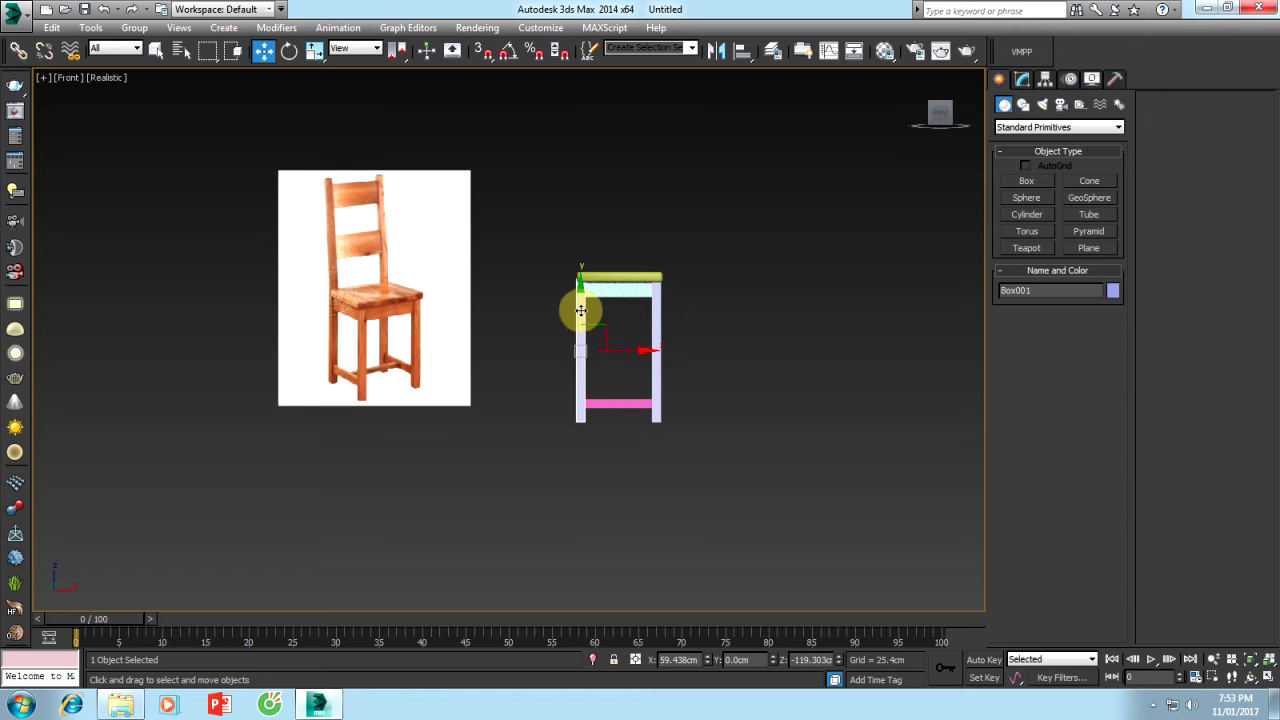
pyautogui.keyDown('shift'); pyautogui.moveTo(581, 311); pyautogui.dragTo(594, 174); pyautogui.keyUp('shift')
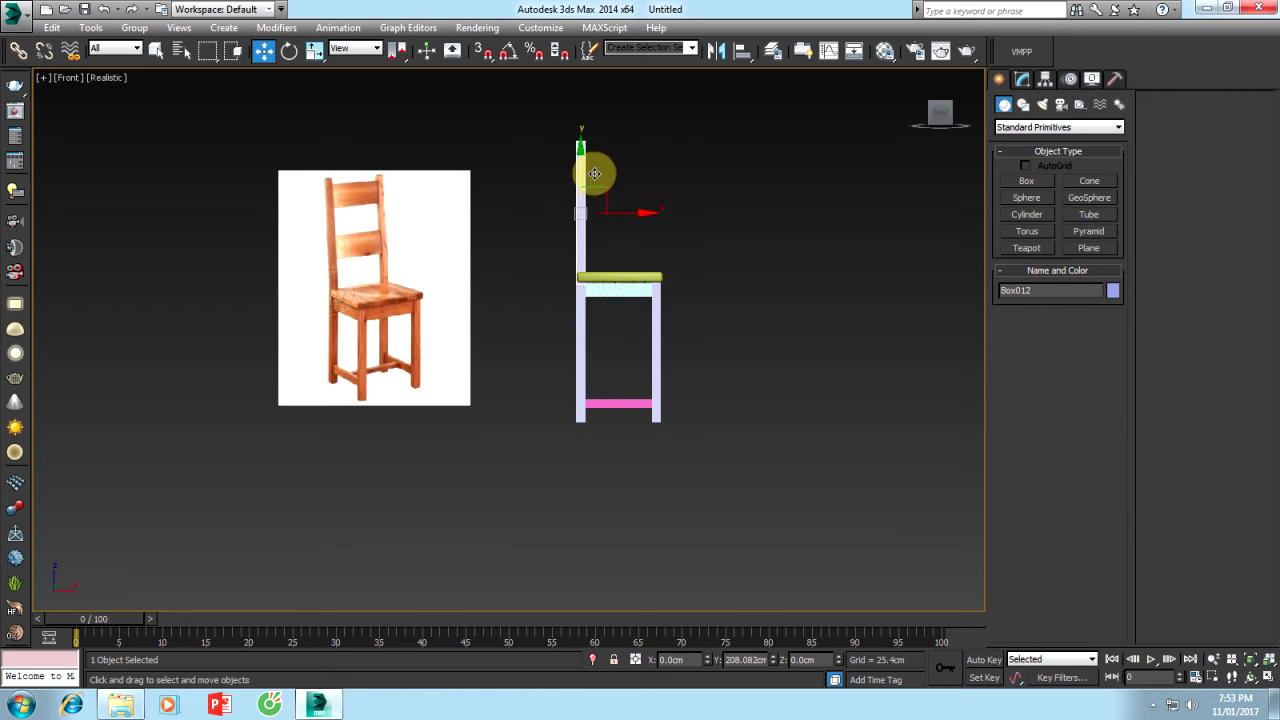
pyautogui.keyDown('shift'); pyautogui.moveTo(596, 173); pyautogui.dragTo(596, 174); pyautogui.keyUp('shift')
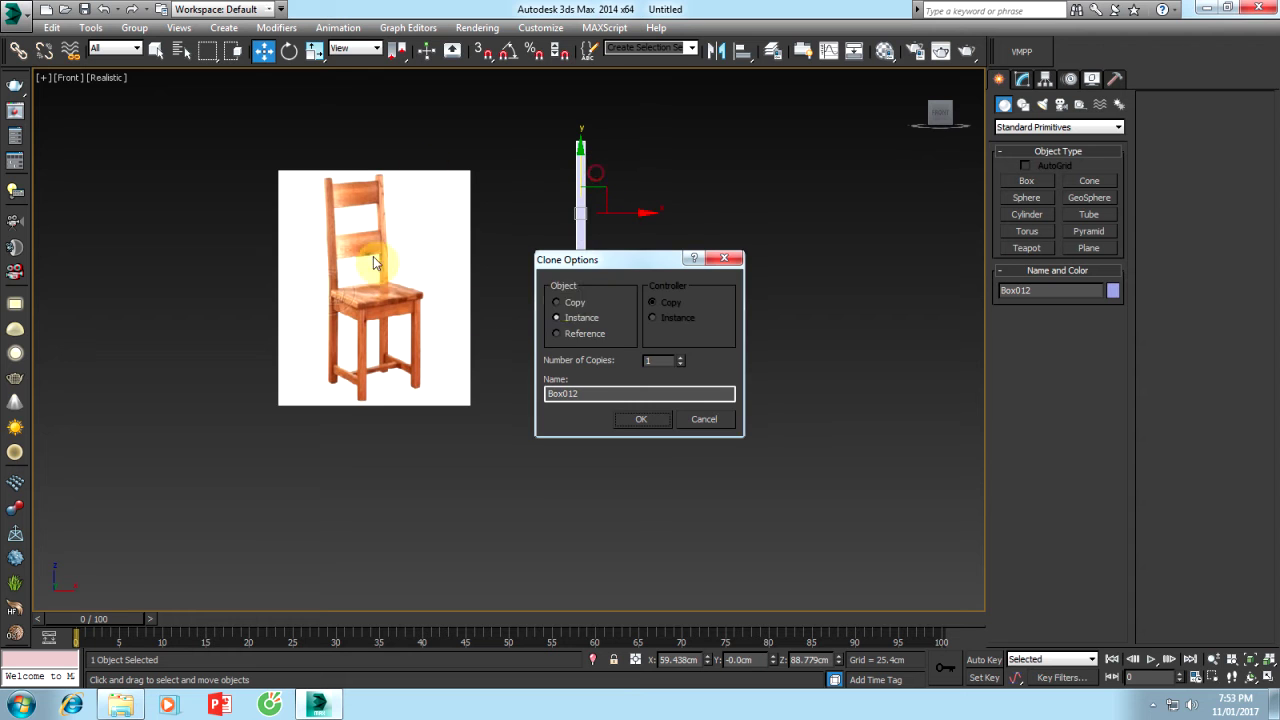
pyautogui.click(562, 304)
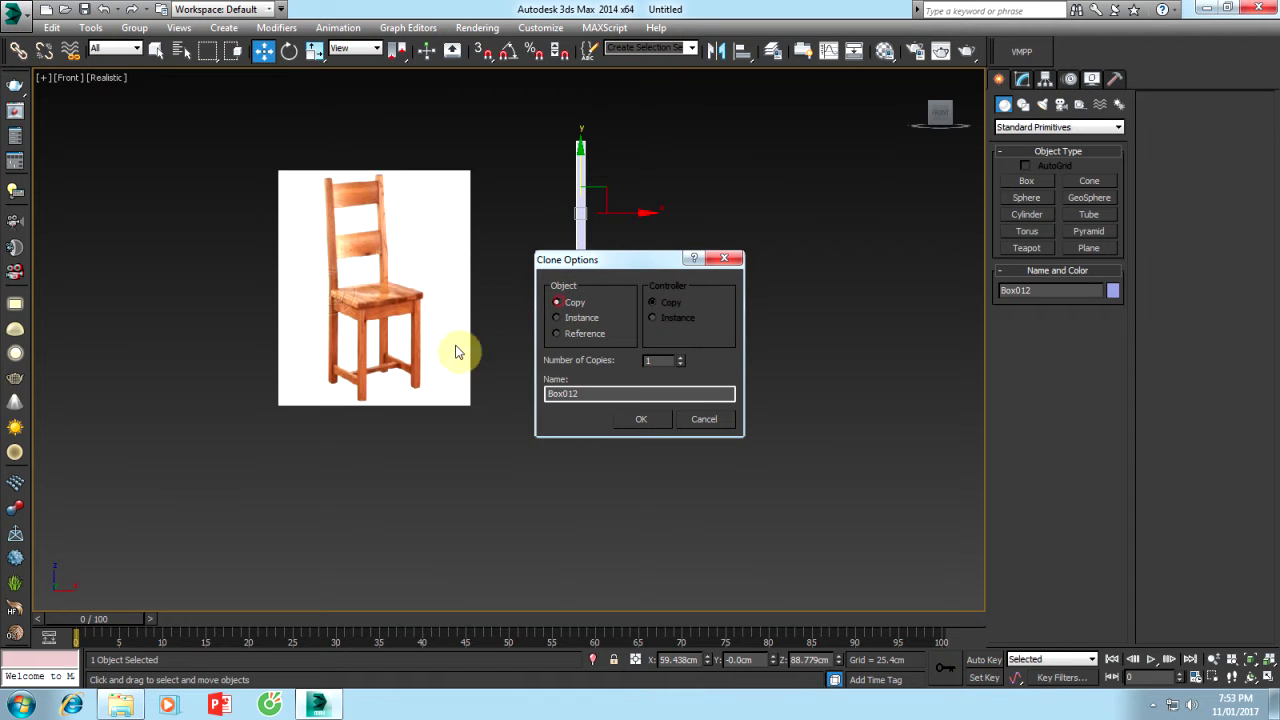
pyautogui.click(635, 420)
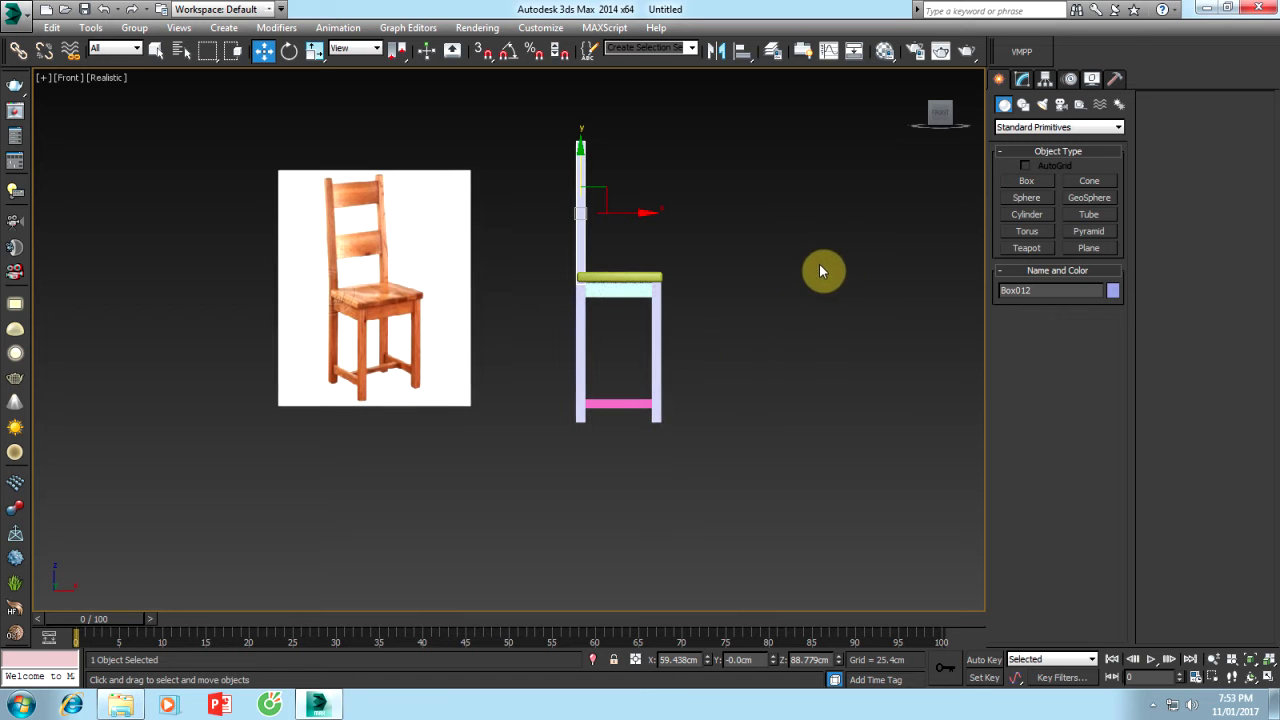
# Lengthen the copied post to 359.175 cm
pyautogui.moveTo(733, 262)
pyautogui.keyDown('alt'); pyautogui.mouseDown(button='middle')
pyautogui.moveTo(586, 266)
pyautogui.moveTo(682, 265)
pyautogui.mouseUp(button='middle'); pyautogui.keyUp('alt')
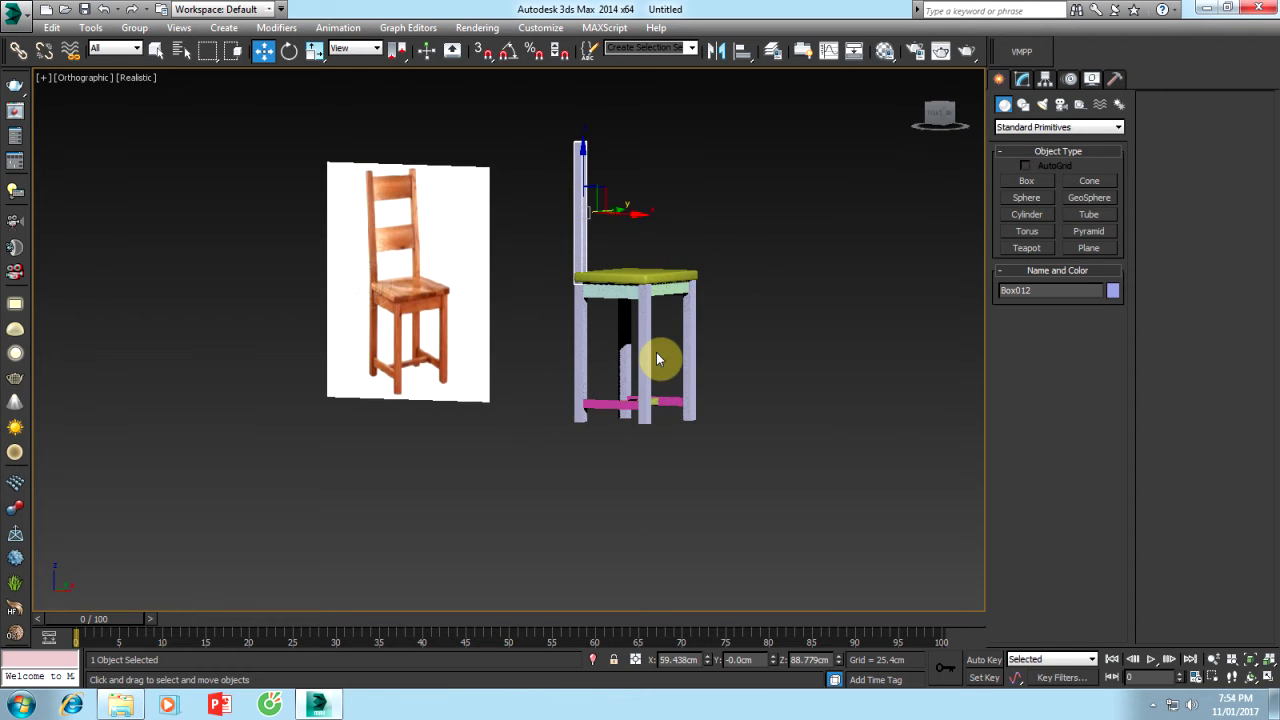
pyautogui.press('f')
pyautogui.click(1021, 80)
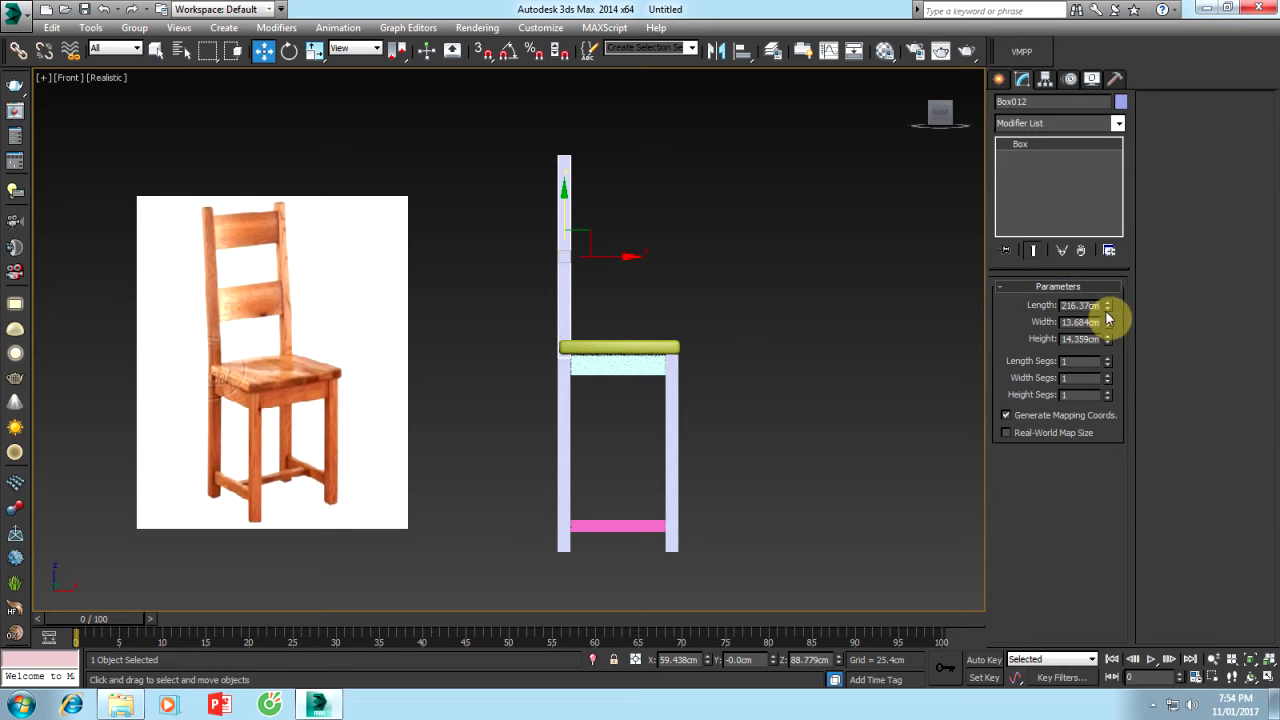
pyautogui.moveTo(1107, 312); pyautogui.dragTo(1107, 285)
pyautogui.moveTo(1108, 265); pyautogui.dragTo(1109, 251)
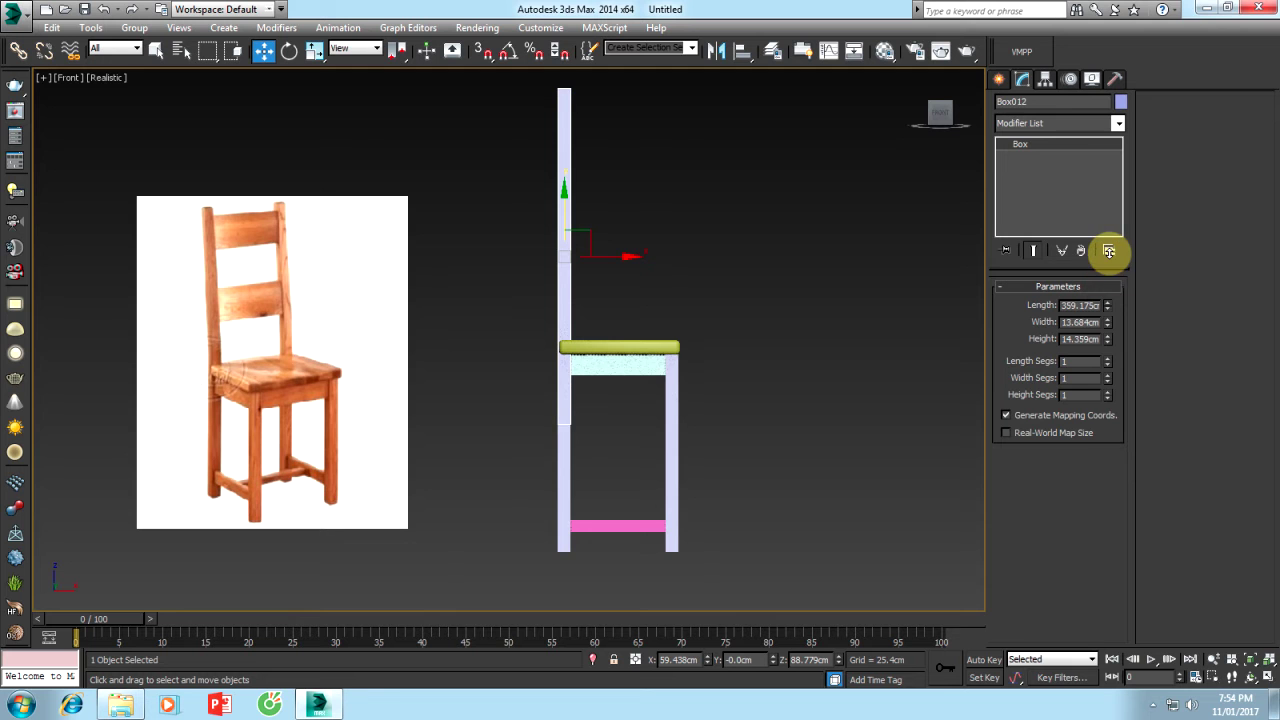
pyautogui.moveTo(797, 260); pyautogui.dragTo(743, 268, button='middle')
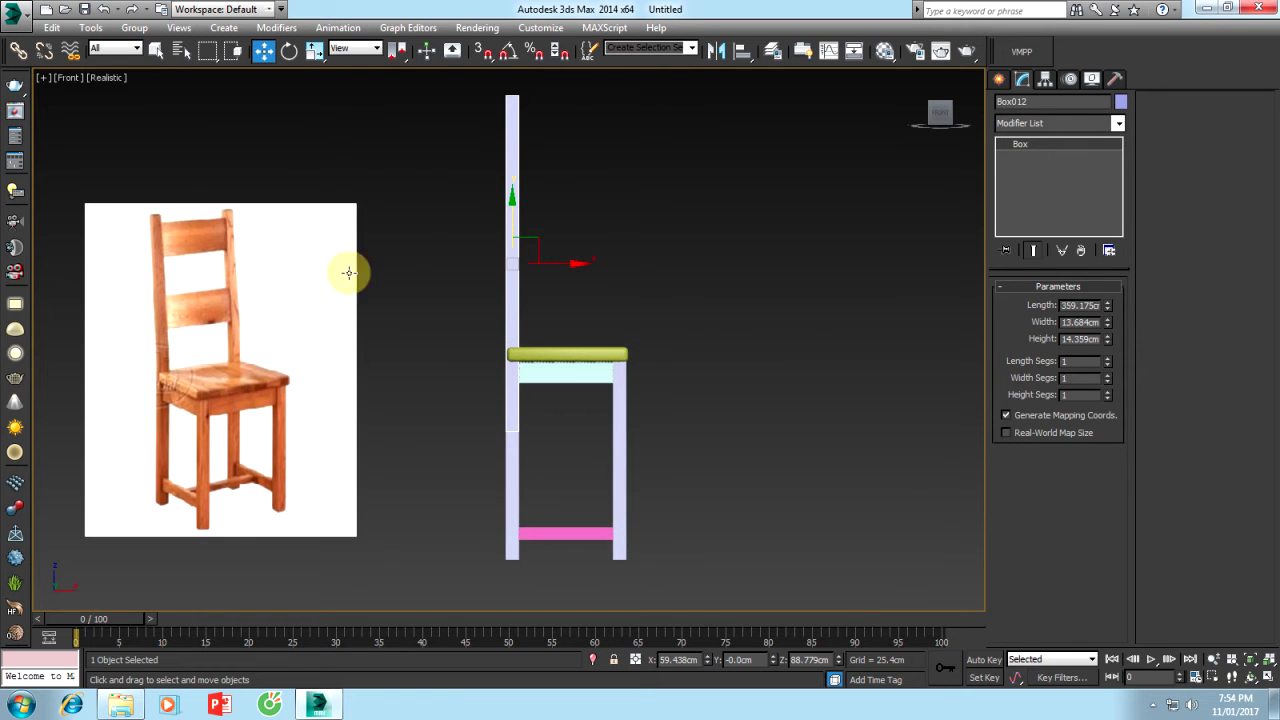
# Tilt the back post backward by about 4°
pyautogui.click(289, 50)
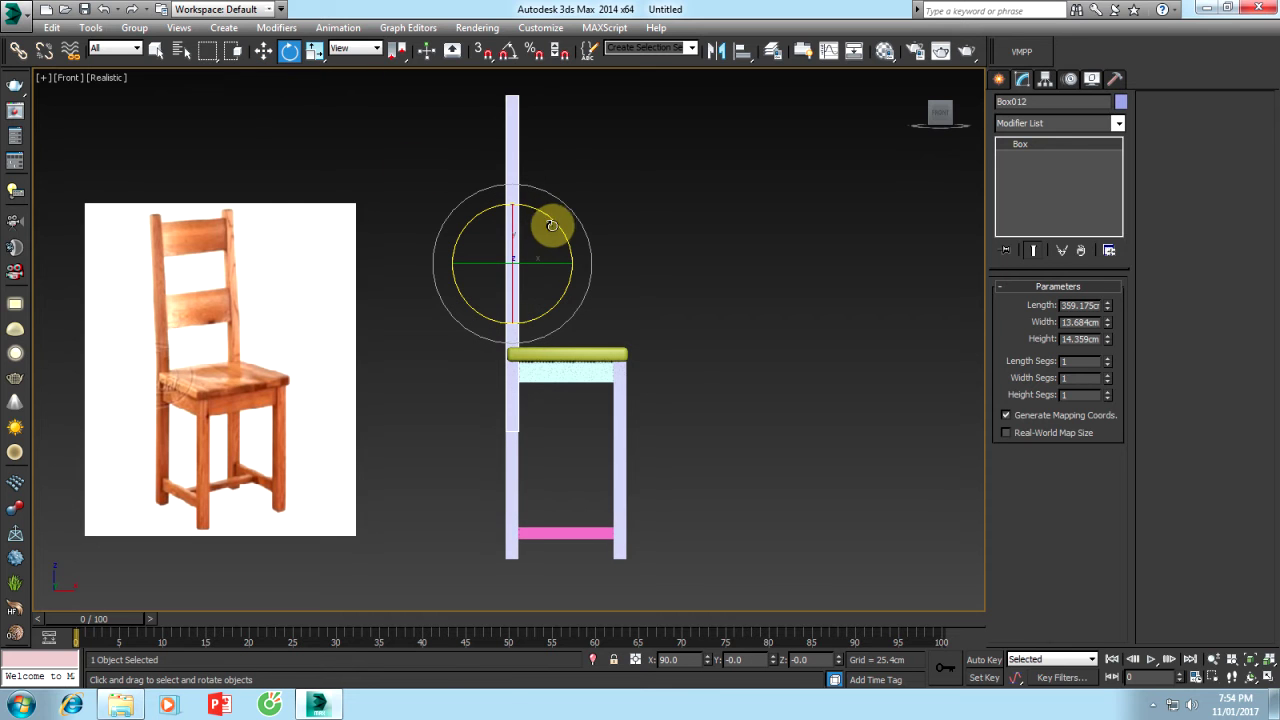
pyautogui.moveTo(551, 222); pyautogui.dragTo(552, 222)
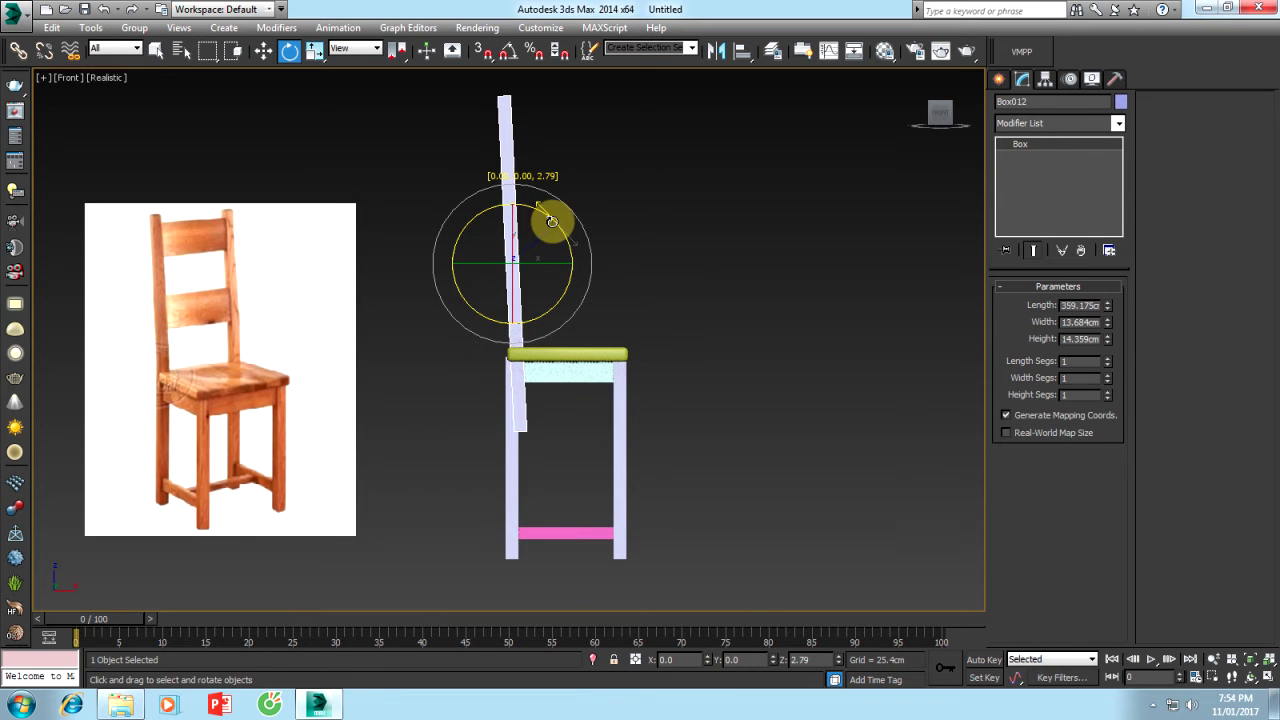
pyautogui.click(640, 232)
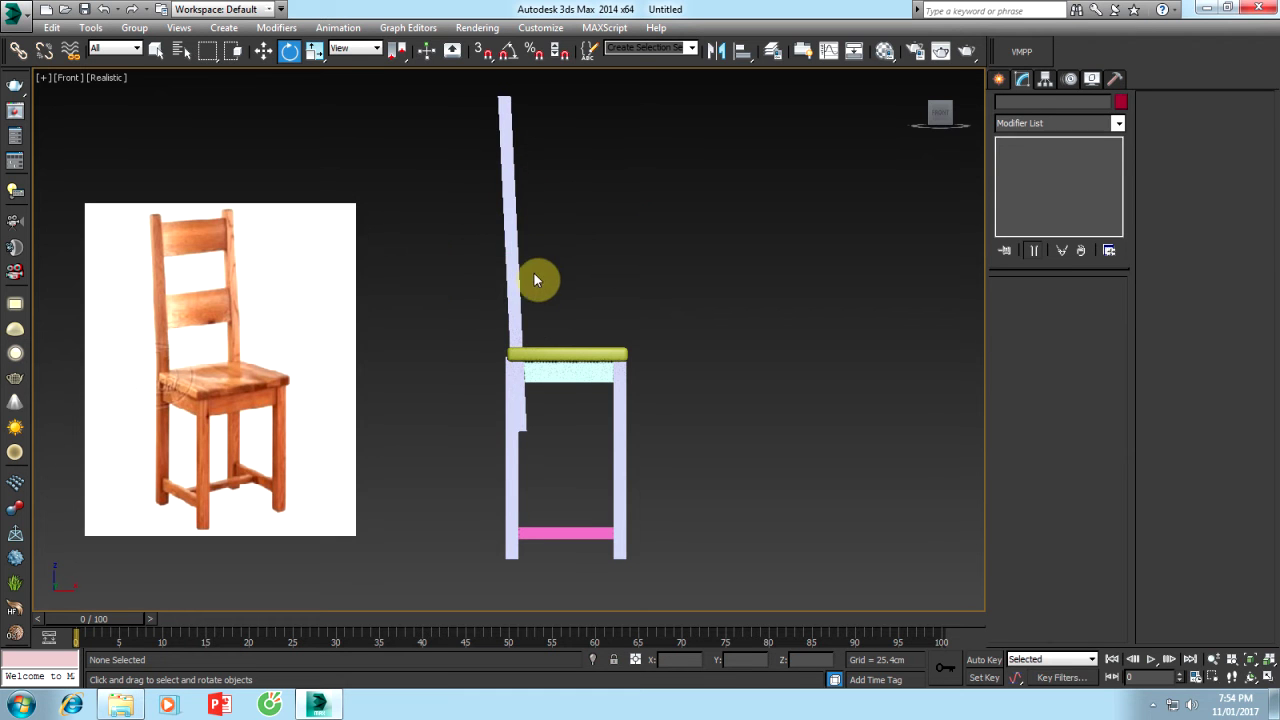
pyautogui.click(515, 271)
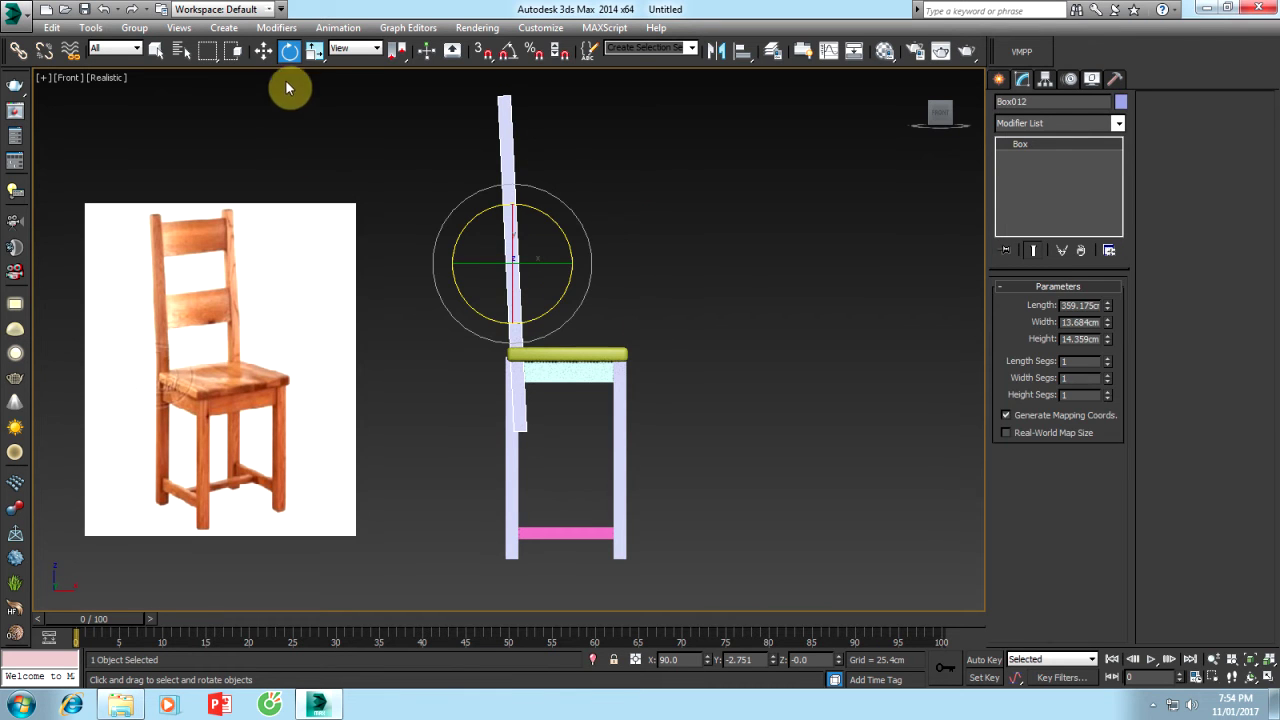
pyautogui.click(265, 57)
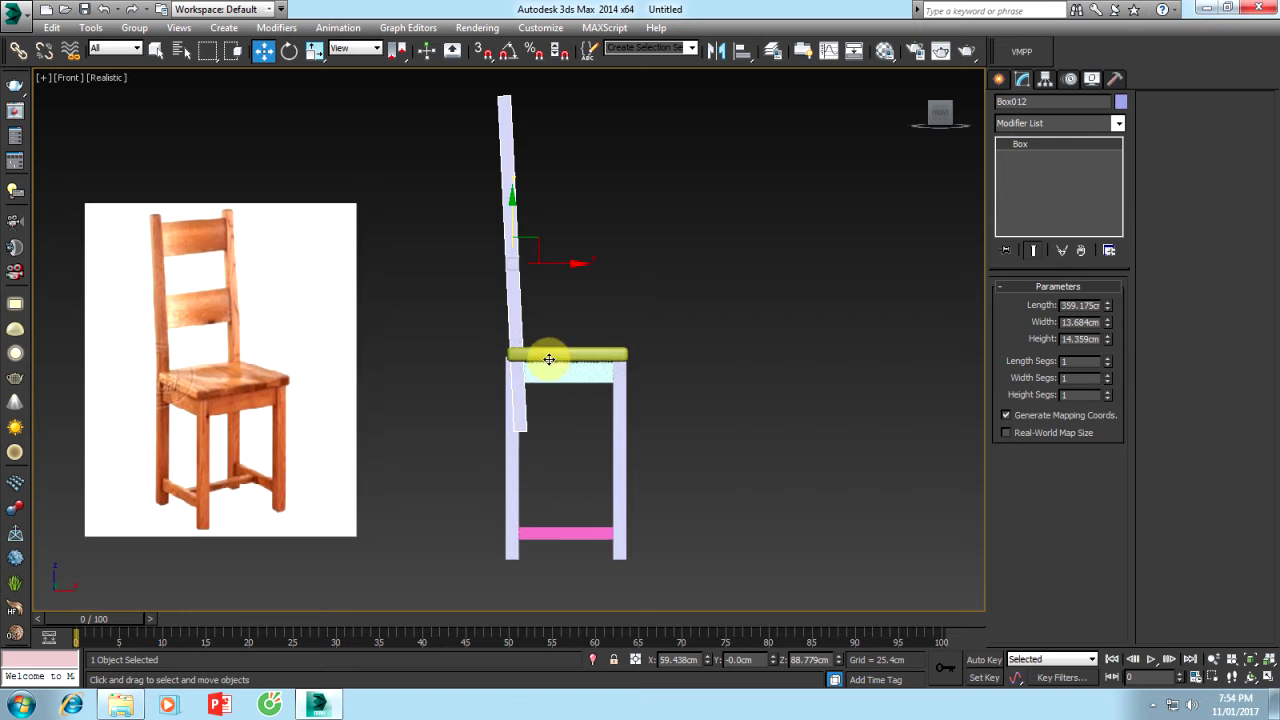
# Shorten back post Box012 to 276.565 cm and lower it onto the seat's left end
pyautogui.moveTo(512, 229); pyautogui.dragTo(505, 167)
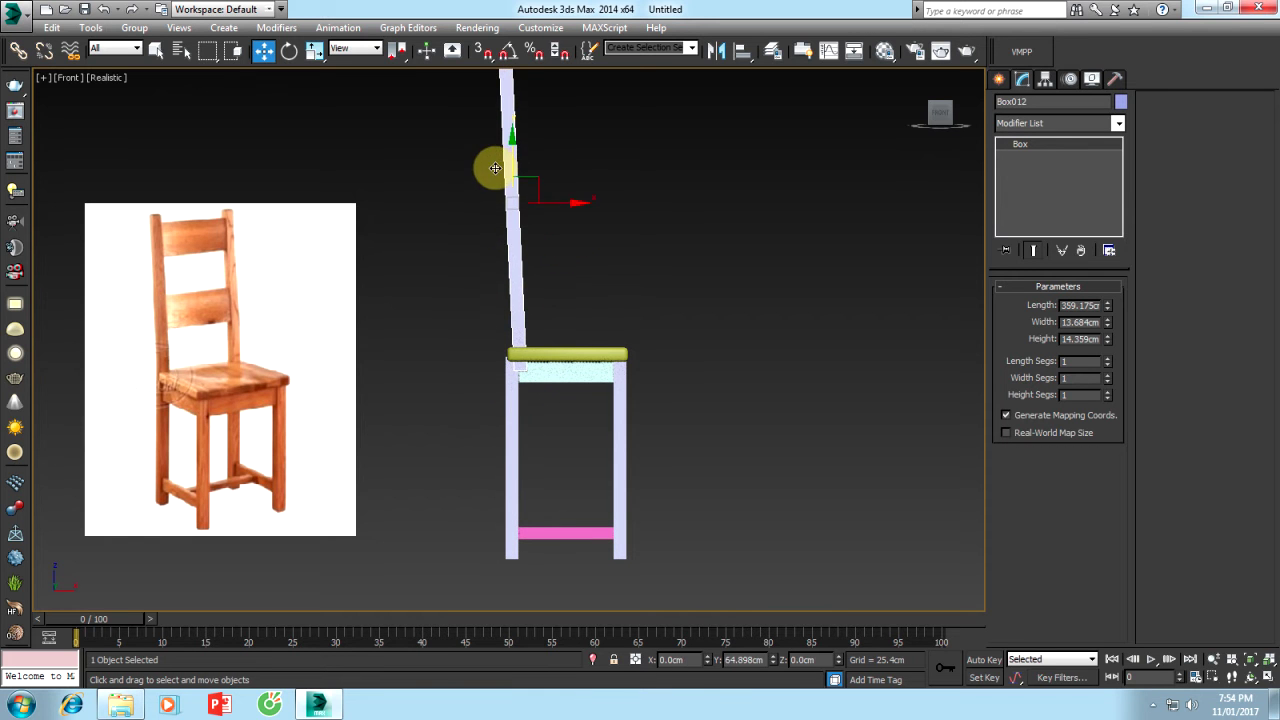
pyautogui.moveTo(562, 202); pyautogui.dragTo(553, 203)
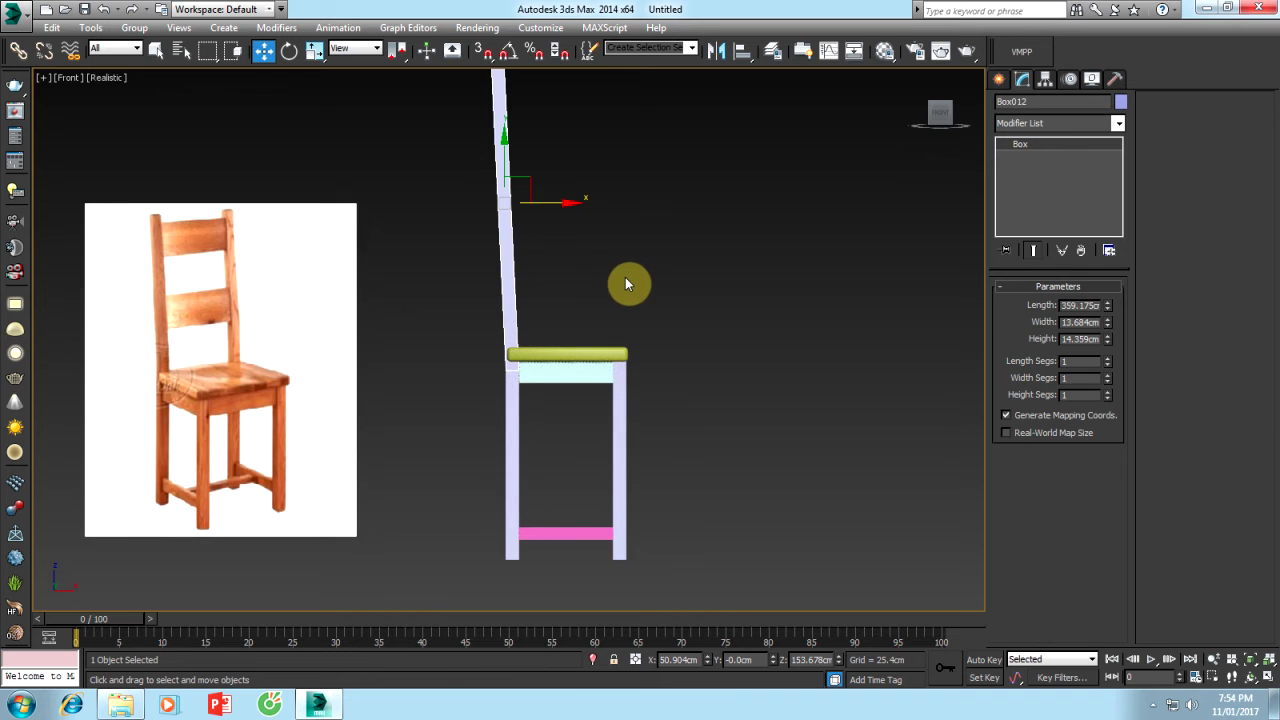
pyautogui.moveTo(625, 285); pyautogui.dragTo(600, 331, button='middle')
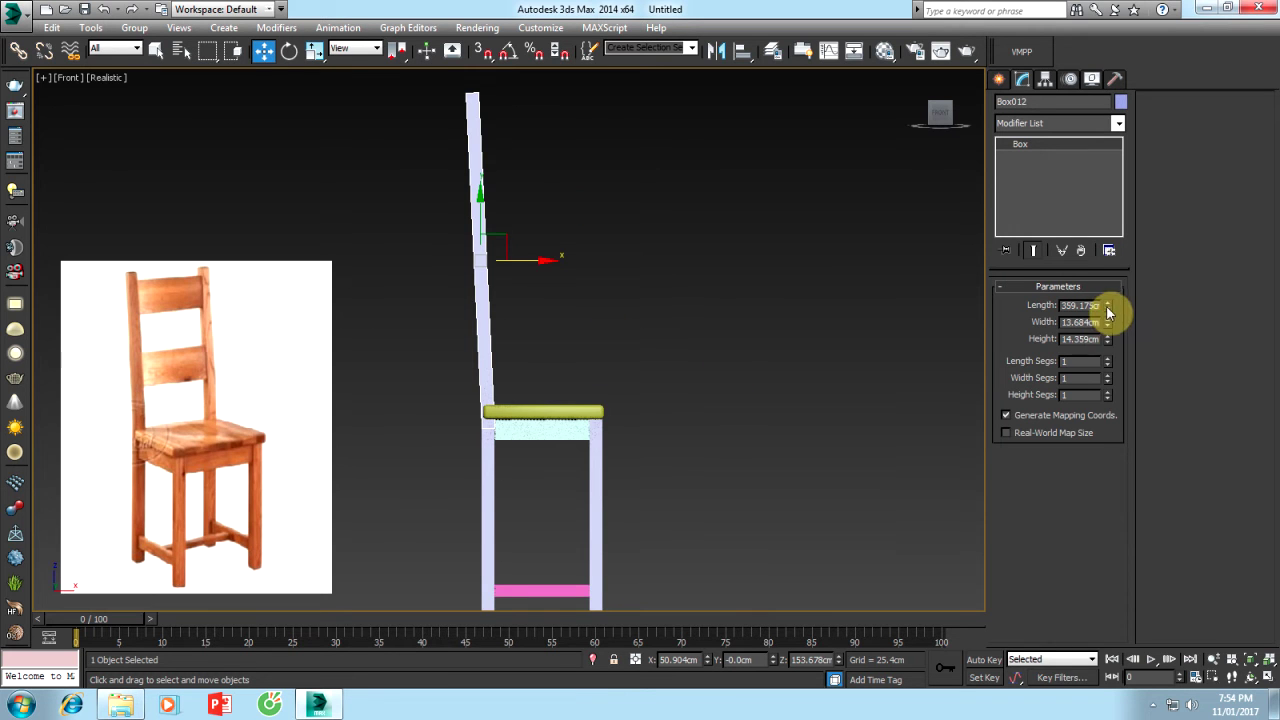
pyautogui.moveTo(1107, 312); pyautogui.dragTo(1107, 322)
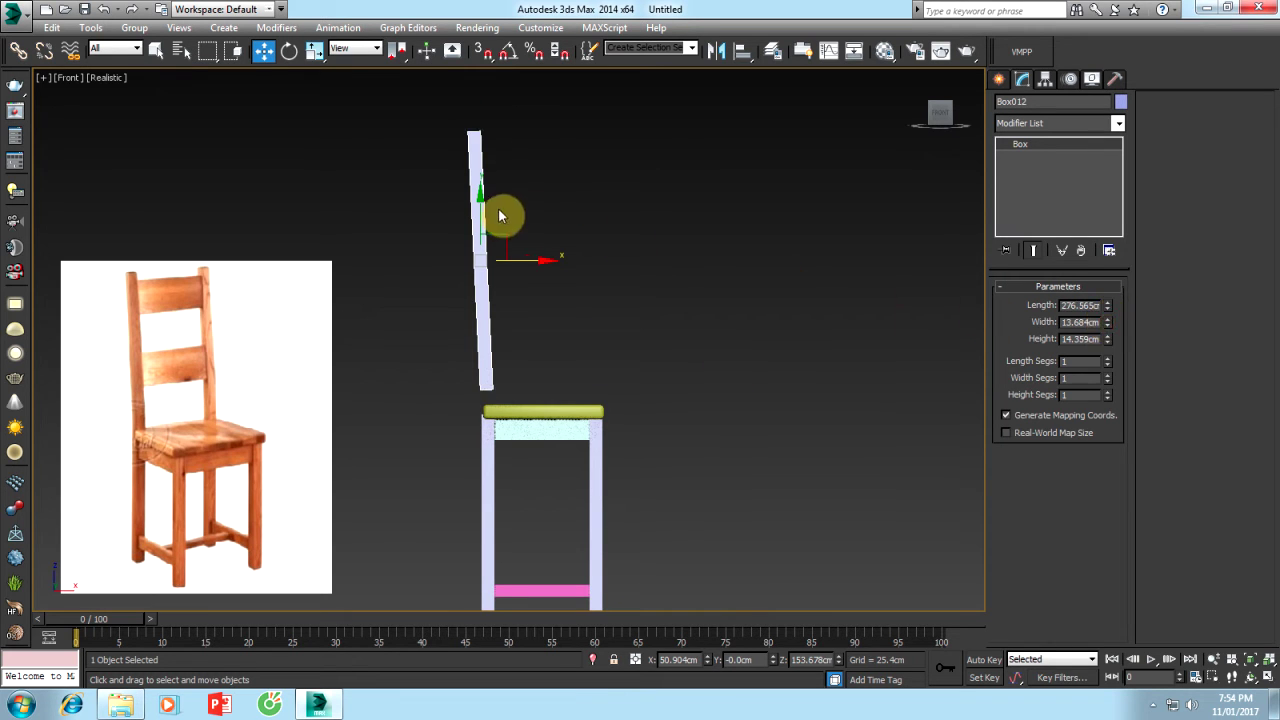
pyautogui.moveTo(480, 201); pyautogui.dragTo(482, 236)
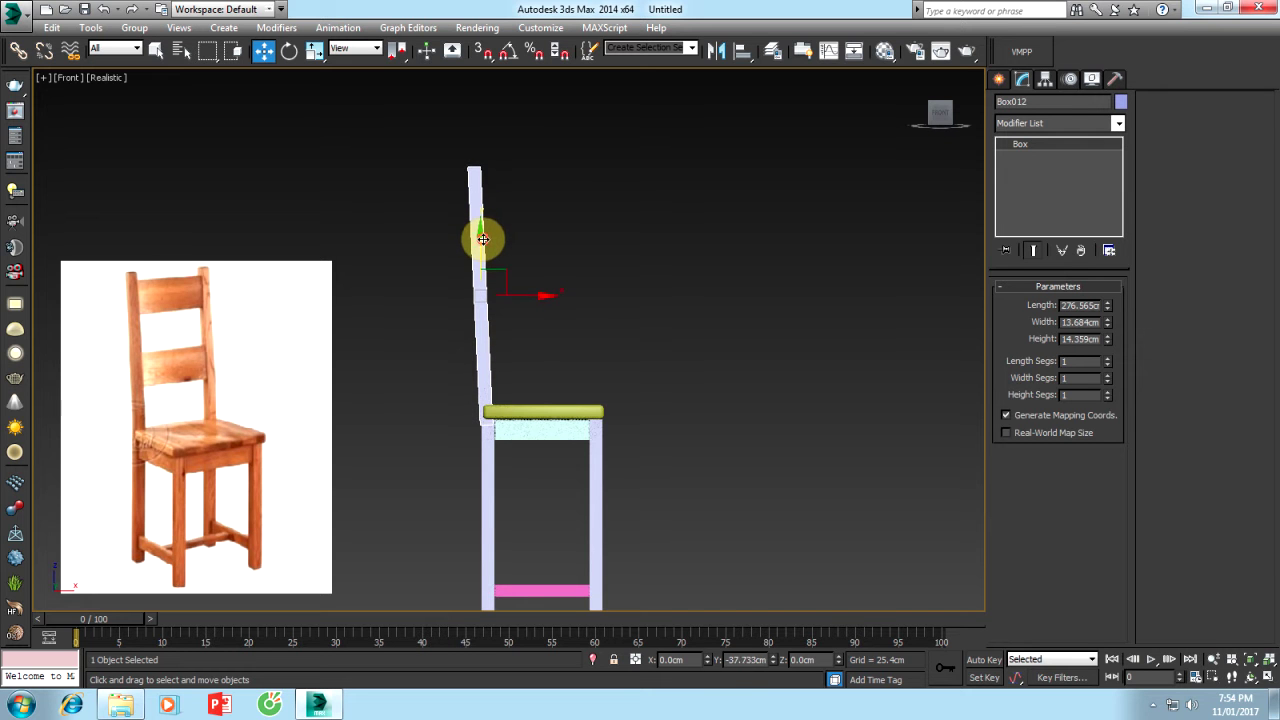
pyautogui.moveTo(523, 291); pyautogui.dragTo(526, 292)
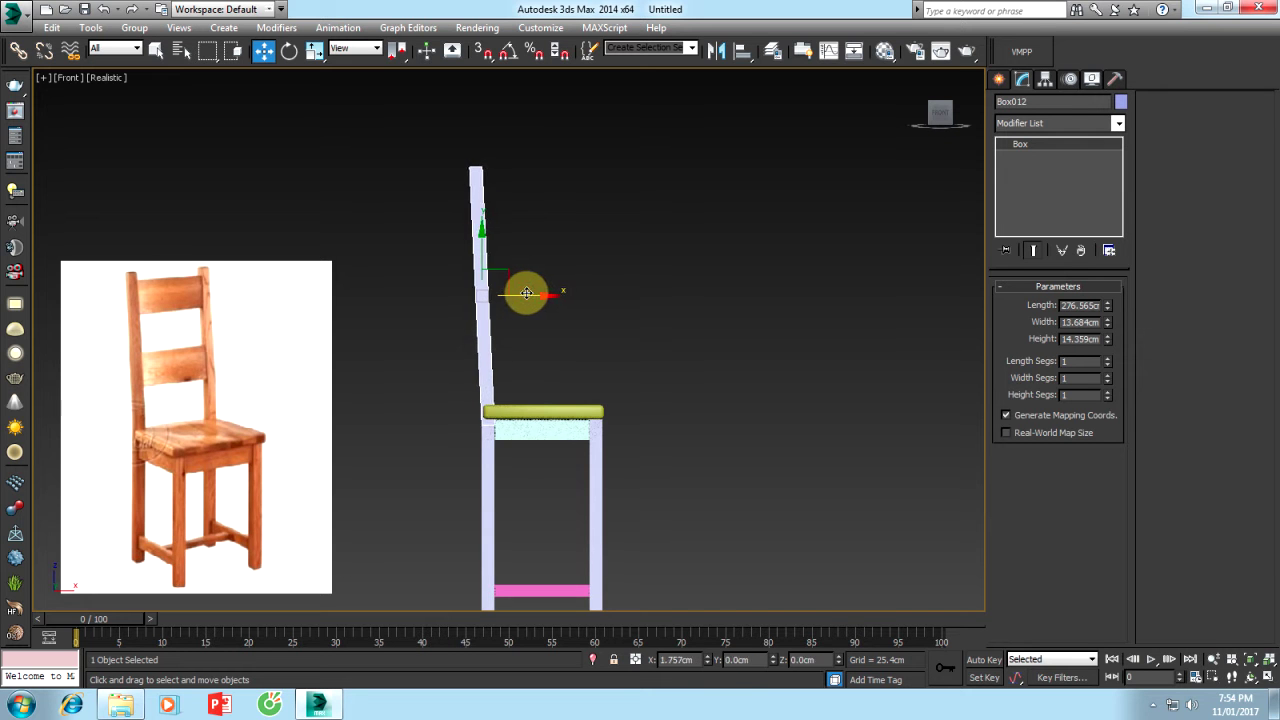
pyautogui.click(689, 372)
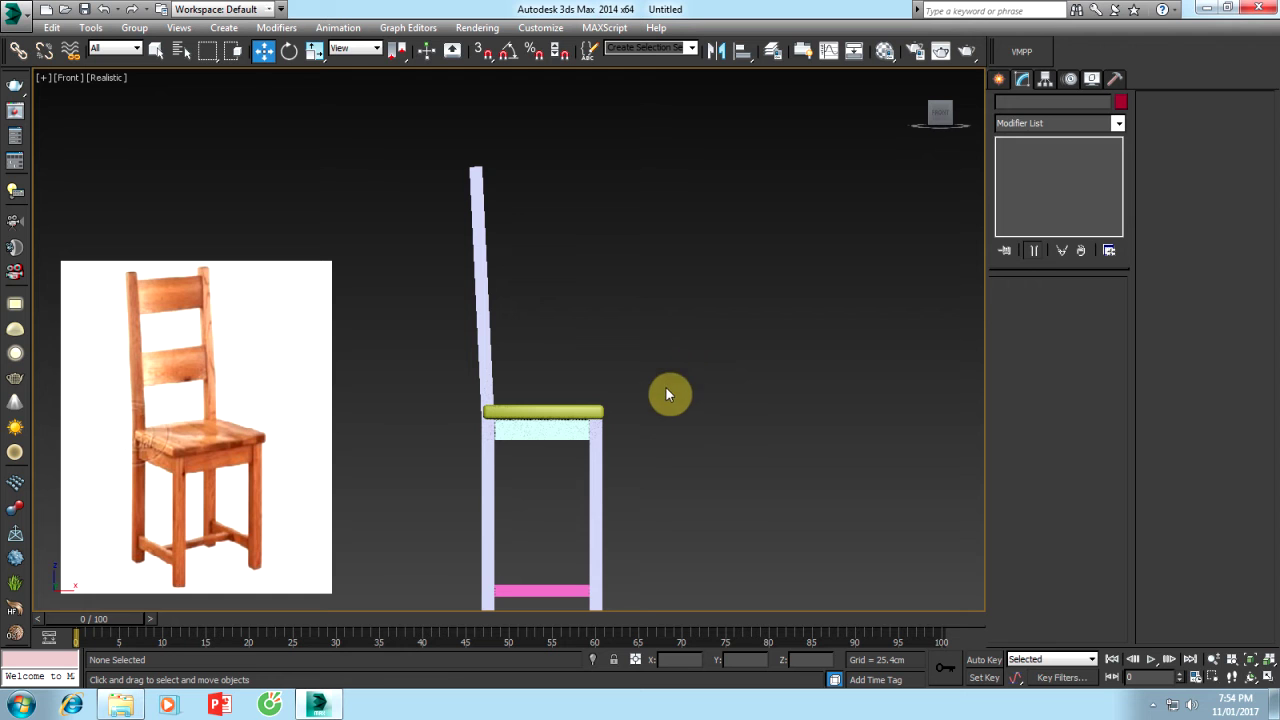
pyautogui.click(597, 430)
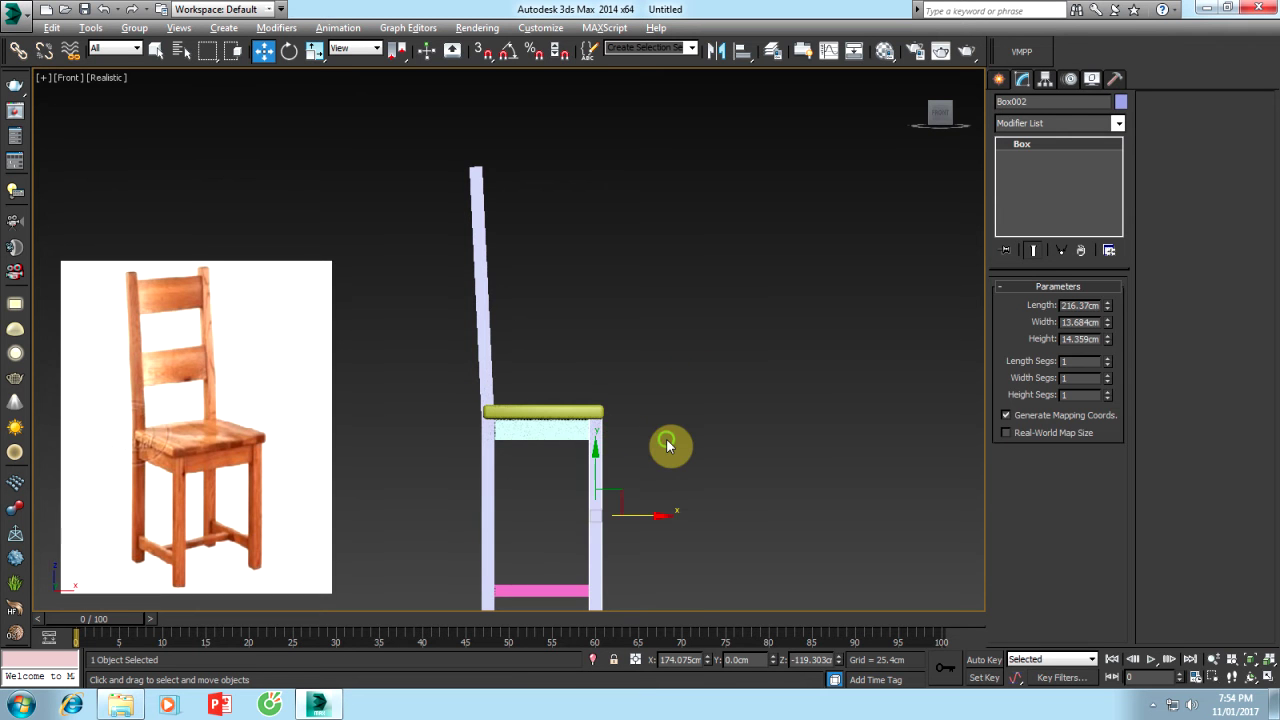
pyautogui.moveTo(668, 445)
pyautogui.keyDown('alt'); pyautogui.mouseDown(button='middle')
pyautogui.moveTo(552, 448)
pyautogui.moveTo(646, 463)
pyautogui.mouseUp(button='middle'); pyautogui.keyUp('alt')
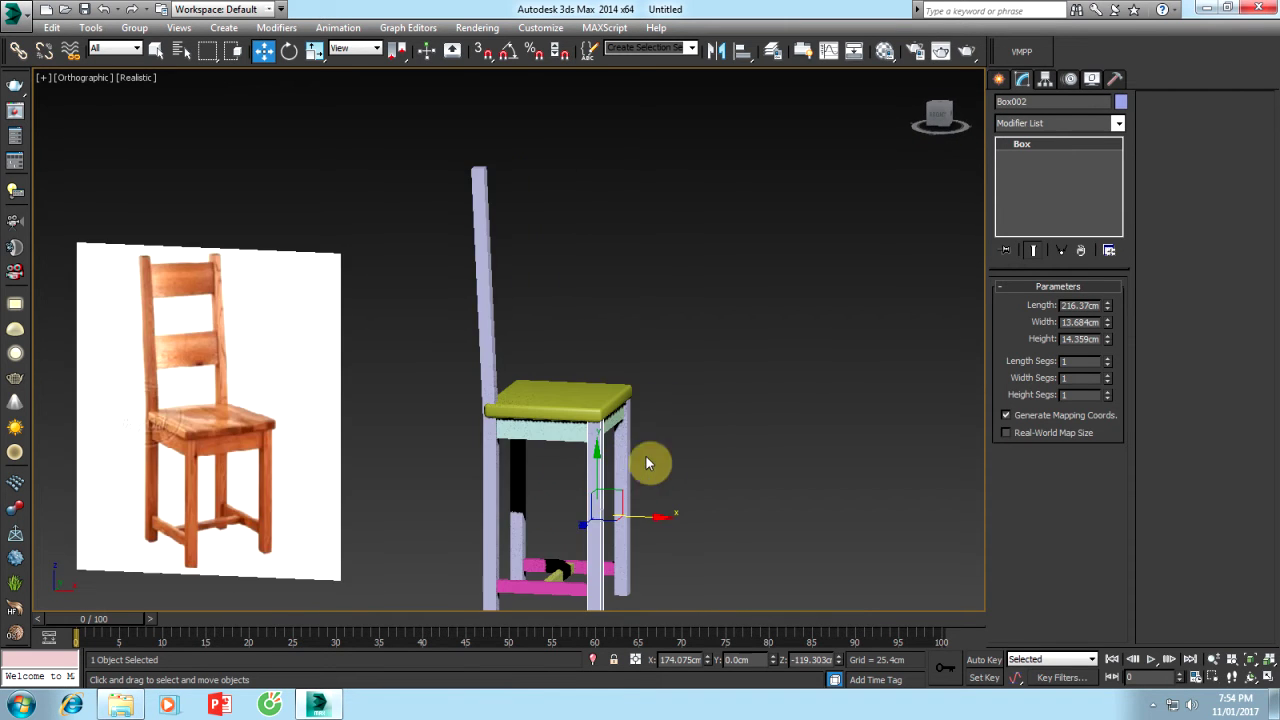
# Switch the viewport to the Right view and pan the chair left
pyautogui.click(958, 120)
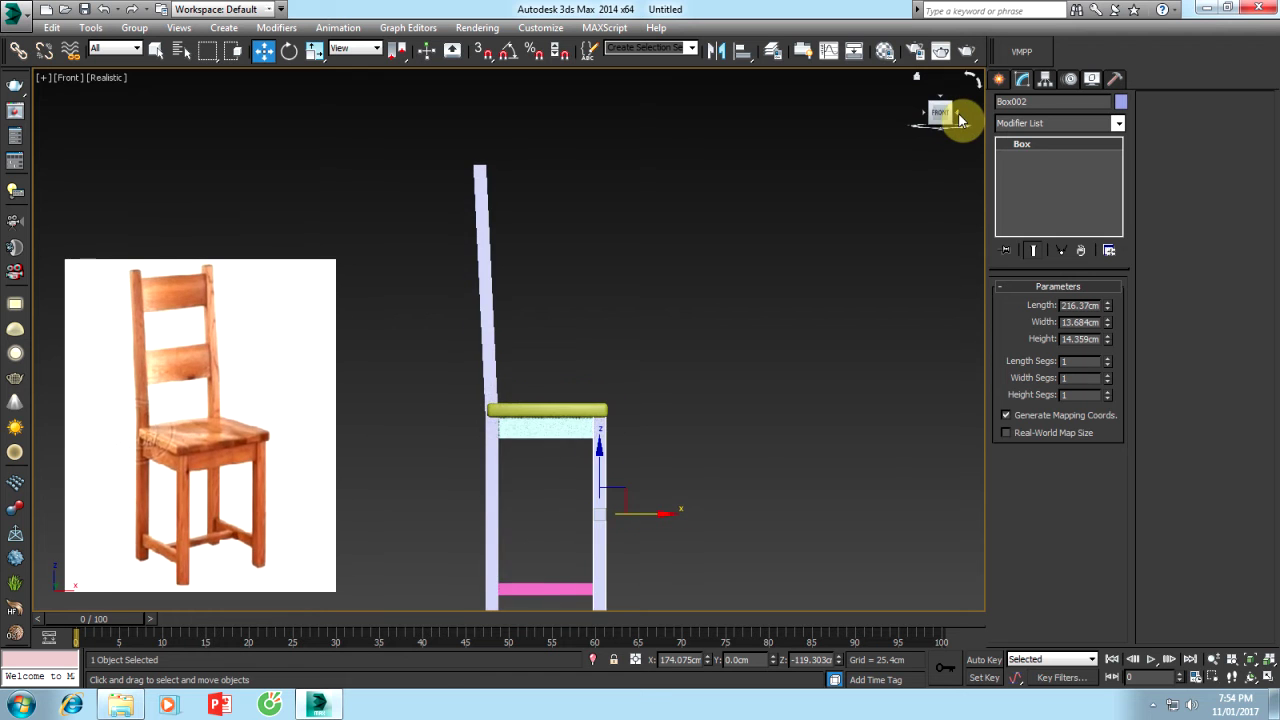
pyautogui.click(960, 118)
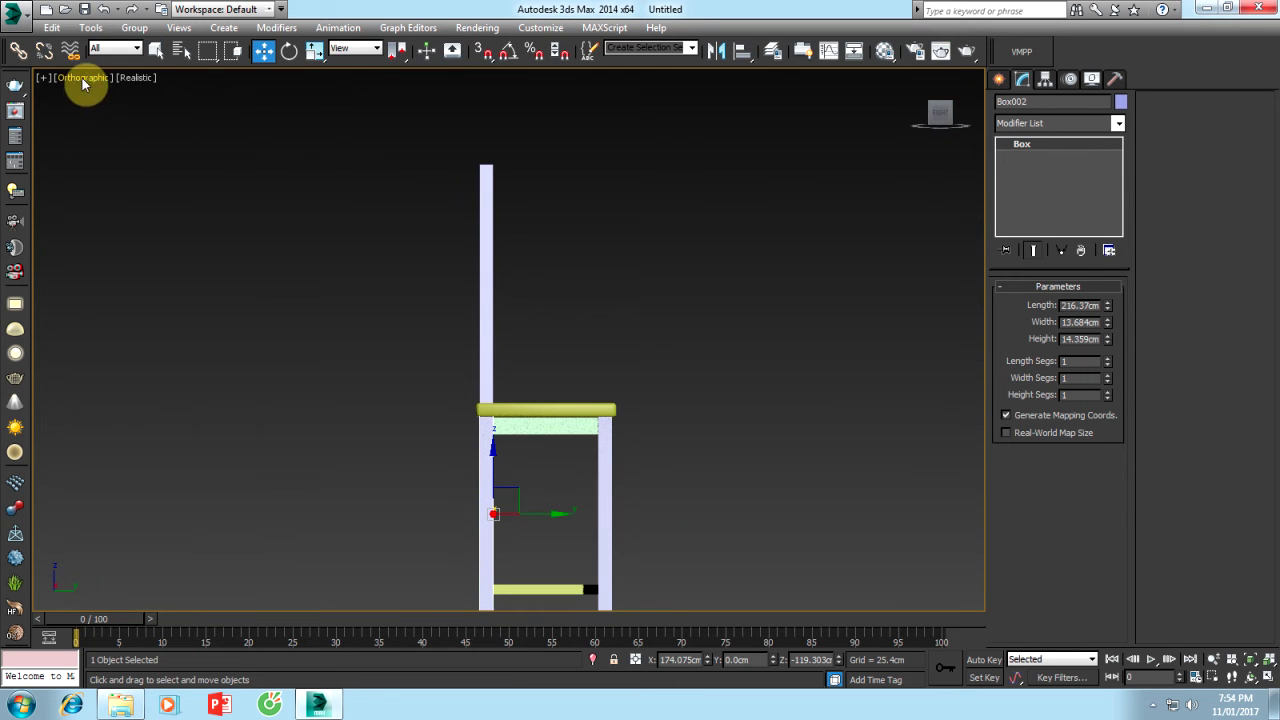
pyautogui.click(84, 80)
pyautogui.click(120, 257)
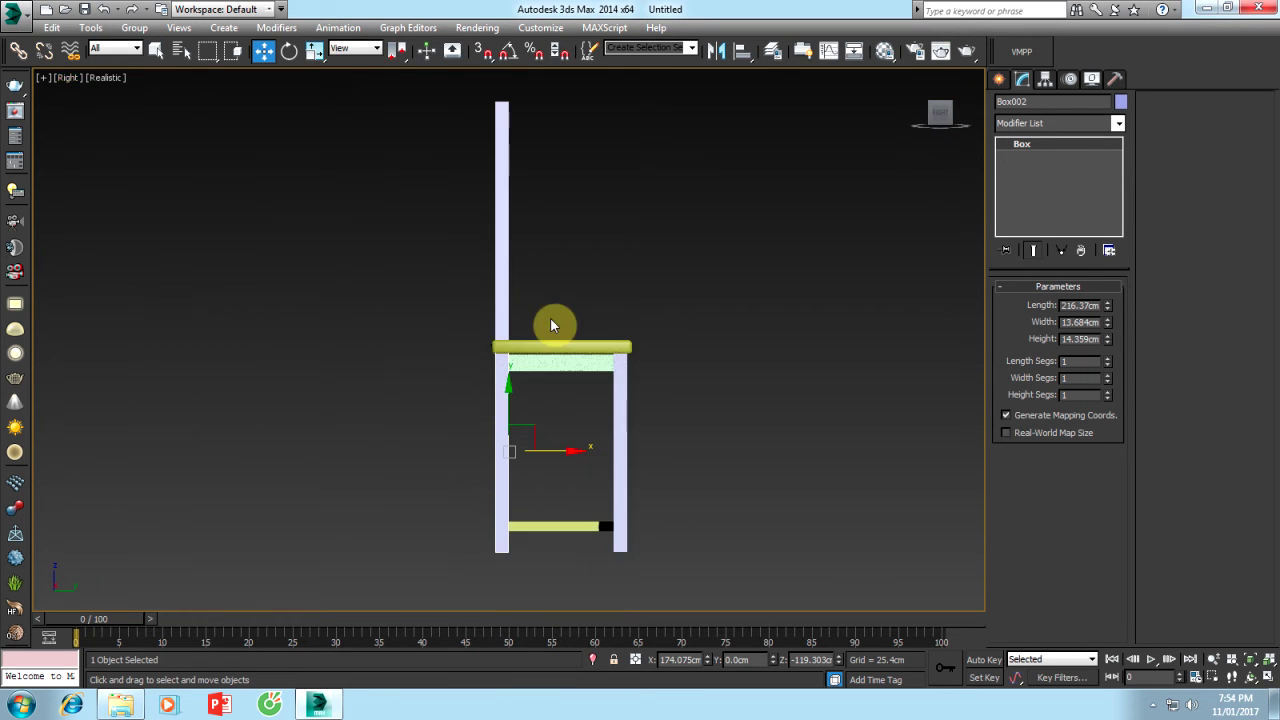
pyautogui.moveTo(550, 325); pyautogui.dragTo(457, 321, button='middle')
# Shift-drag the back post across to make instance Box013 on the seat's other side
pyautogui.click(409, 232)
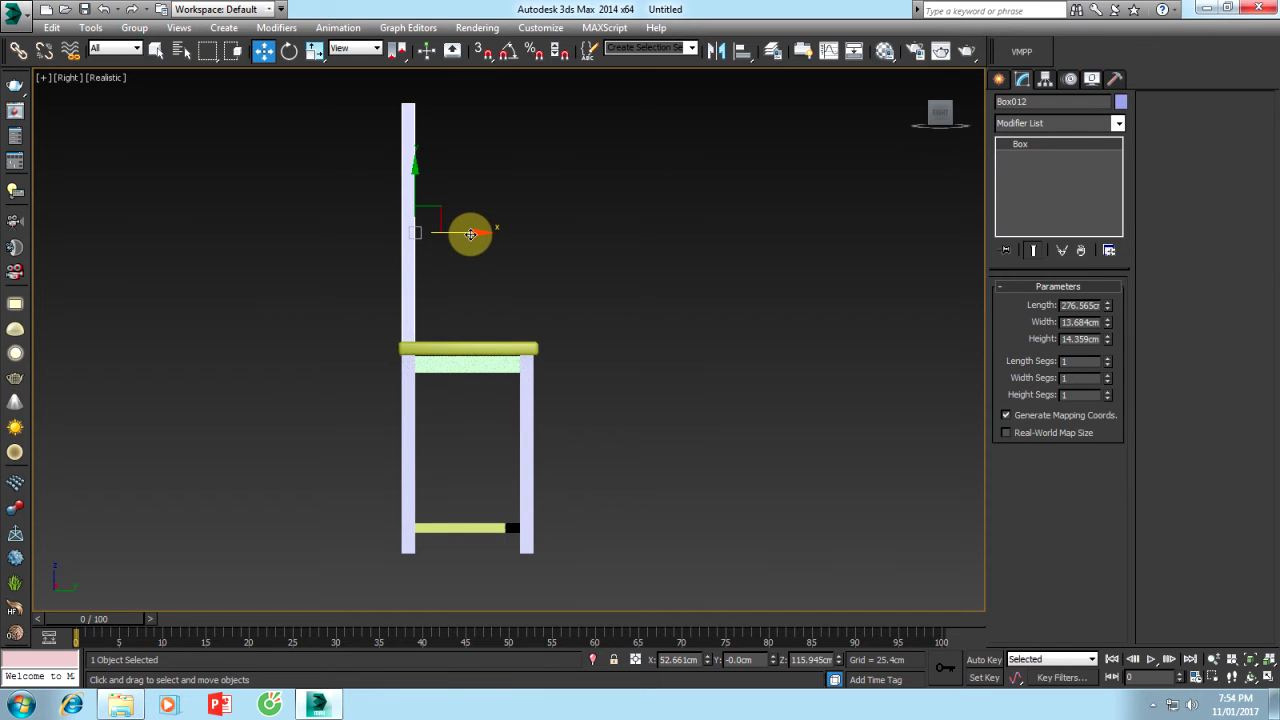
pyautogui.keyDown('shift'); pyautogui.moveTo(470, 234); pyautogui.dragTo(586, 231); pyautogui.keyUp('shift')
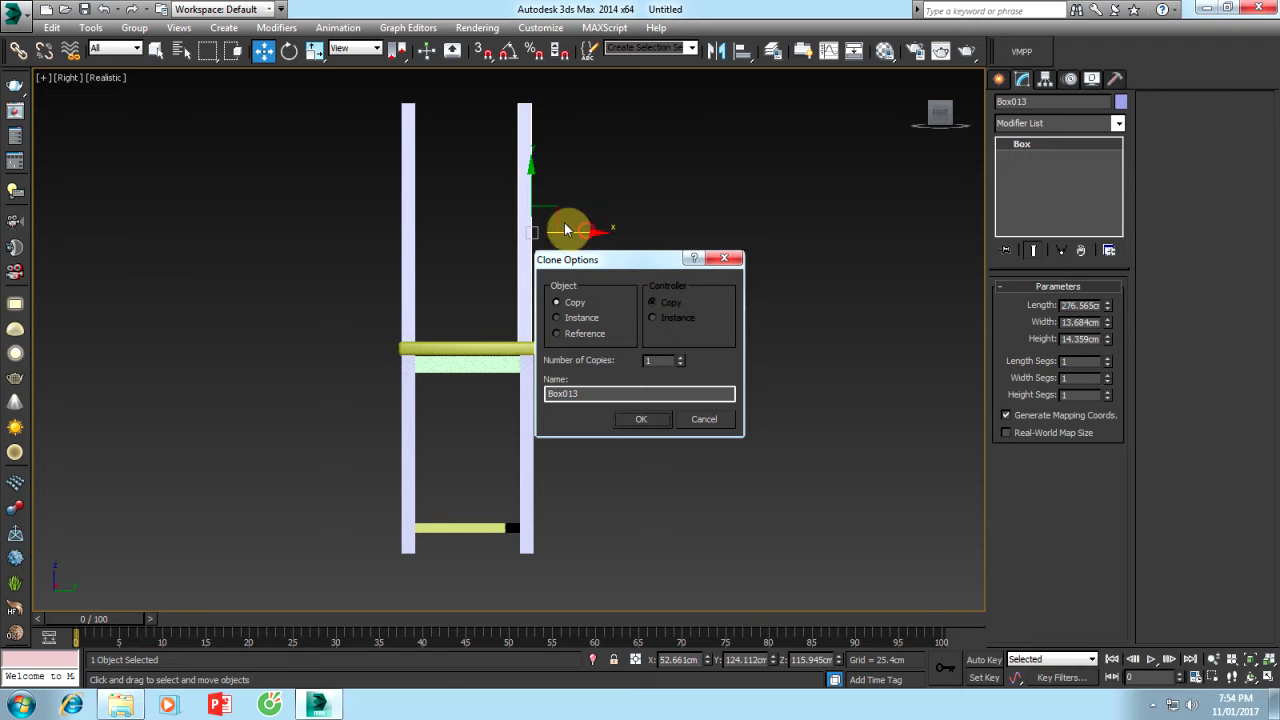
pyautogui.click(557, 317)
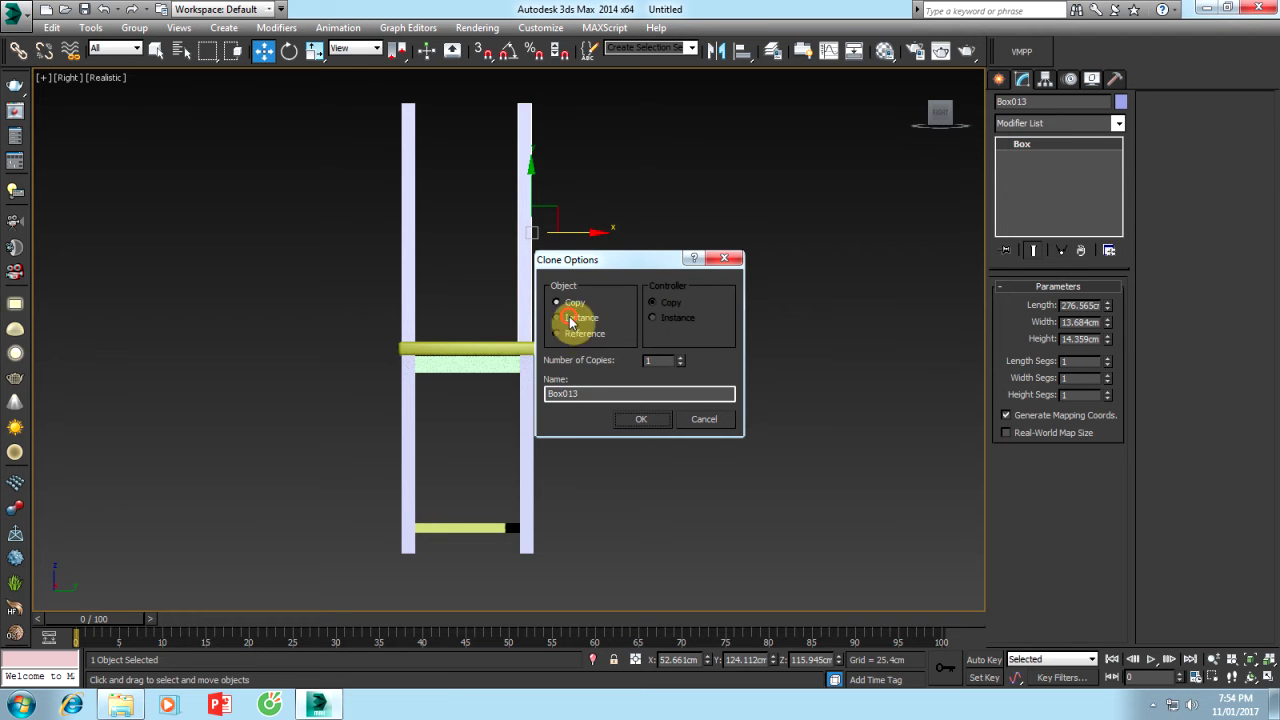
pyautogui.click(638, 420)
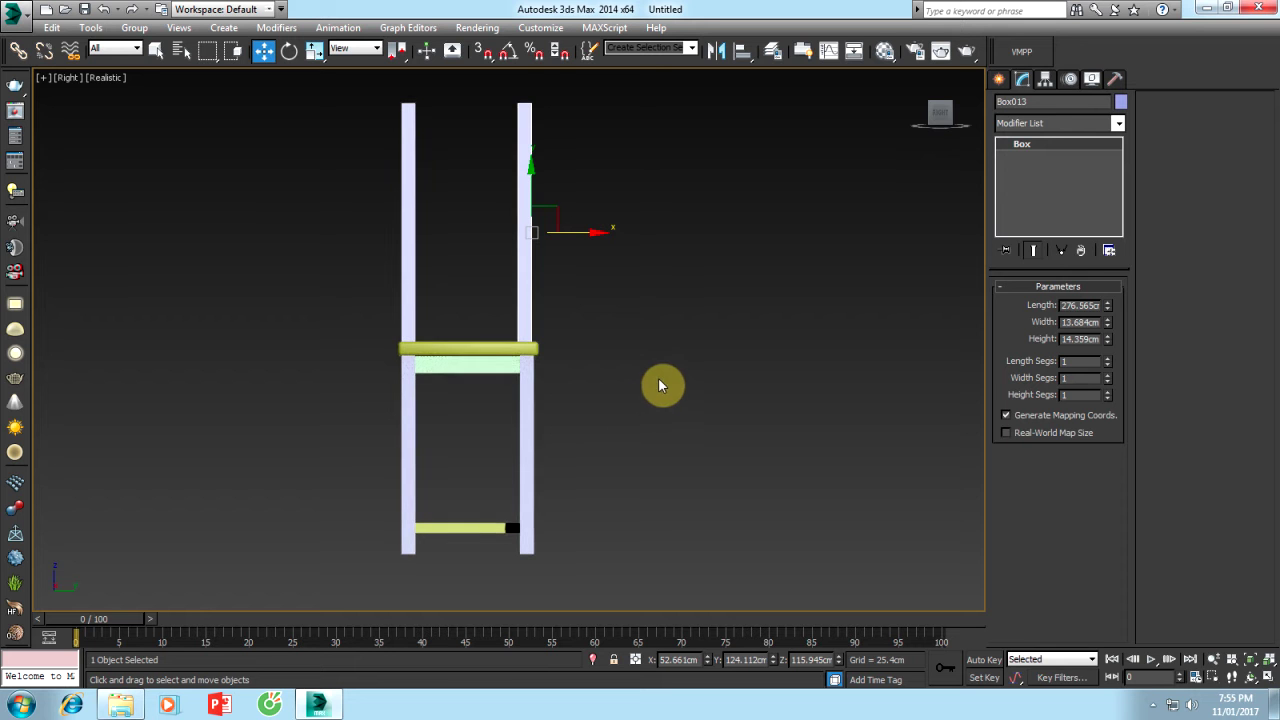
pyautogui.keyDown('alt'); pyautogui.moveTo(657, 378); pyautogui.dragTo(412, 379, button='middle'); pyautogui.keyUp('alt')
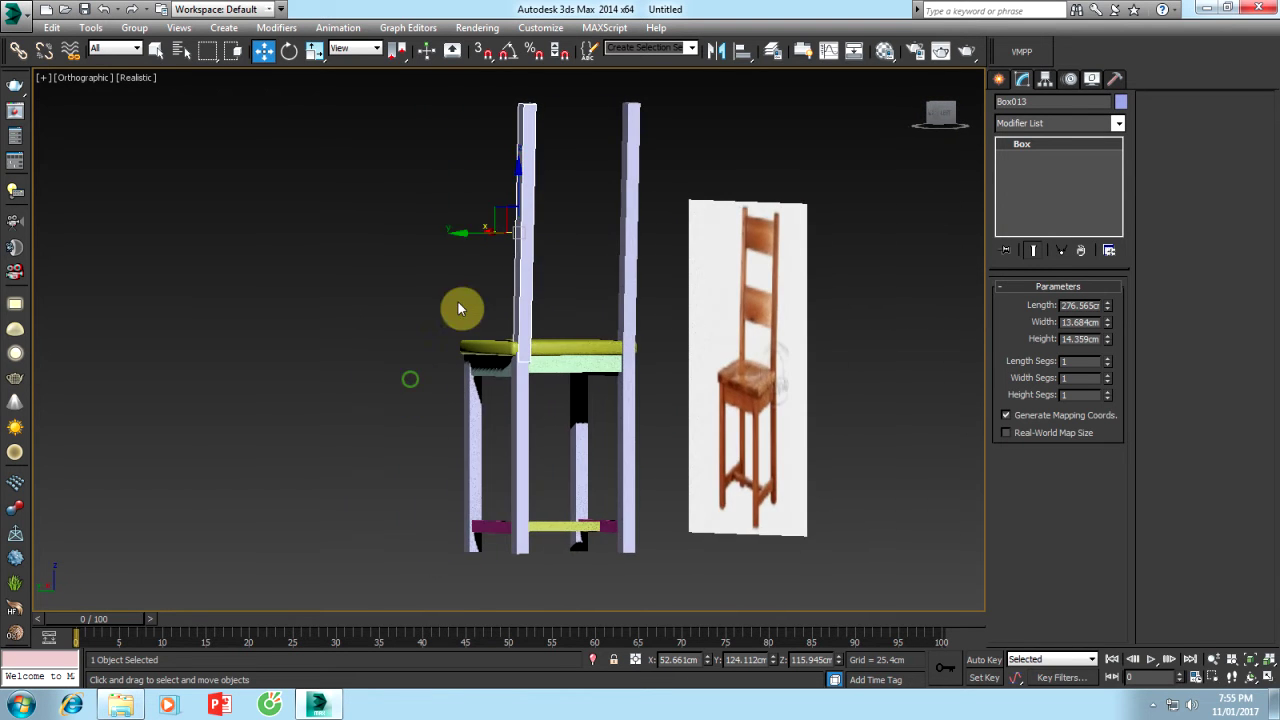
# Set the viewport to a straight Right view of the chair with Create panel object types showing
pyautogui.moveTo(462, 234); pyautogui.dragTo(461, 234)
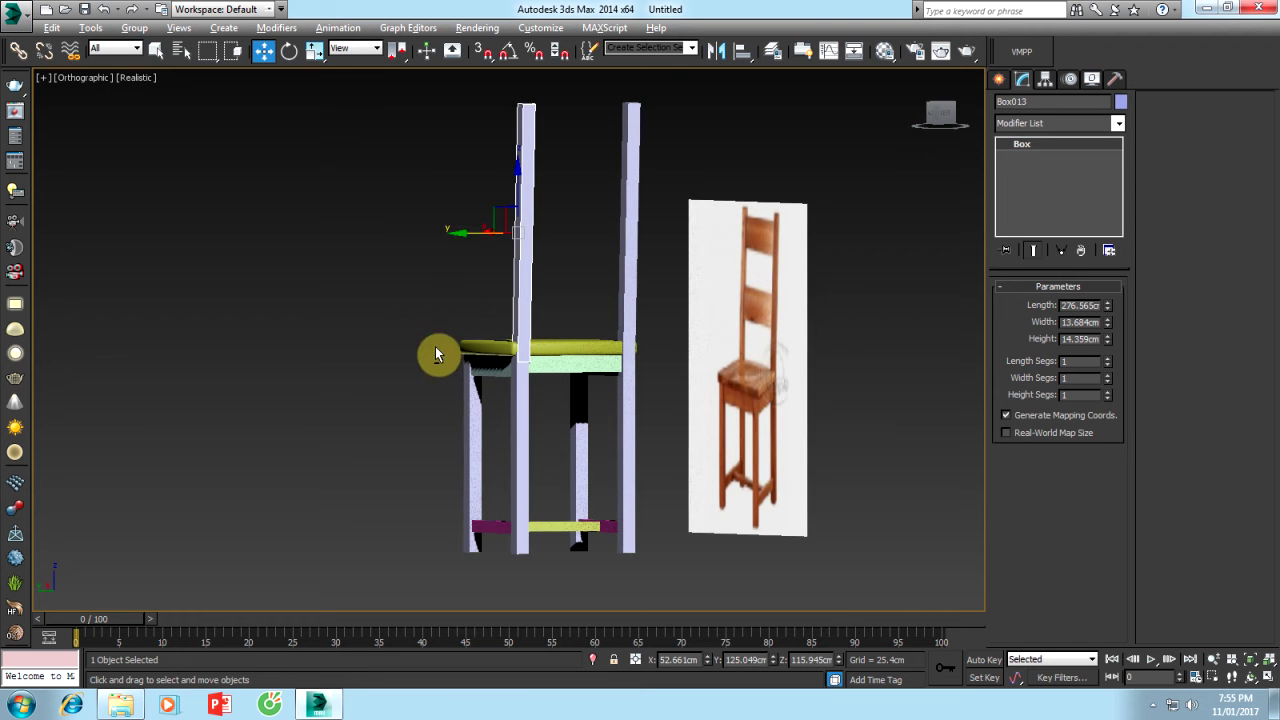
pyautogui.moveTo(437, 354)
pyautogui.keyDown('alt'); pyautogui.mouseDown(button='middle')
pyautogui.moveTo(537, 374)
pyautogui.moveTo(615, 345)
pyautogui.mouseUp(button='middle'); pyautogui.keyUp('alt')
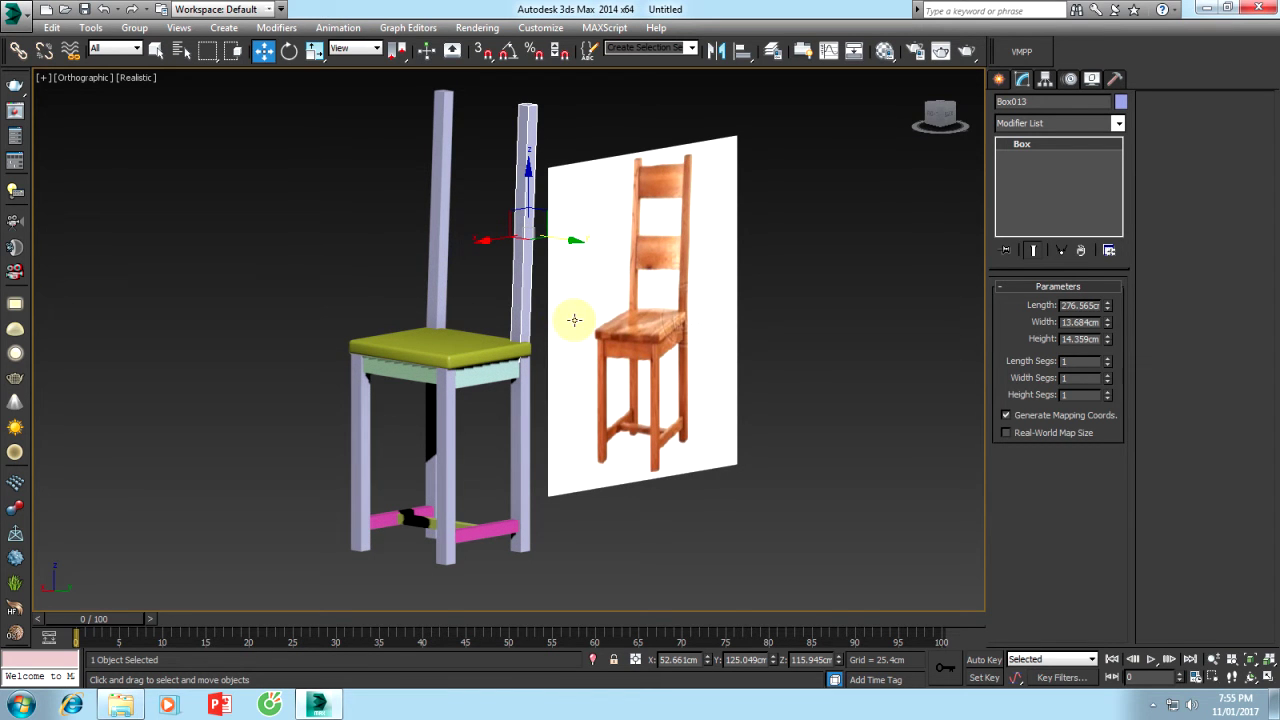
pyautogui.click(950, 126)
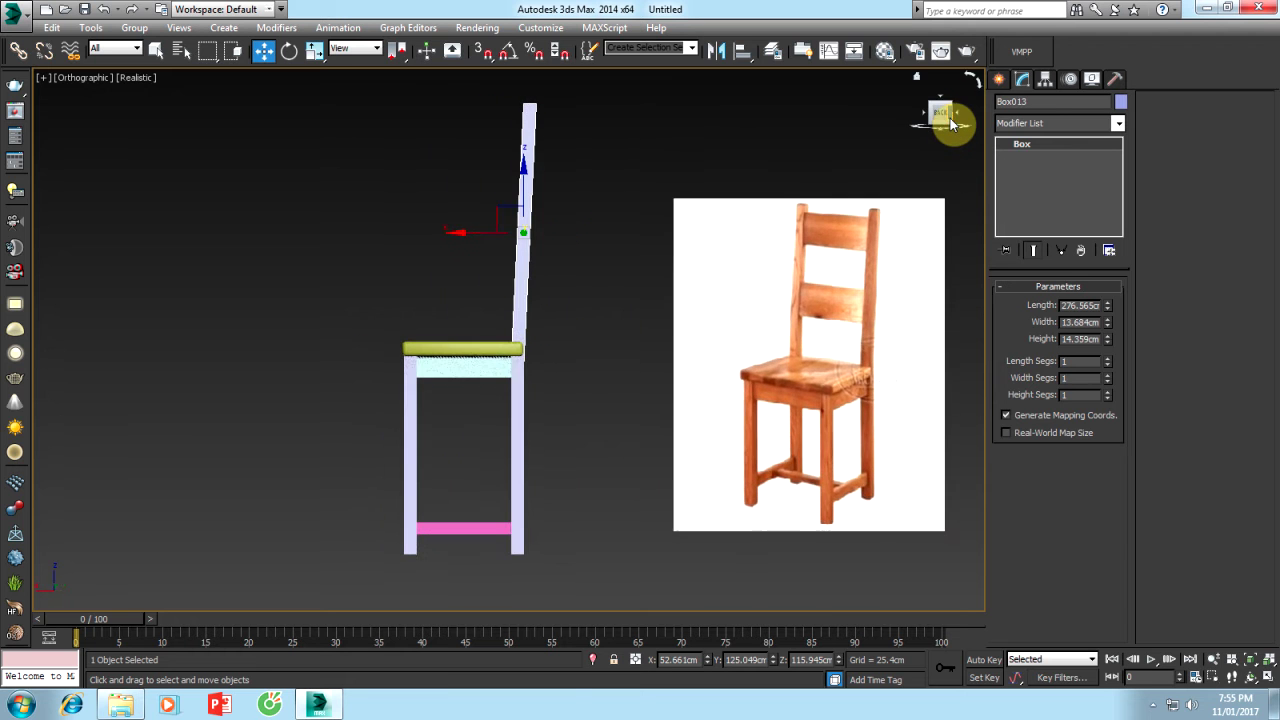
pyautogui.click(930, 118)
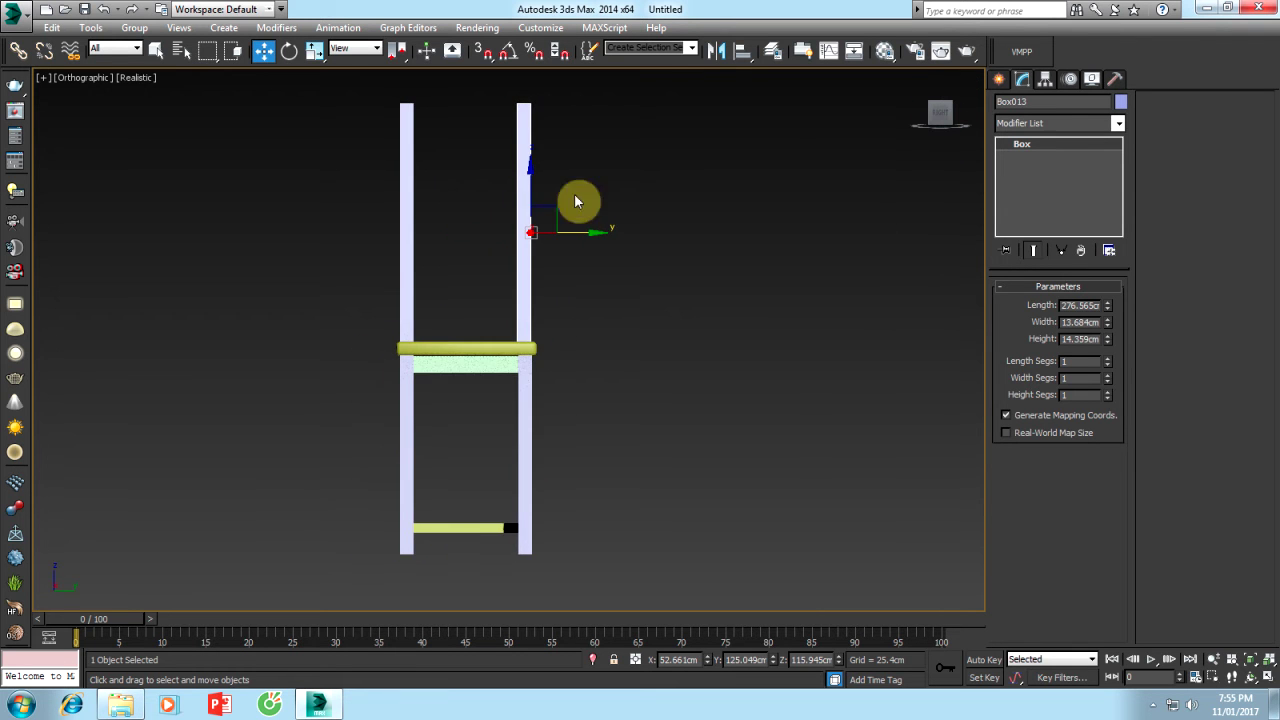
pyautogui.click(82, 77)
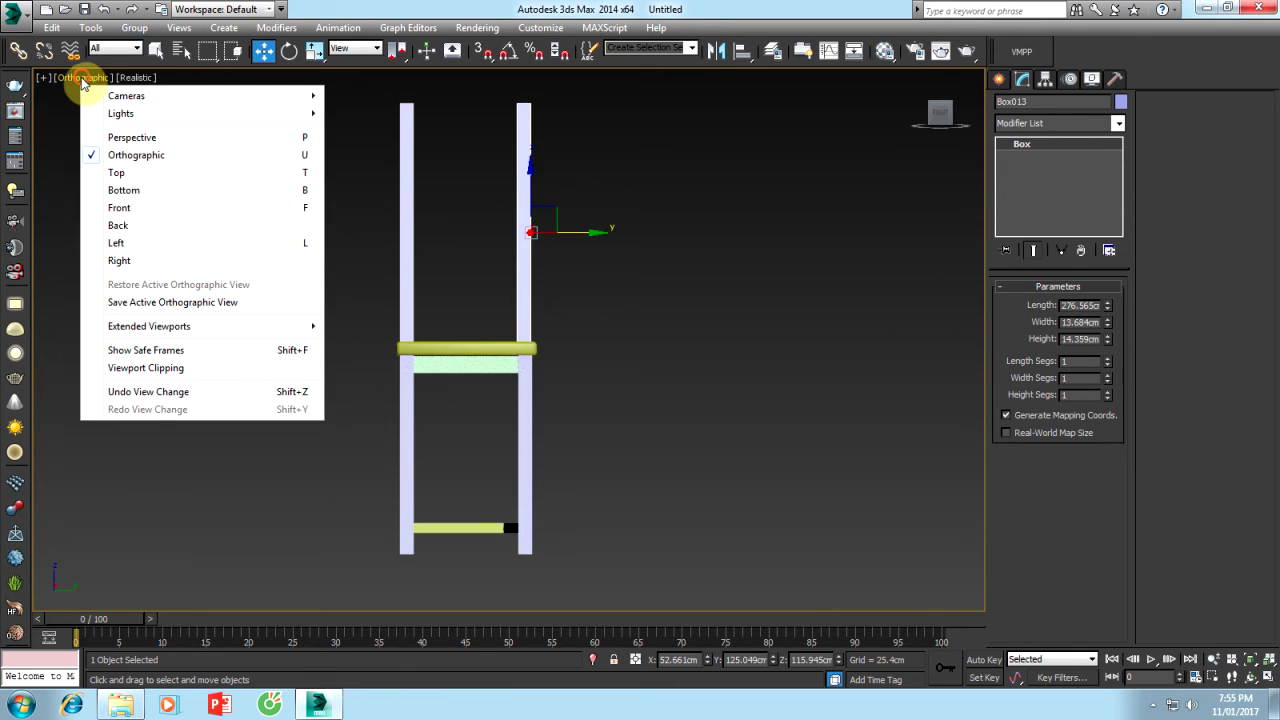
pyautogui.click(128, 262)
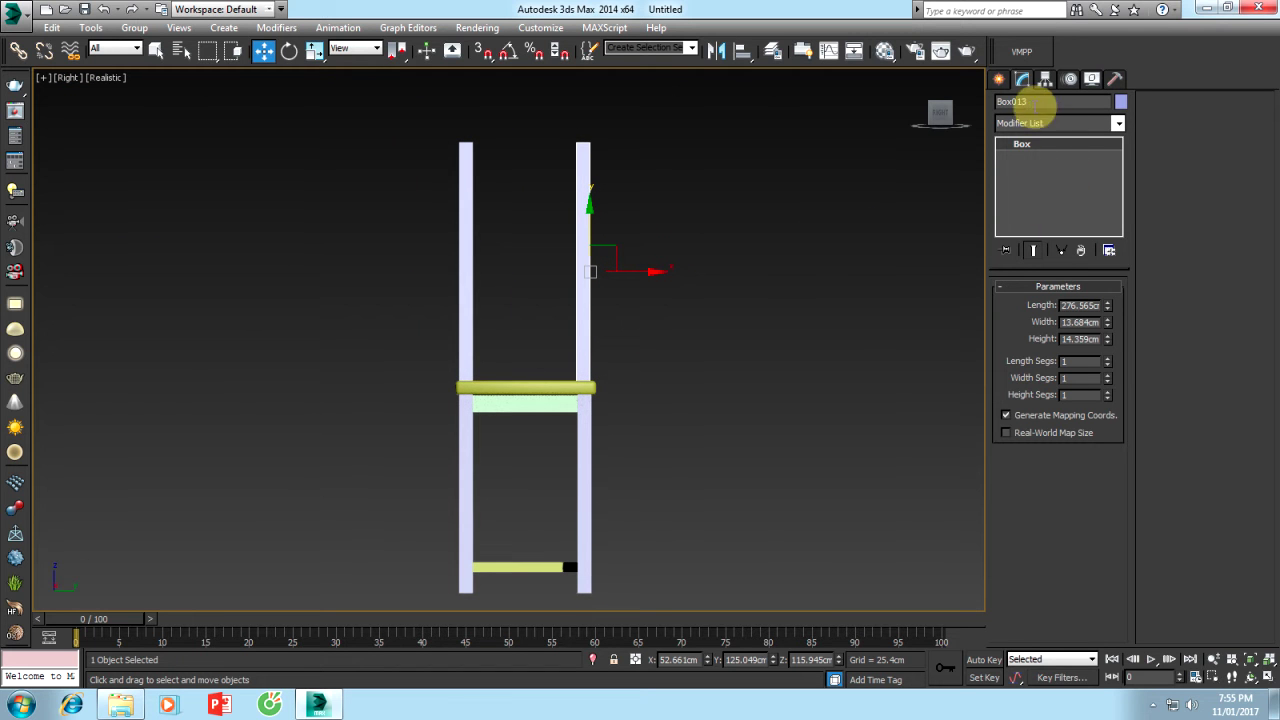
pyautogui.click(999, 81)
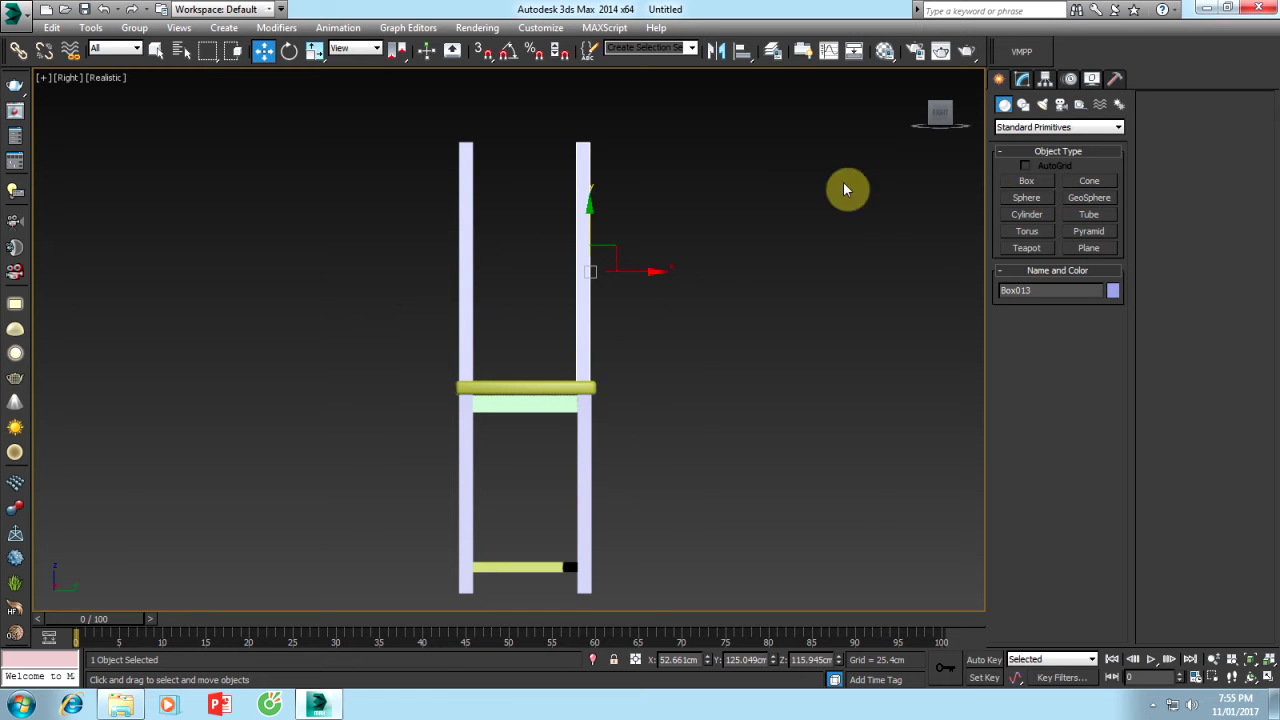
# Draw a new box Box014 between the back posts and reduce its height to 8.484 cm
pyautogui.click(1034, 183)
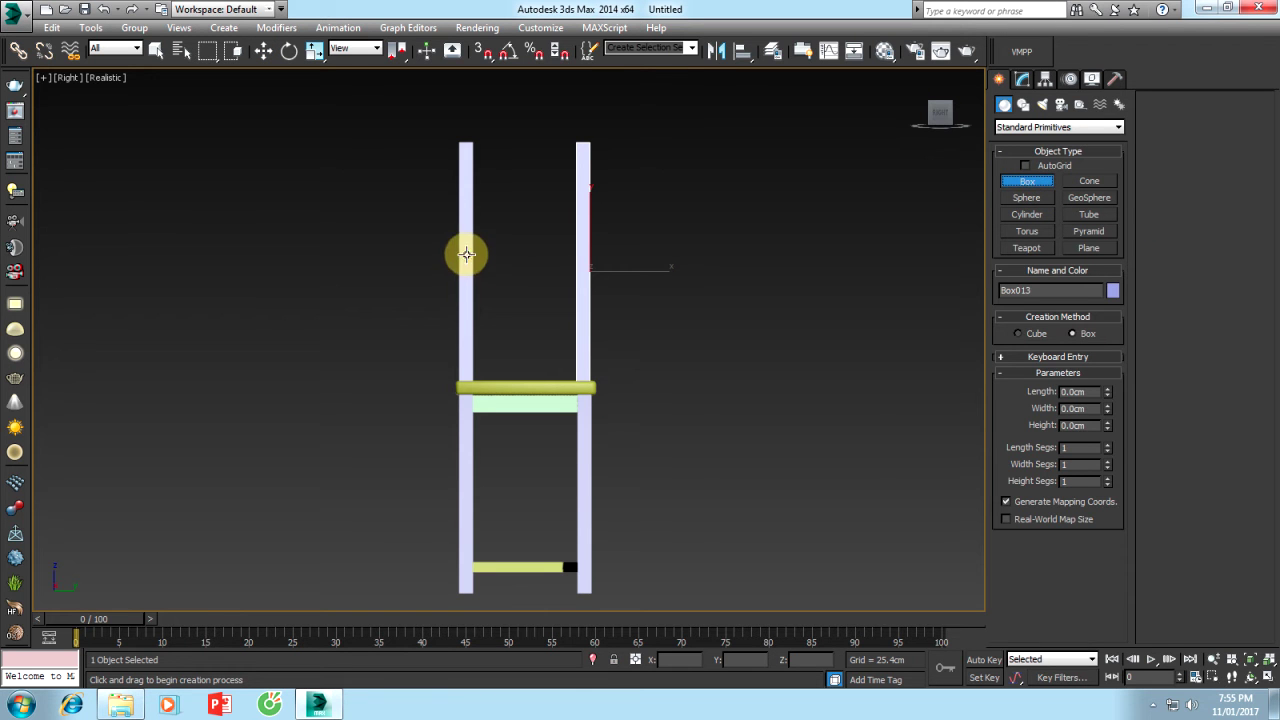
pyautogui.moveTo(466, 254); pyautogui.dragTo(580, 290)
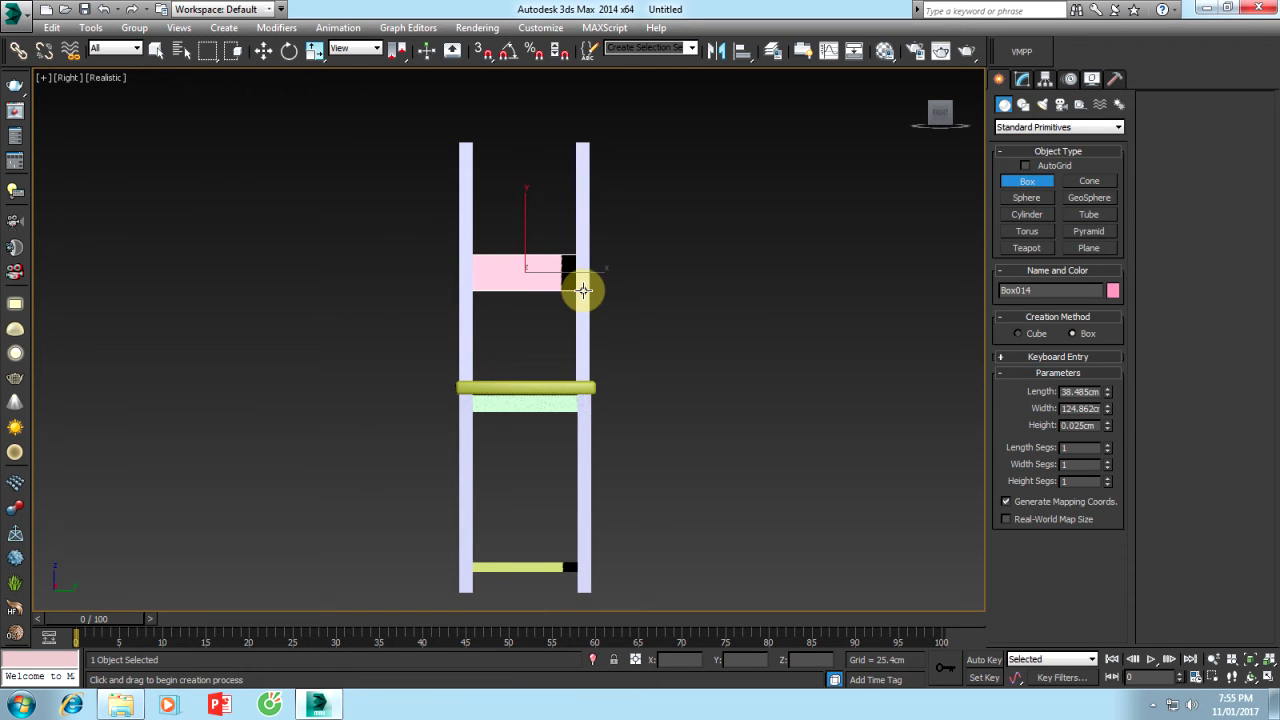
pyautogui.click(586, 243)
pyautogui.press('w')
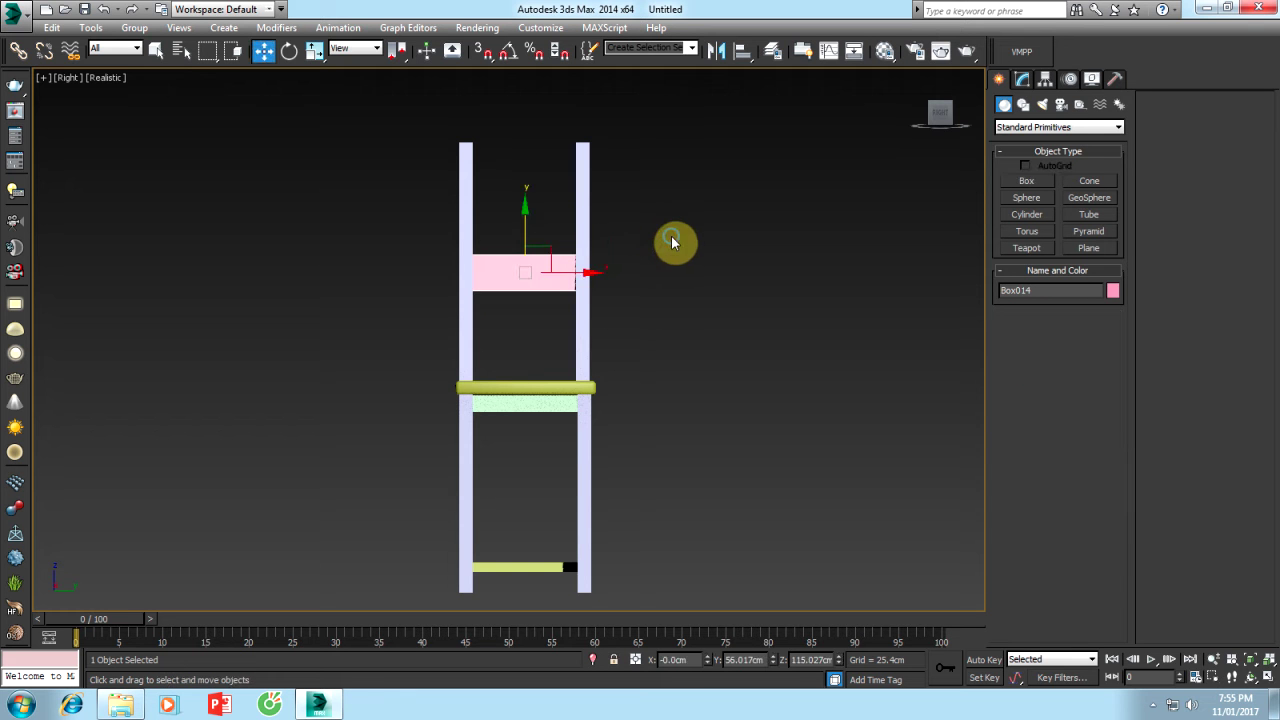
pyautogui.keyDown('alt'); pyautogui.moveTo(674, 351); pyautogui.dragTo(548, 369, button='middle'); pyautogui.keyUp('alt')
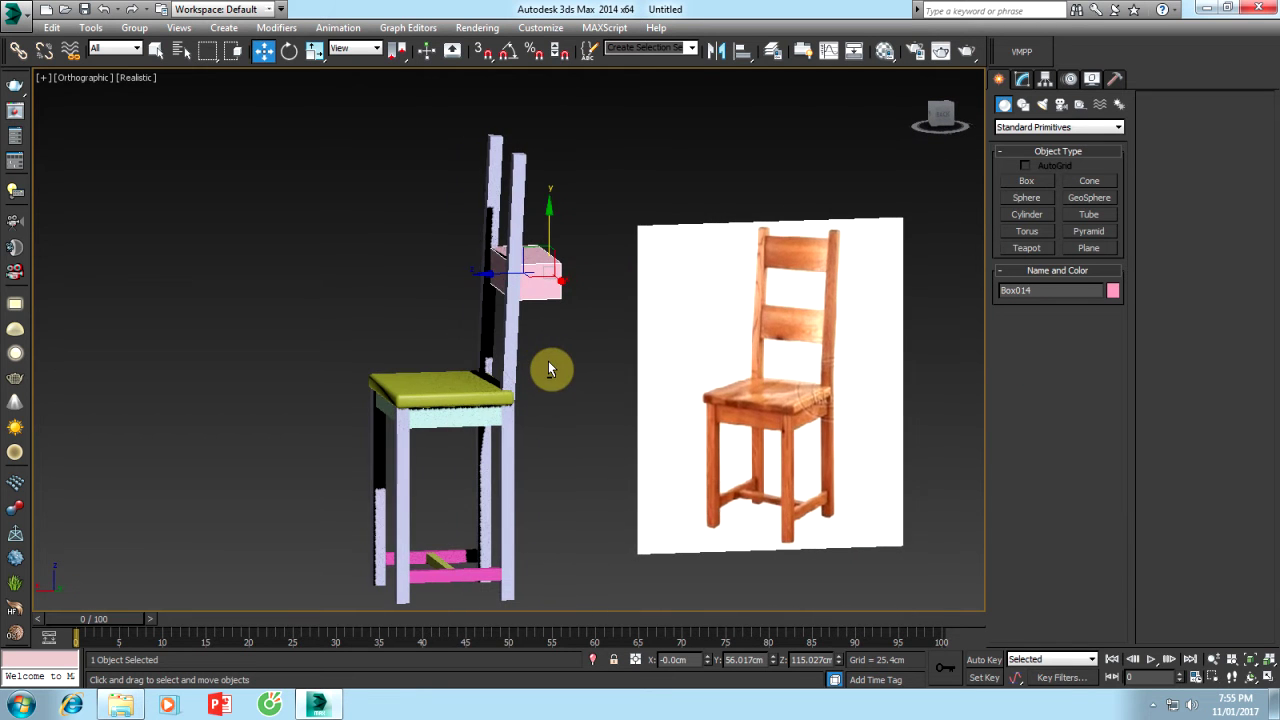
pyautogui.click(1022, 79)
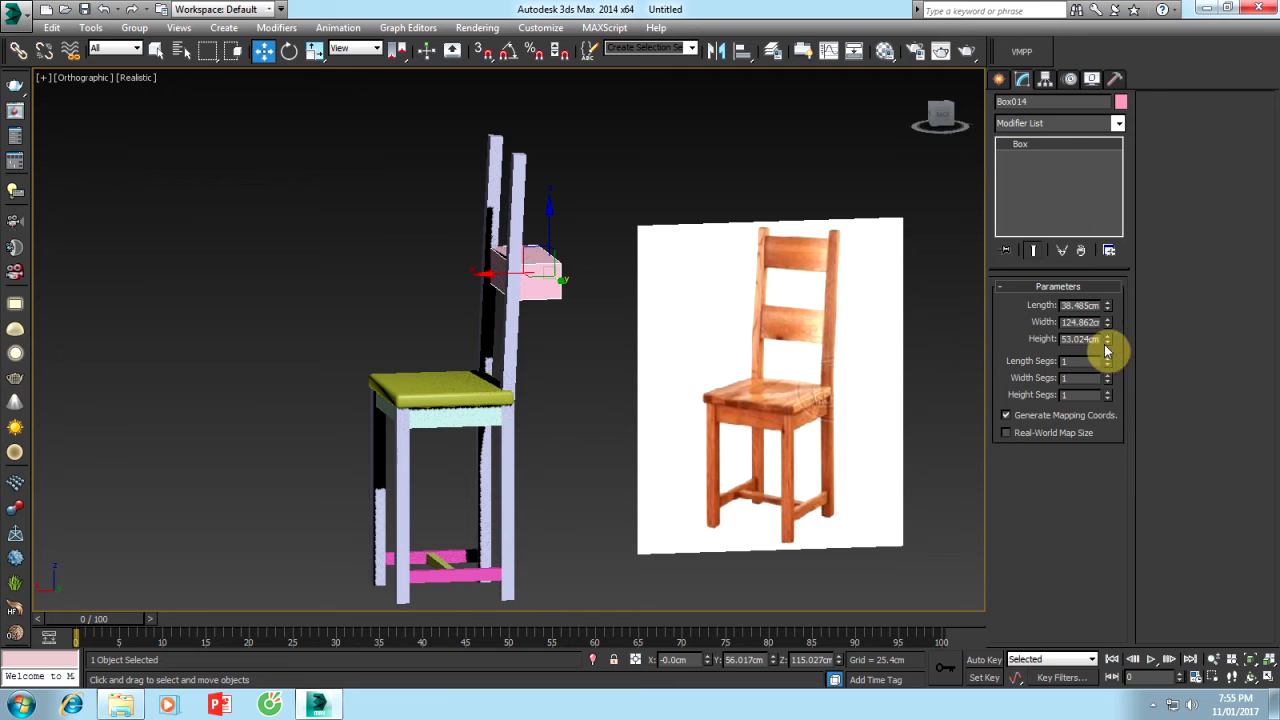
pyautogui.moveTo(1106, 344)
pyautogui.mouseDown()
pyautogui.moveTo(1111, 334)
pyautogui.moveTo(1113, 403)
pyautogui.mouseUp()
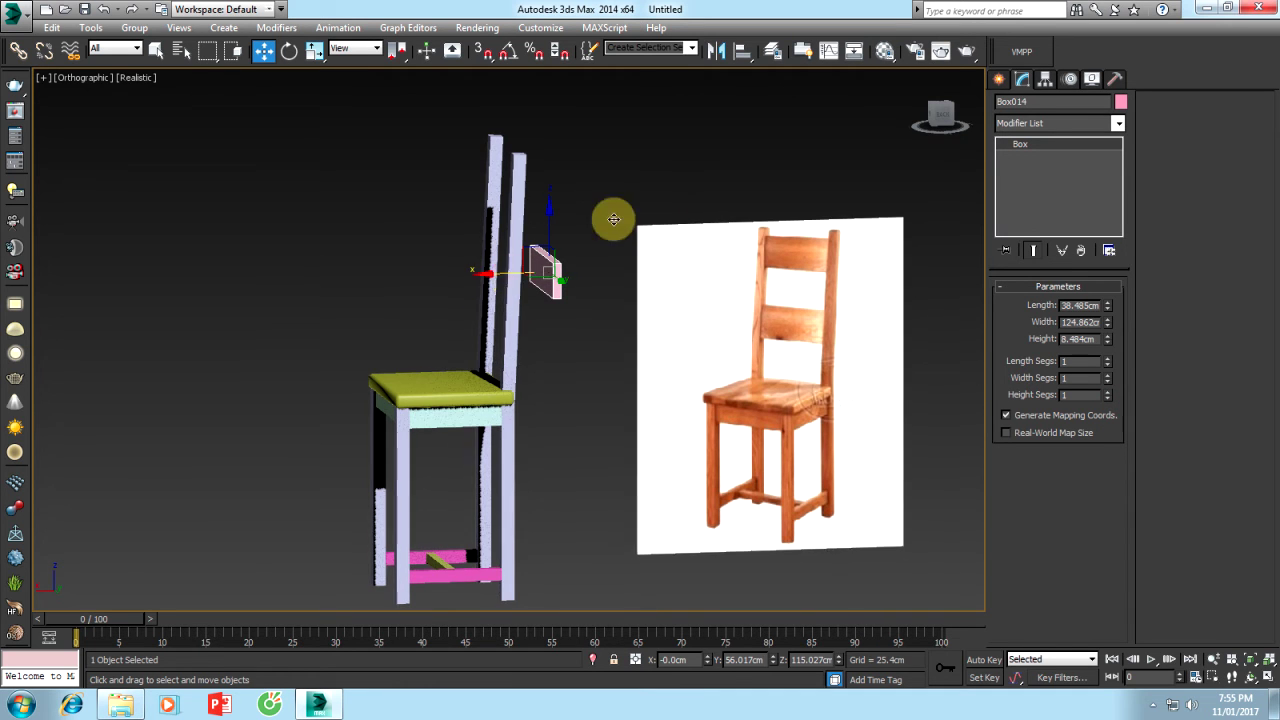
# Centre slat Box014 in X on back post Box013, then Shift-drag an instance higher up
pyautogui.click(746, 60)
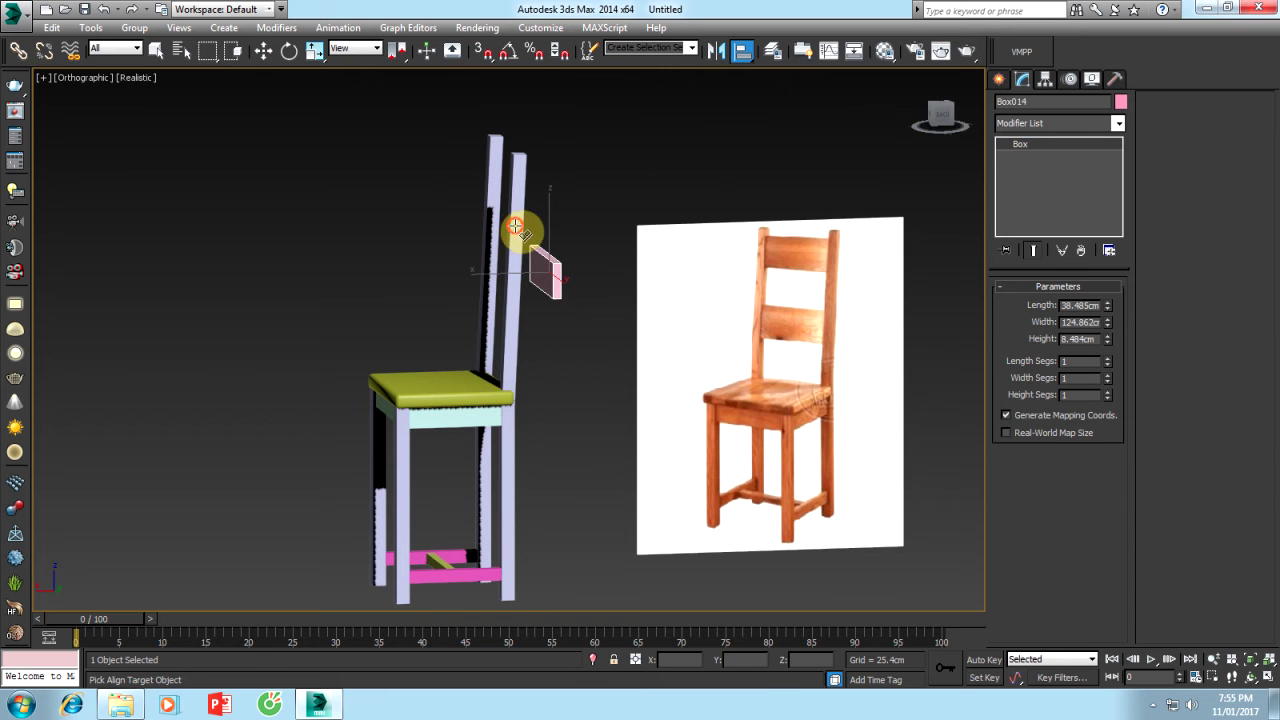
pyautogui.click(515, 226)
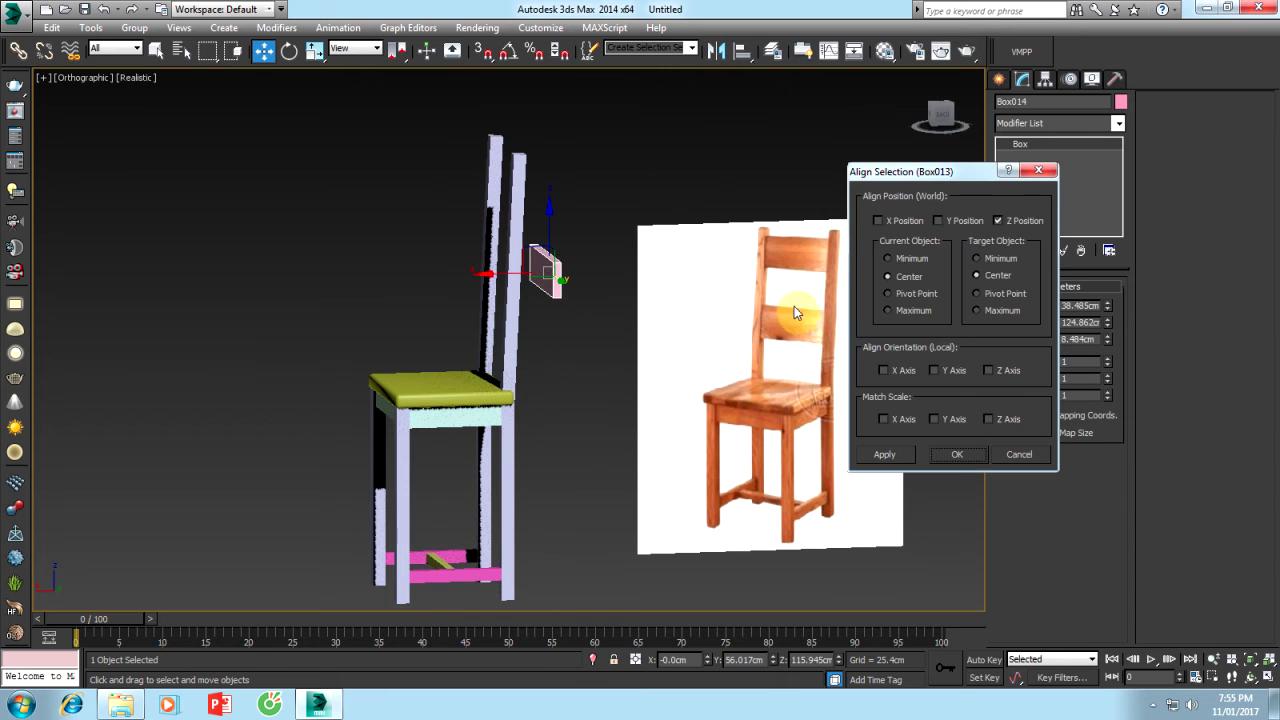
pyautogui.click(879, 220)
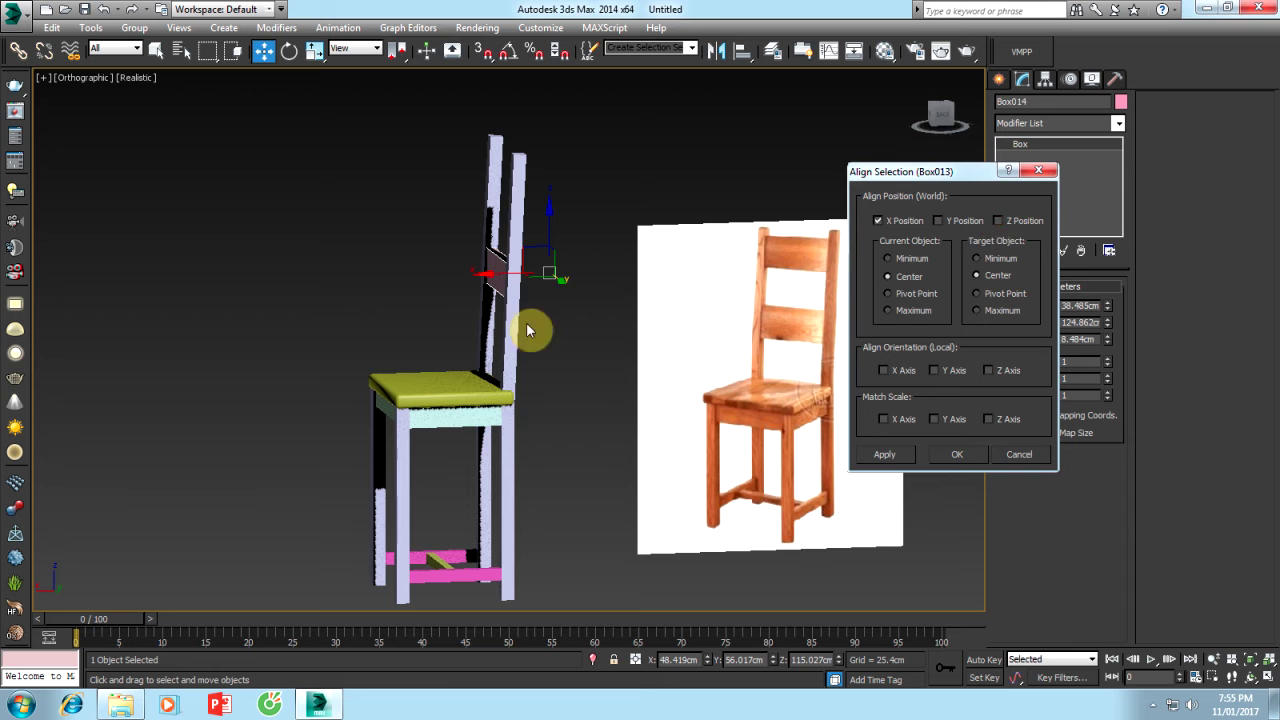
pyautogui.click(945, 456)
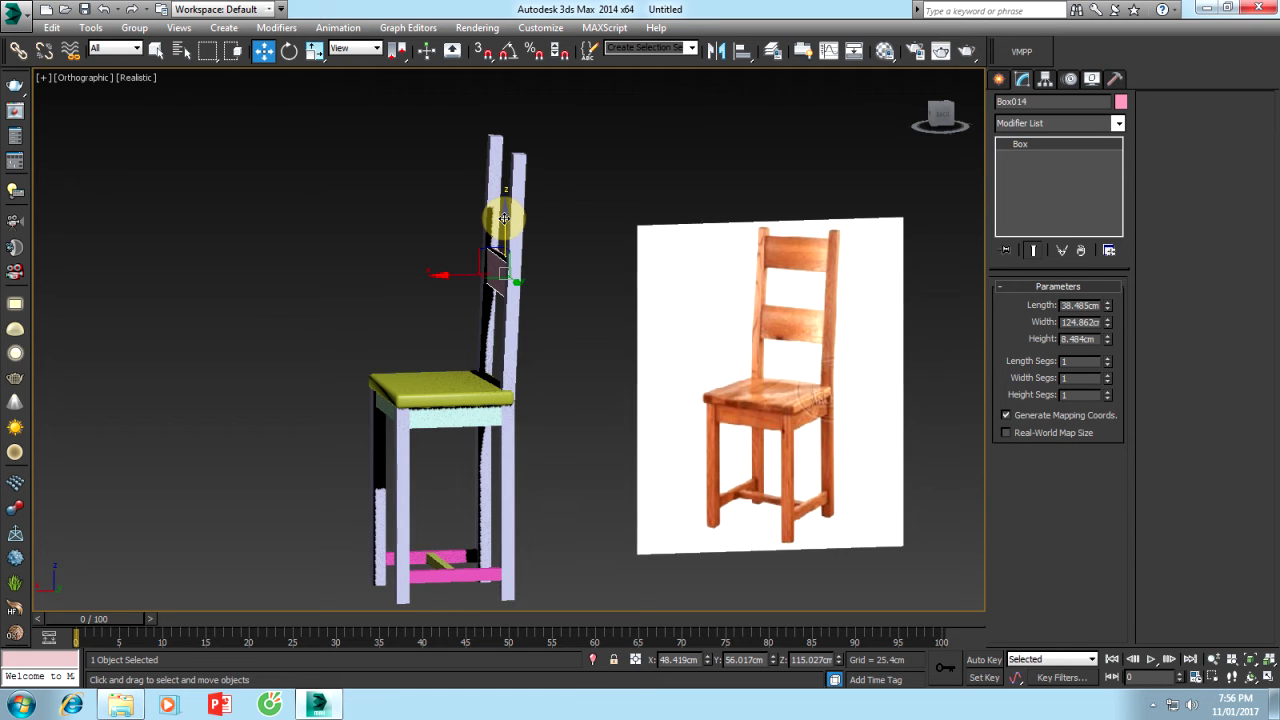
pyautogui.keyDown('shift'); pyautogui.moveTo(504, 218); pyautogui.dragTo(529, 117); pyautogui.keyUp('shift')
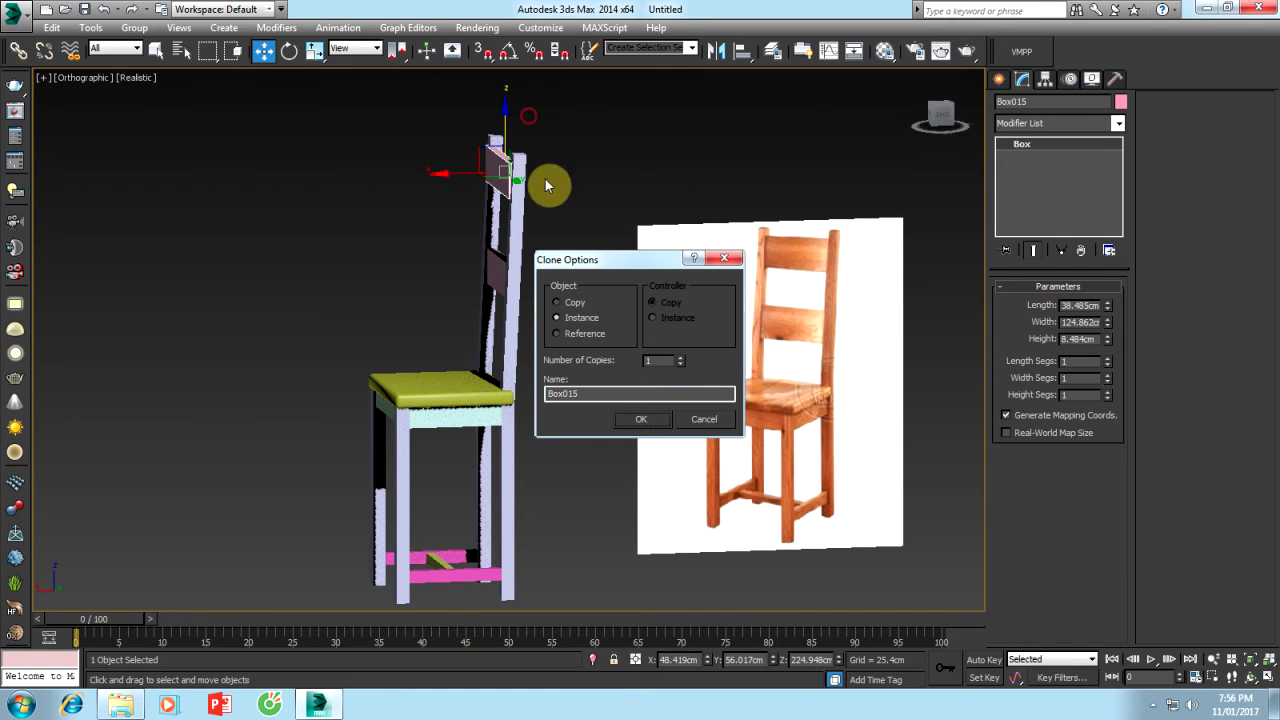
# Accept the instance Box015 and centre it in X on the back post
pyautogui.click(640, 414)
pyautogui.click(744, 52)
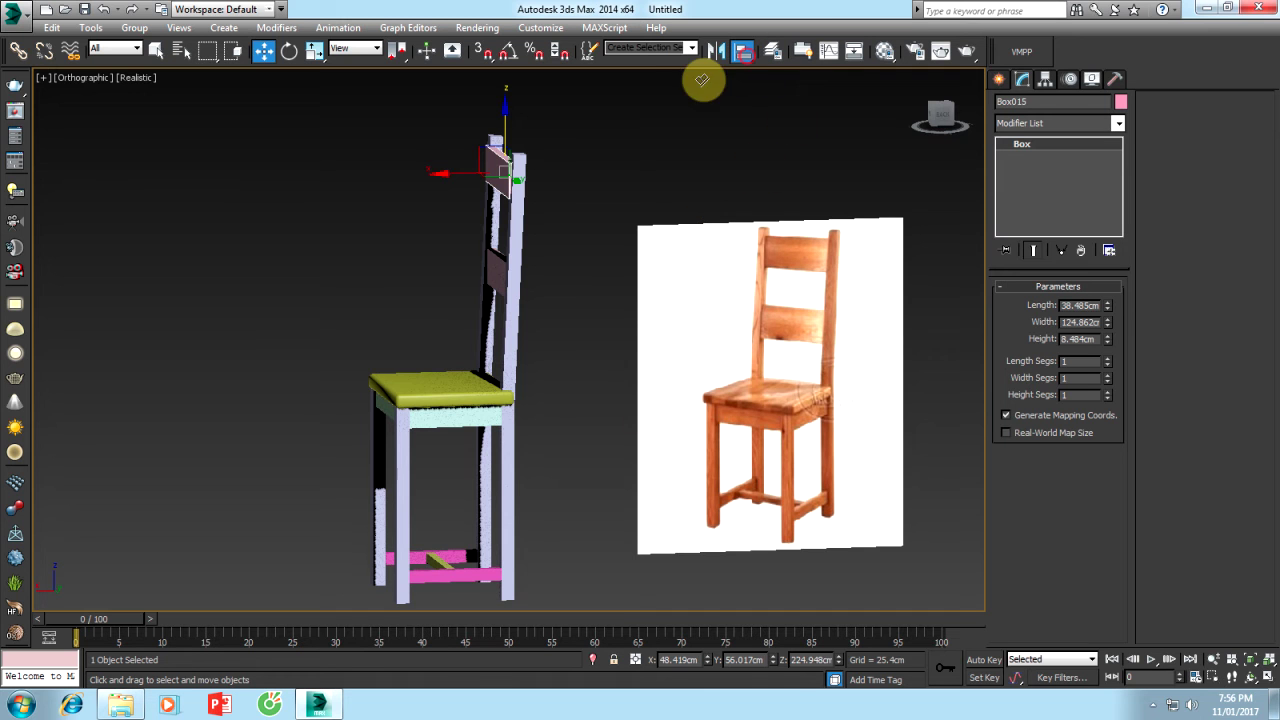
pyautogui.click(521, 205)
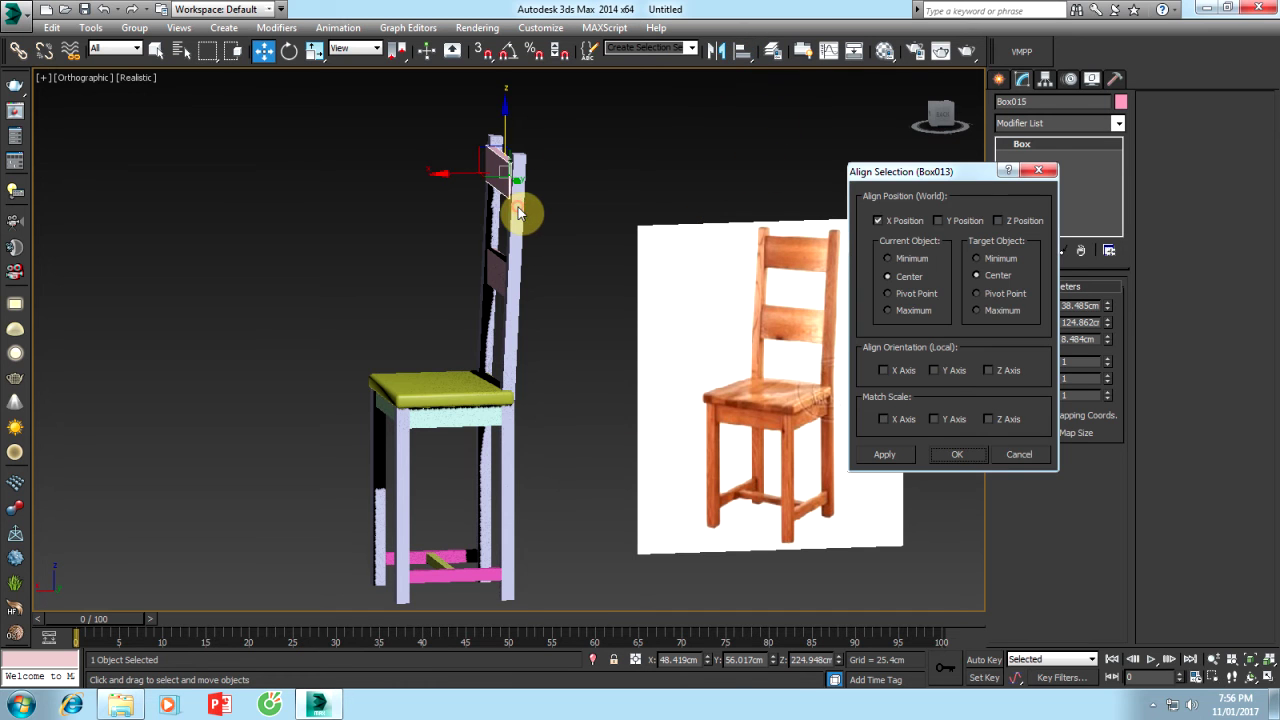
pyautogui.click(957, 454)
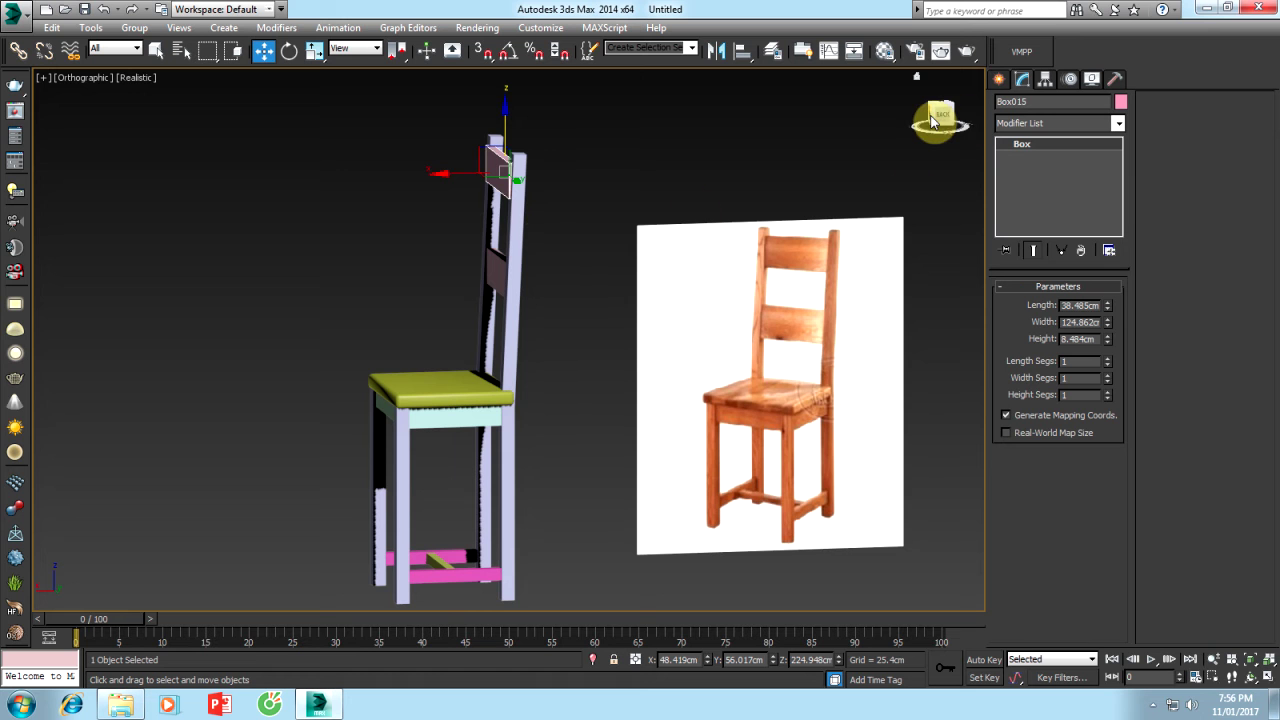
# Shift top slat Box015 along X onto the tilted post and rotate it about 4.59° to lean with it
pyautogui.click(932, 120)
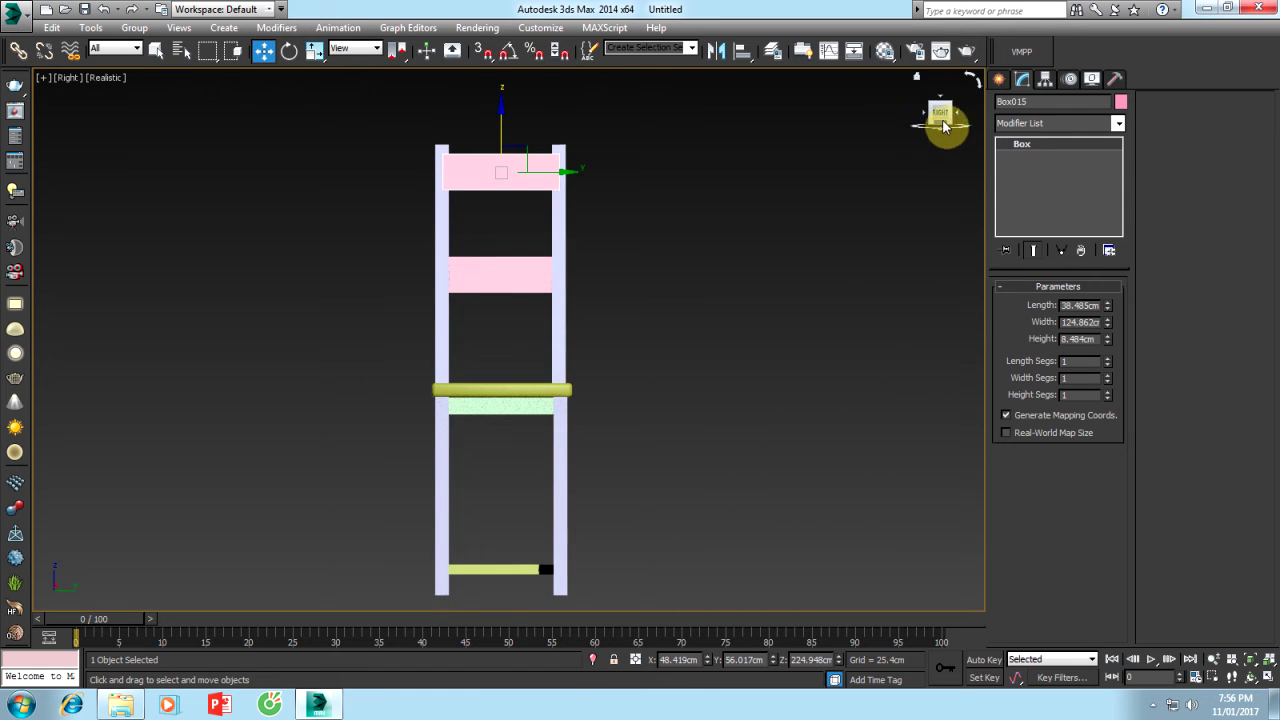
pyautogui.click(927, 117)
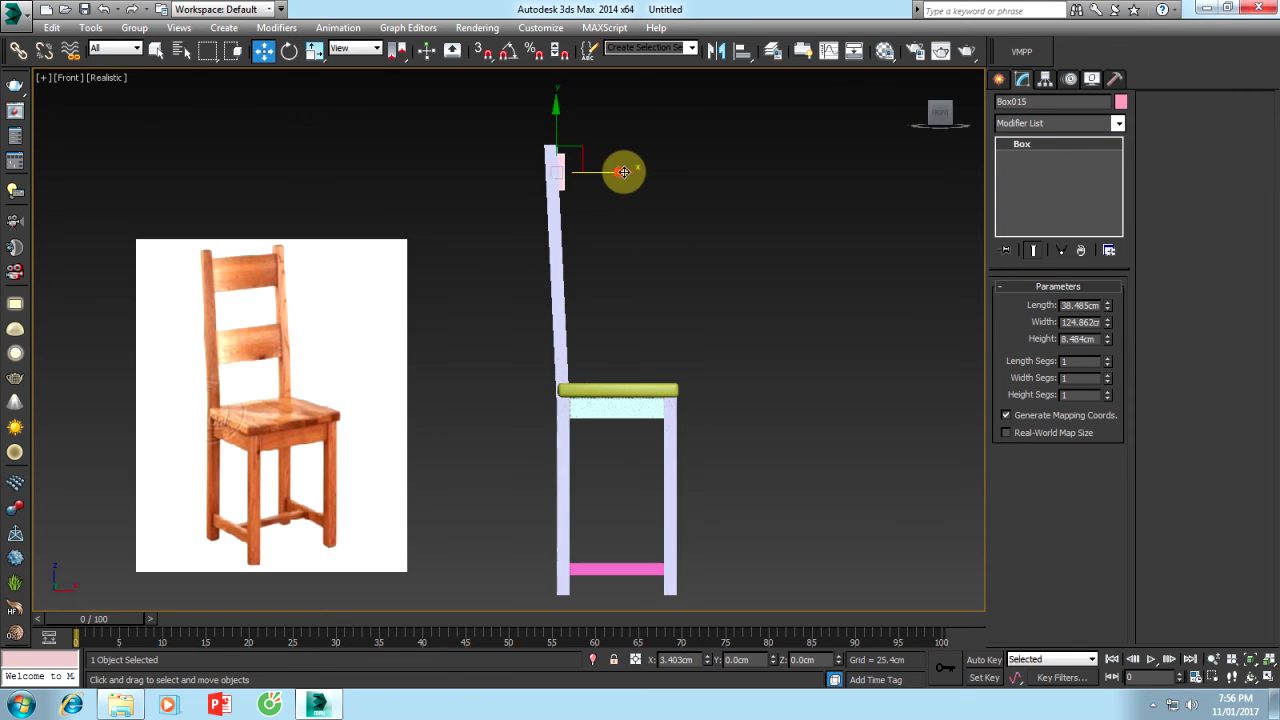
pyautogui.moveTo(620, 172); pyautogui.dragTo(638, 172)
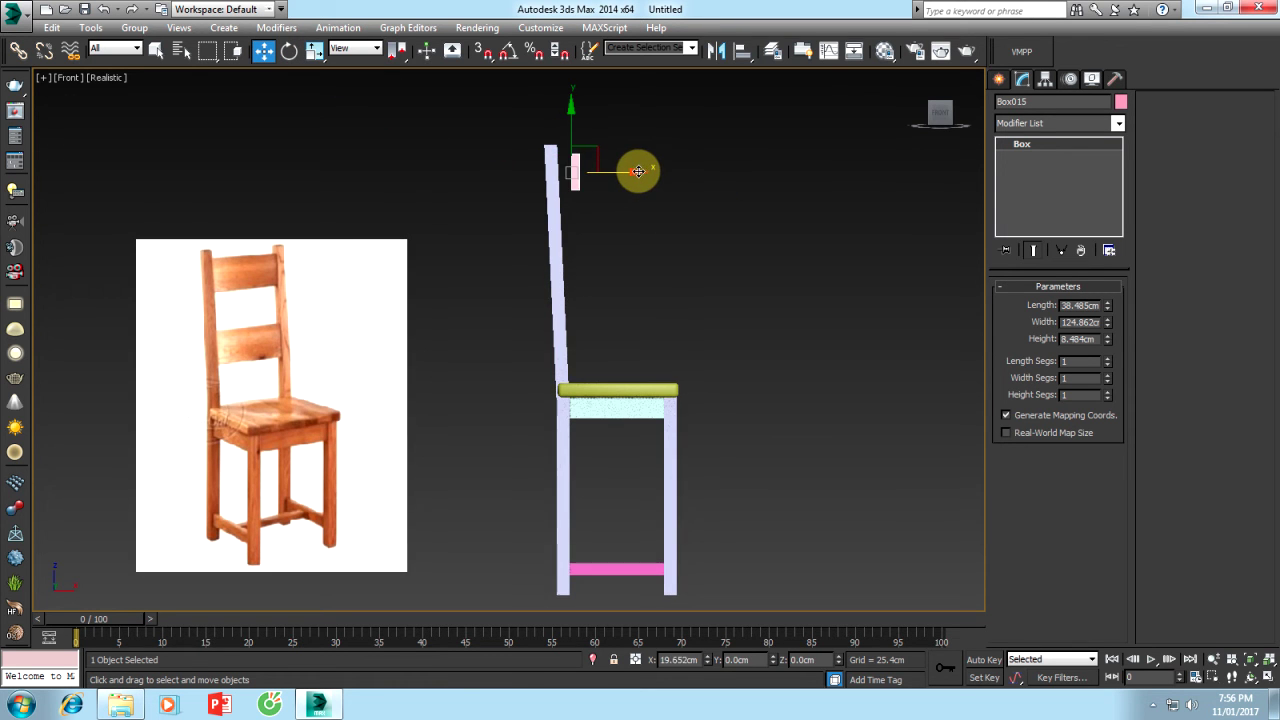
pyautogui.click(289, 51)
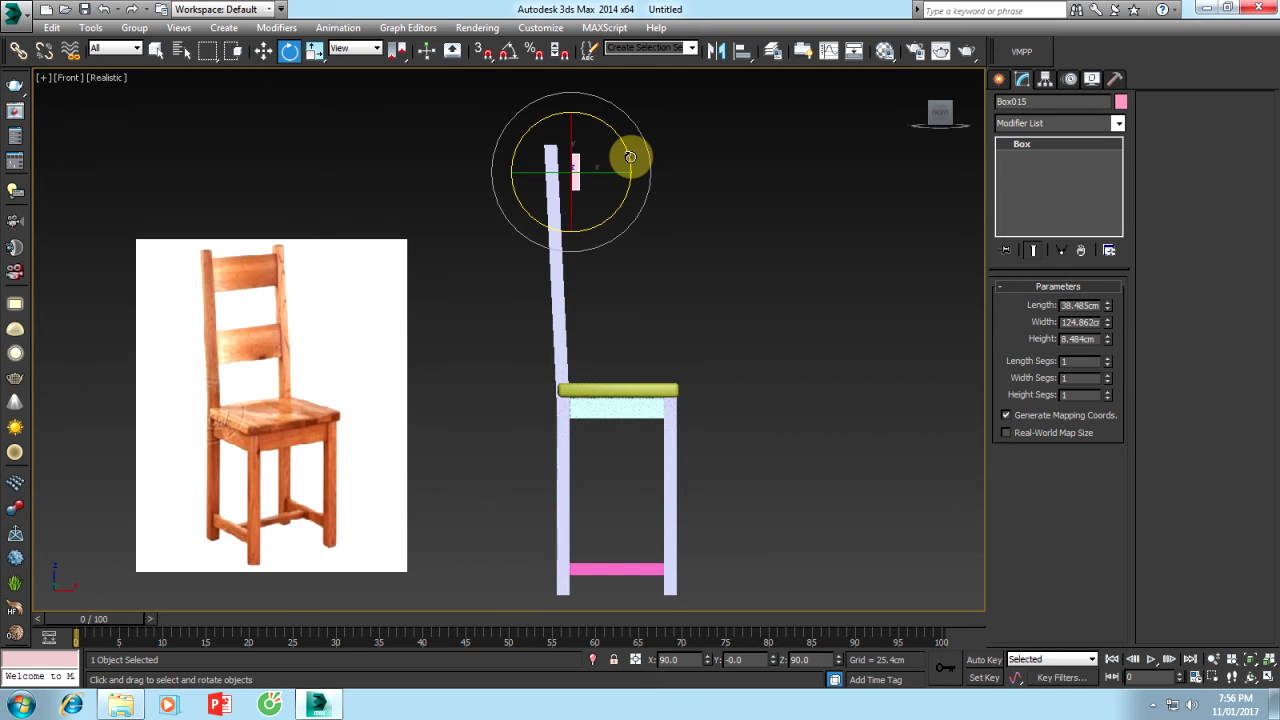
pyautogui.moveTo(630, 157); pyautogui.dragTo(630, 154)
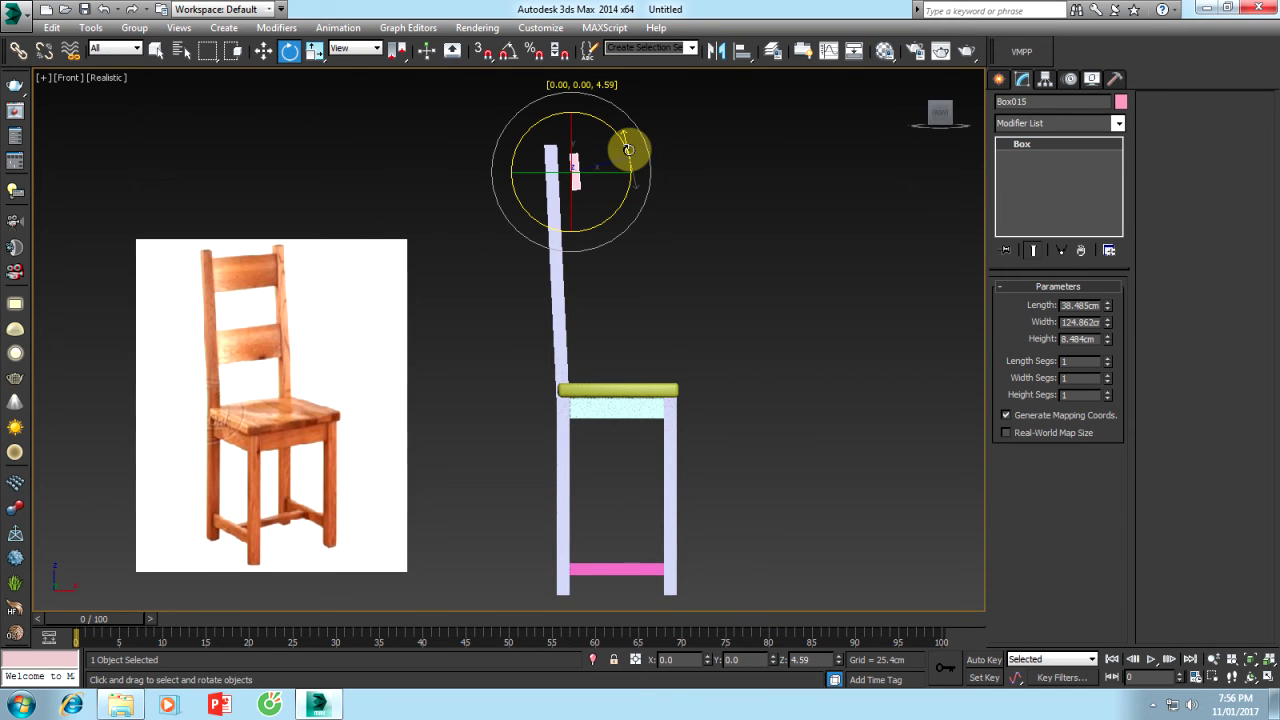
pyautogui.click(264, 51)
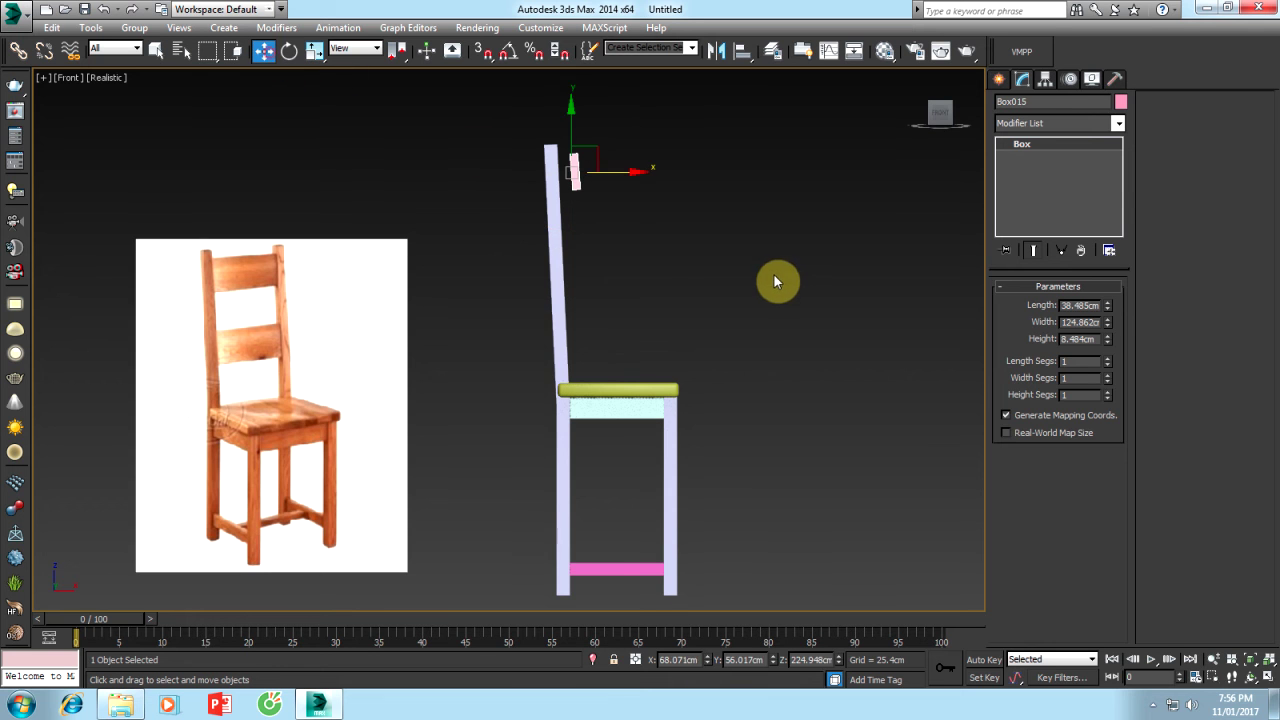
pyautogui.click(738, 250)
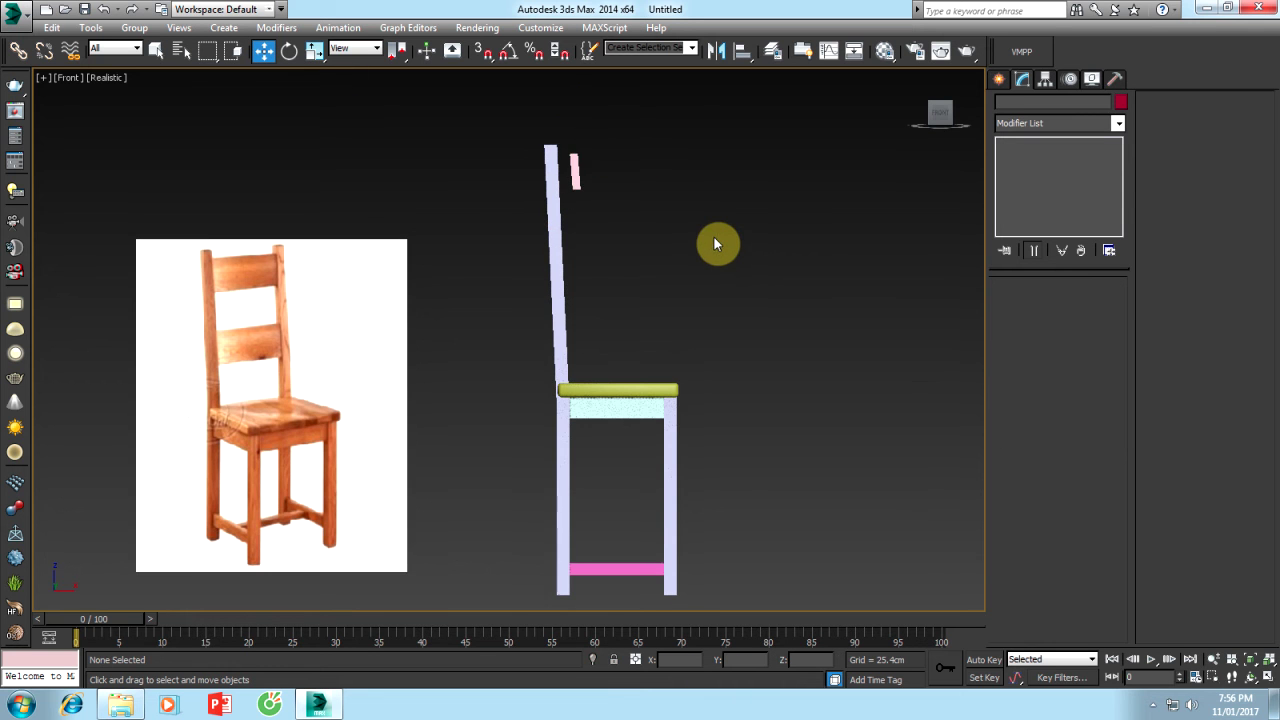
# Rotate slat Box015 to roughly match the tilt of the back post
pyautogui.click(575, 171)
pyautogui.scroll(5, 571, 172)
pyautogui.scroll(3, 569, 173)
pyautogui.moveTo(568, 173); pyautogui.dragTo(566, 317, button='middle')
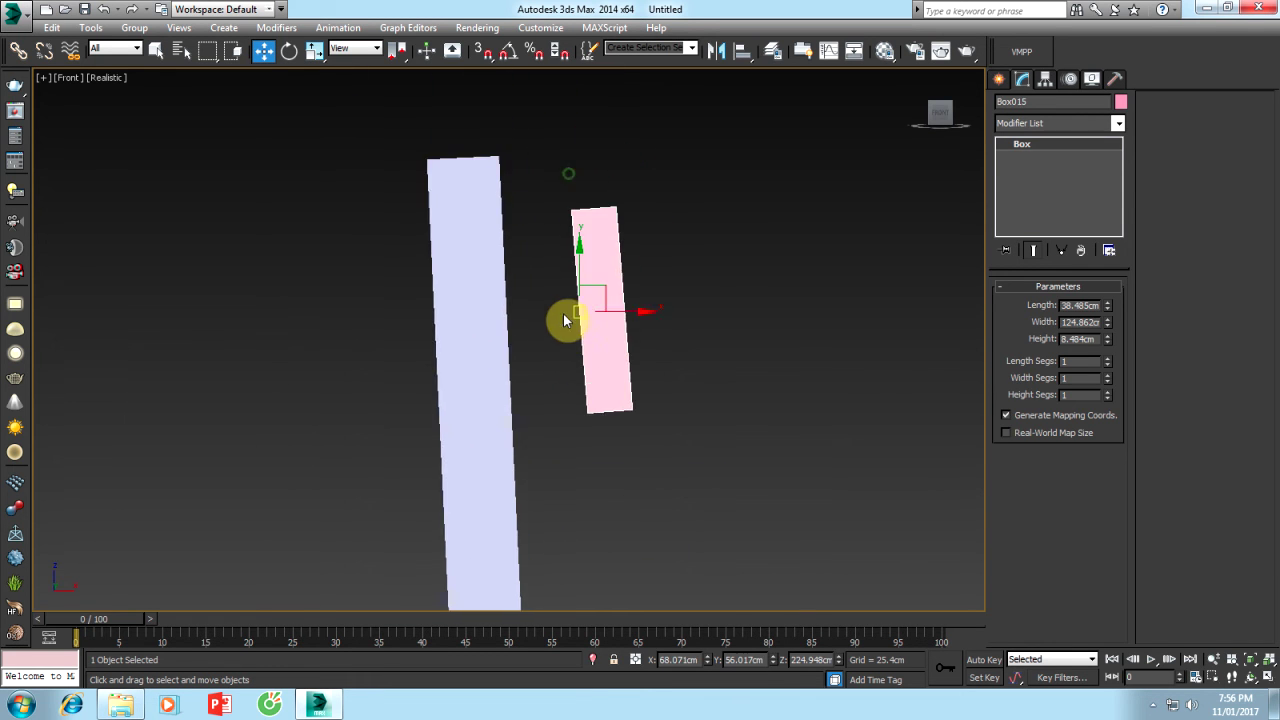
pyautogui.click(289, 51)
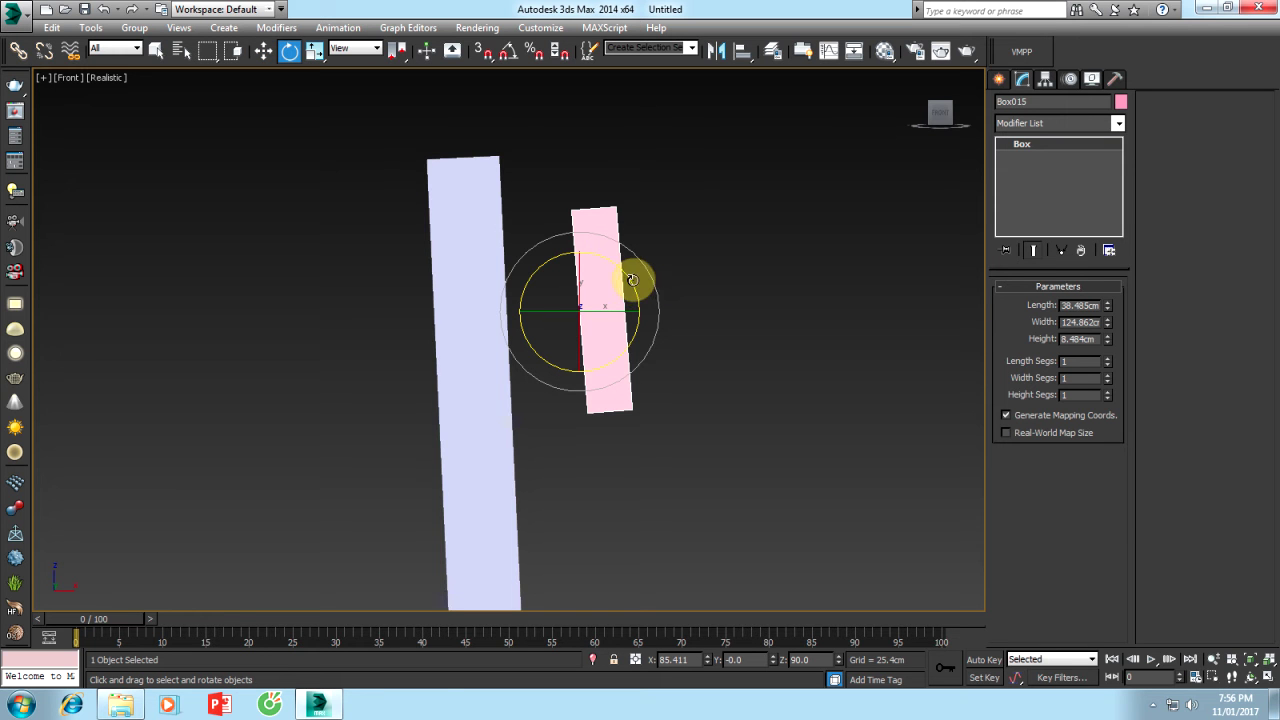
pyautogui.moveTo(631, 283); pyautogui.dragTo(633, 285)
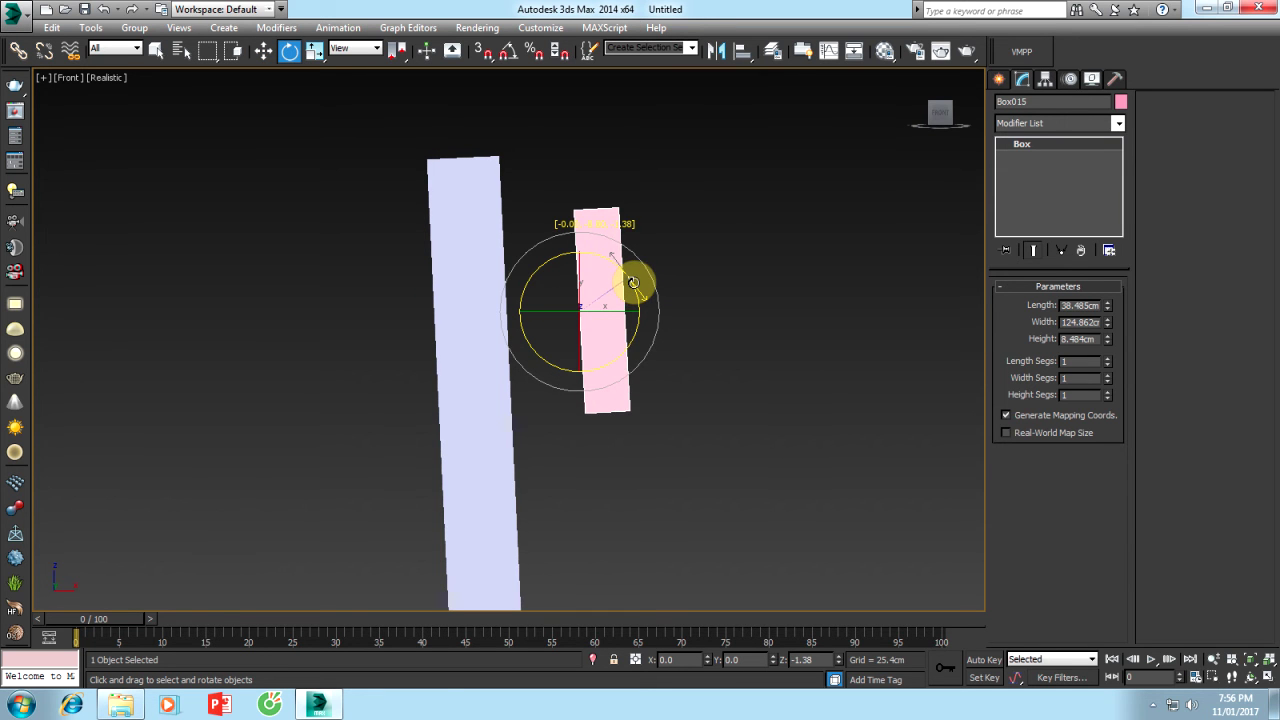
pyautogui.click(720, 252)
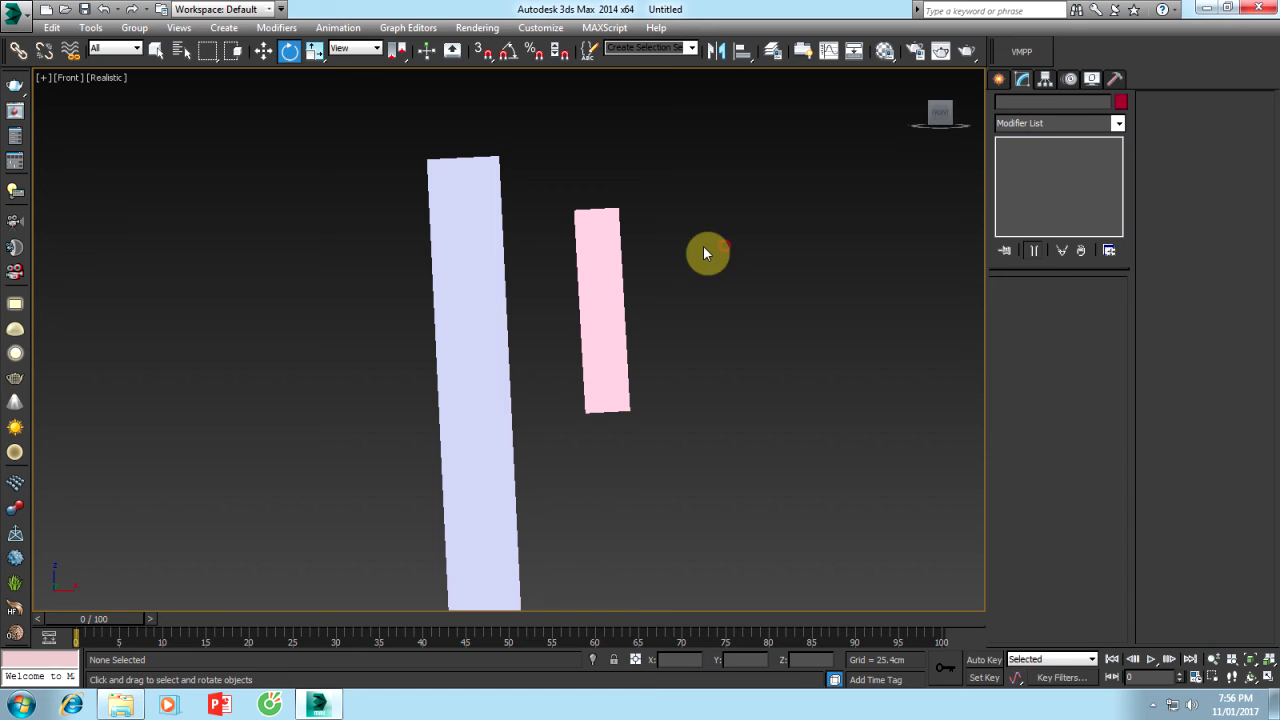
pyautogui.click(602, 284)
# Centre Box015 in X on back post Box012, then nudge it left so it sits flush
pyautogui.hotkey('alt', 'a')
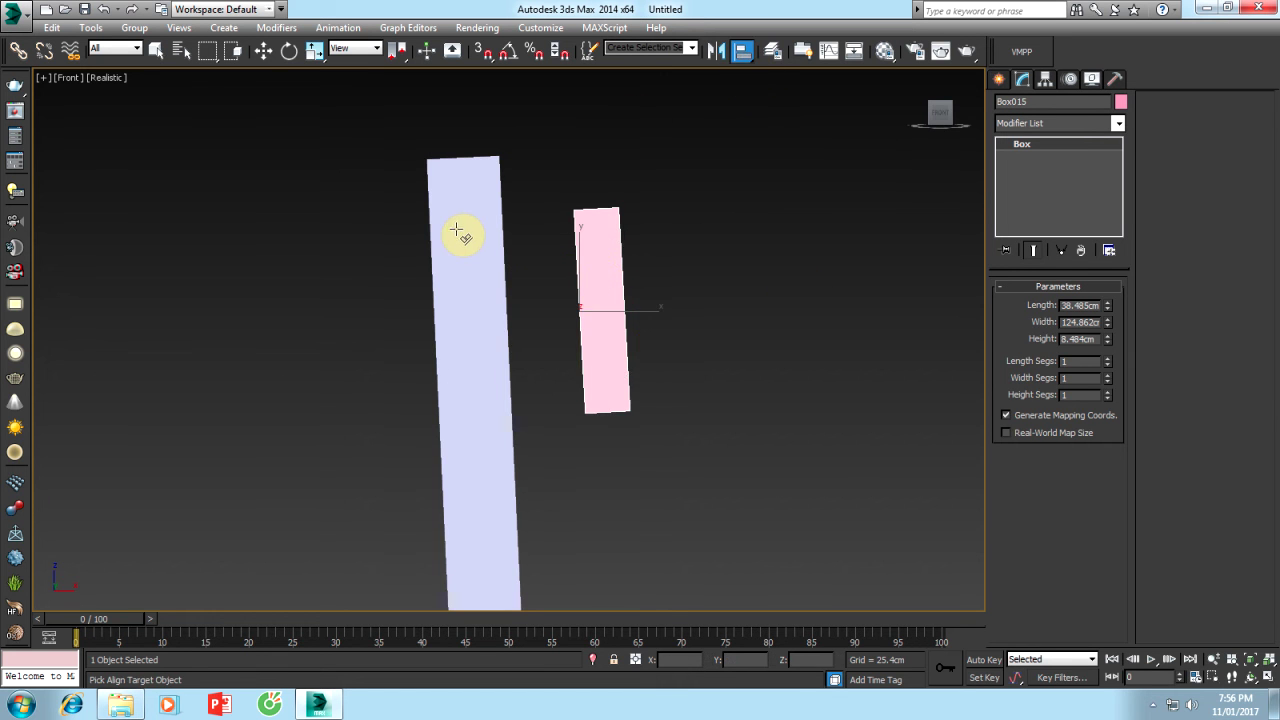
pyautogui.click(457, 229)
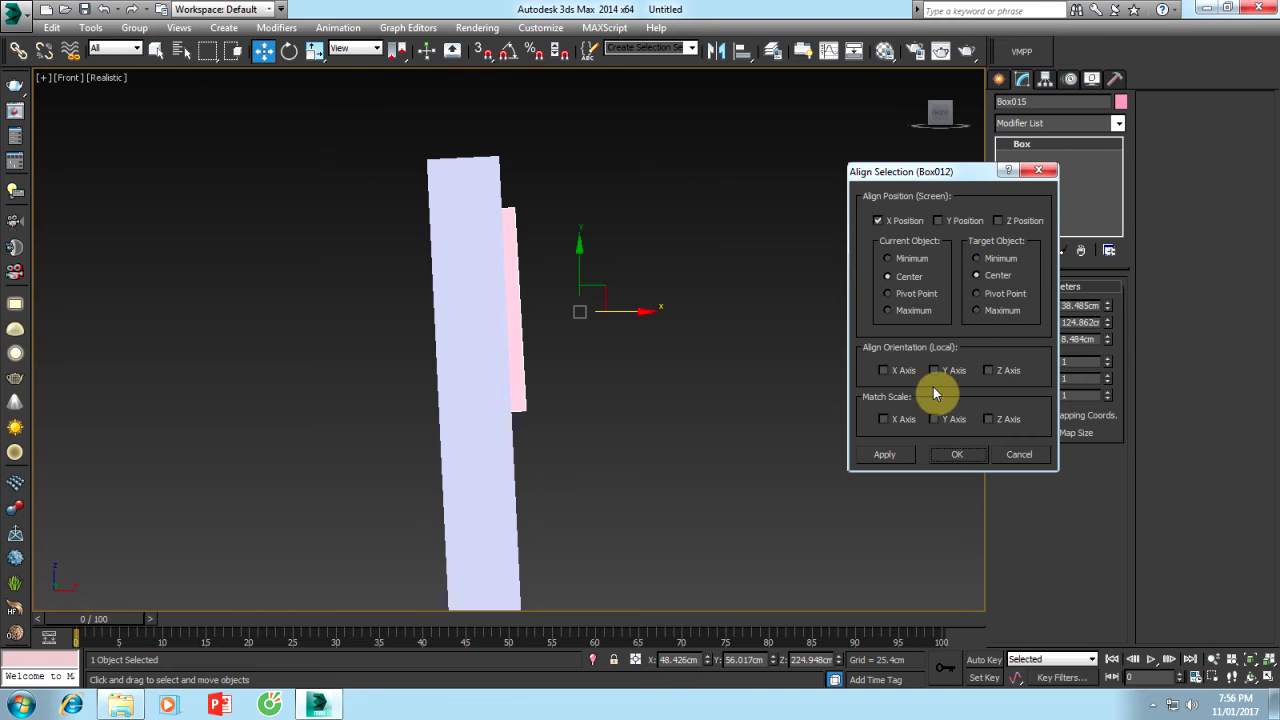
pyautogui.click(957, 458)
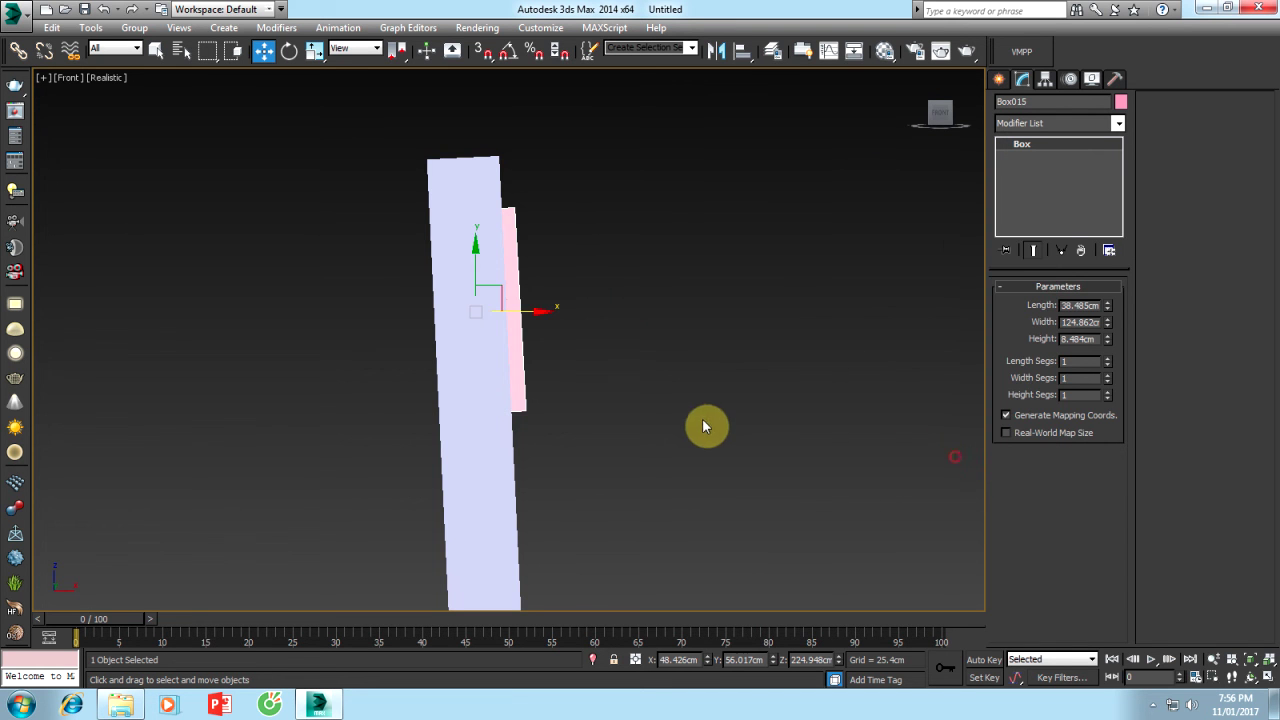
pyautogui.moveTo(702, 420)
pyautogui.keyDown('alt'); pyautogui.mouseDown(button='middle')
pyautogui.moveTo(667, 424)
pyautogui.moveTo(686, 432)
pyautogui.mouseUp(button='middle'); pyautogui.keyUp('alt')
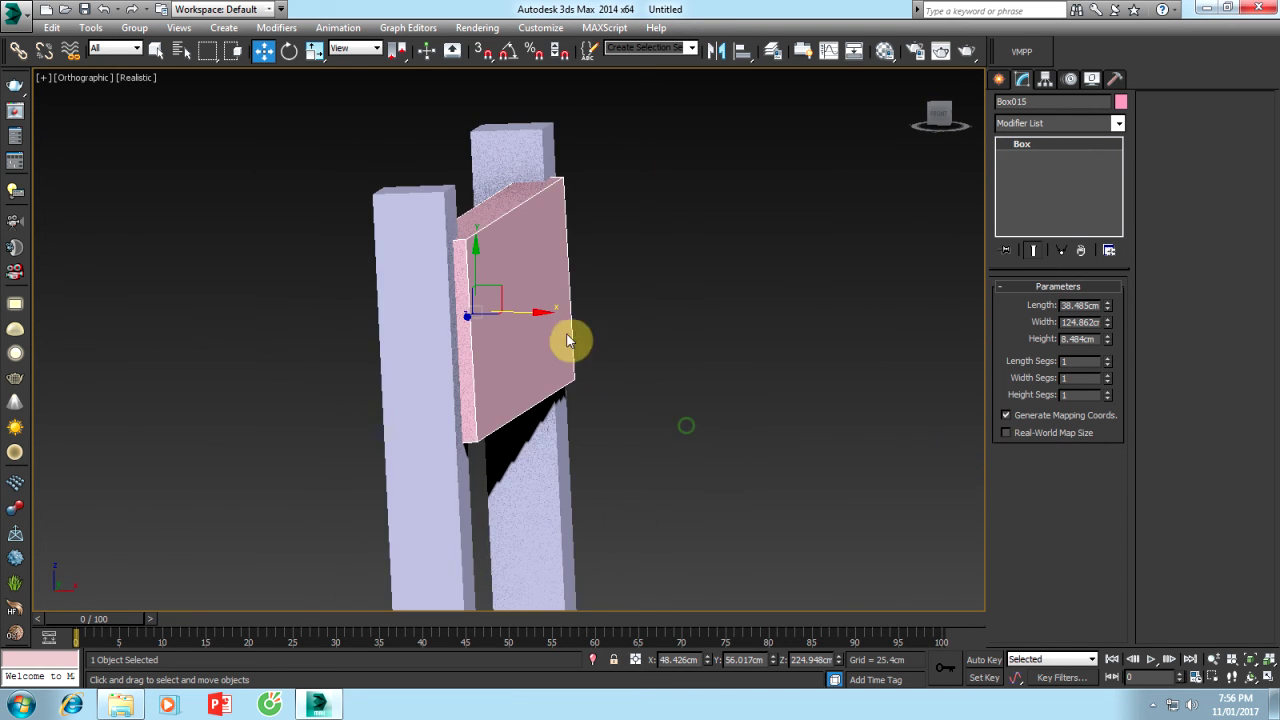
pyautogui.moveTo(531, 310); pyautogui.dragTo(514, 308)
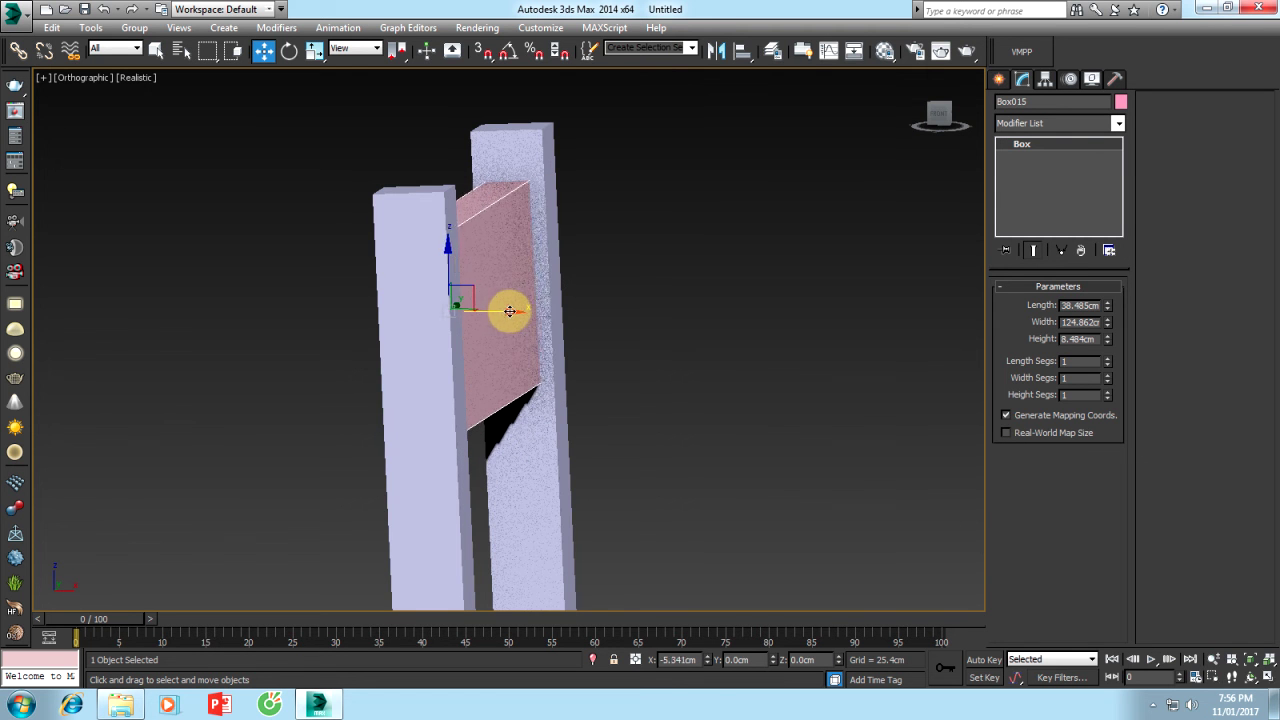
pyautogui.moveTo(619, 440); pyautogui.dragTo(613, 134, button='middle')
pyautogui.scroll(-3, 623, 357)
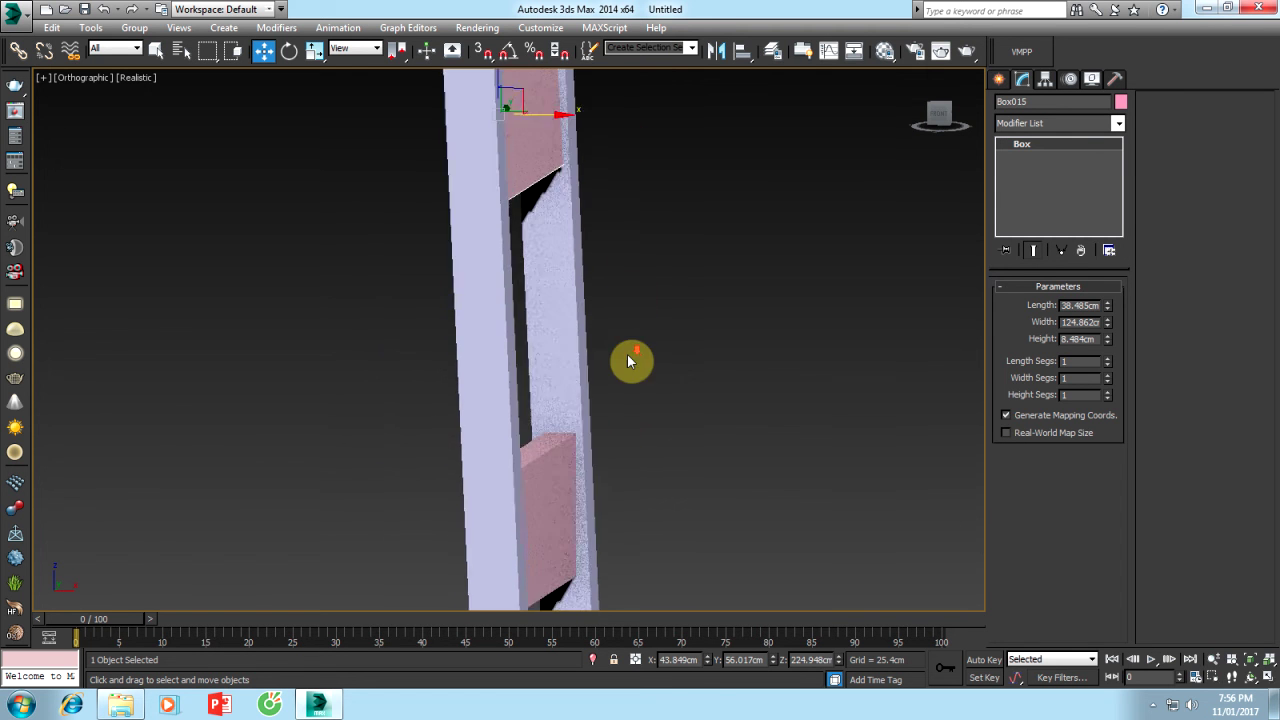
pyautogui.scroll(-2, 594, 449)
# Slide lower slat Box014 right along X and tilt it slightly to follow the leaning post
pyautogui.click(572, 458)
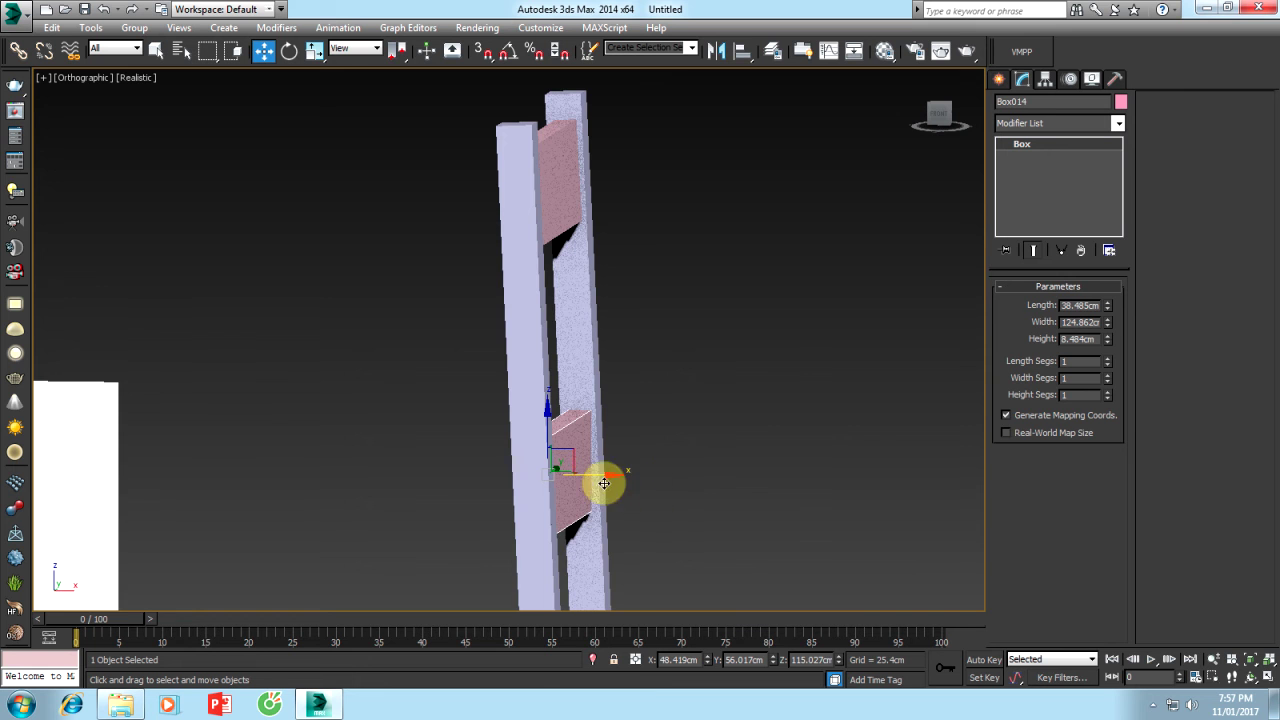
pyautogui.moveTo(604, 483); pyautogui.dragTo(661, 479)
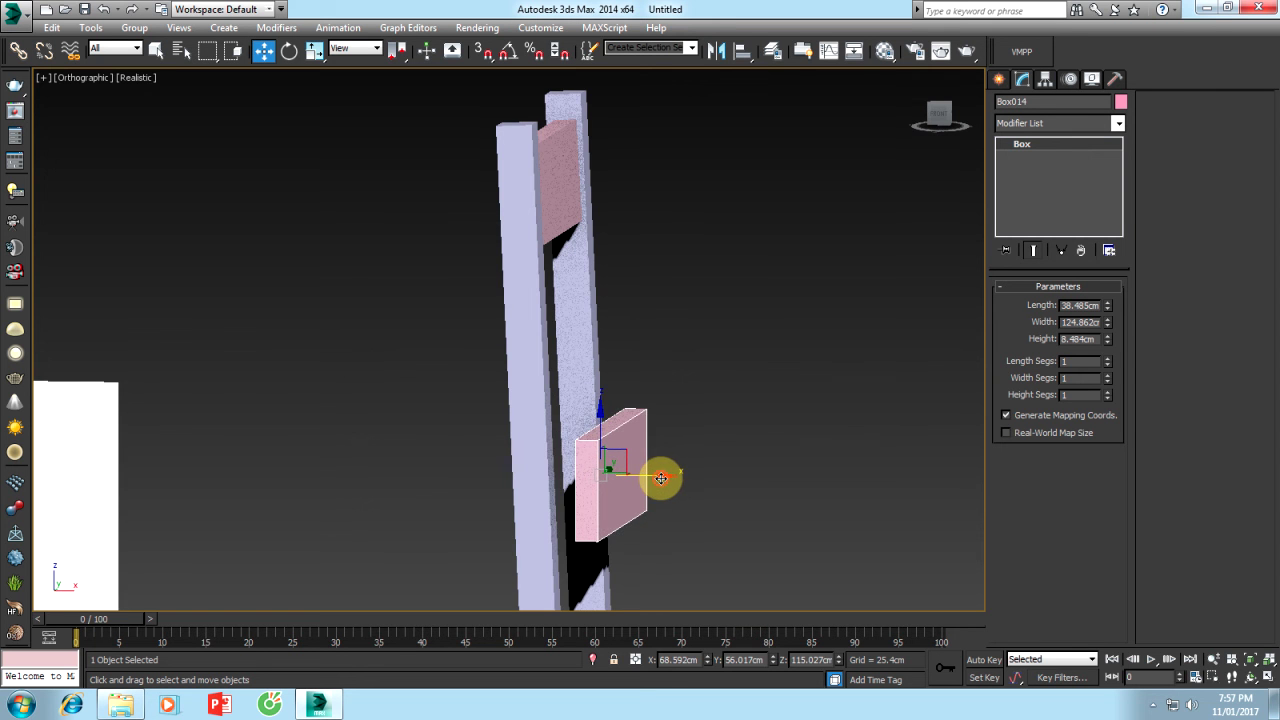
pyautogui.press('f')
pyautogui.scroll(4, 589, 237)
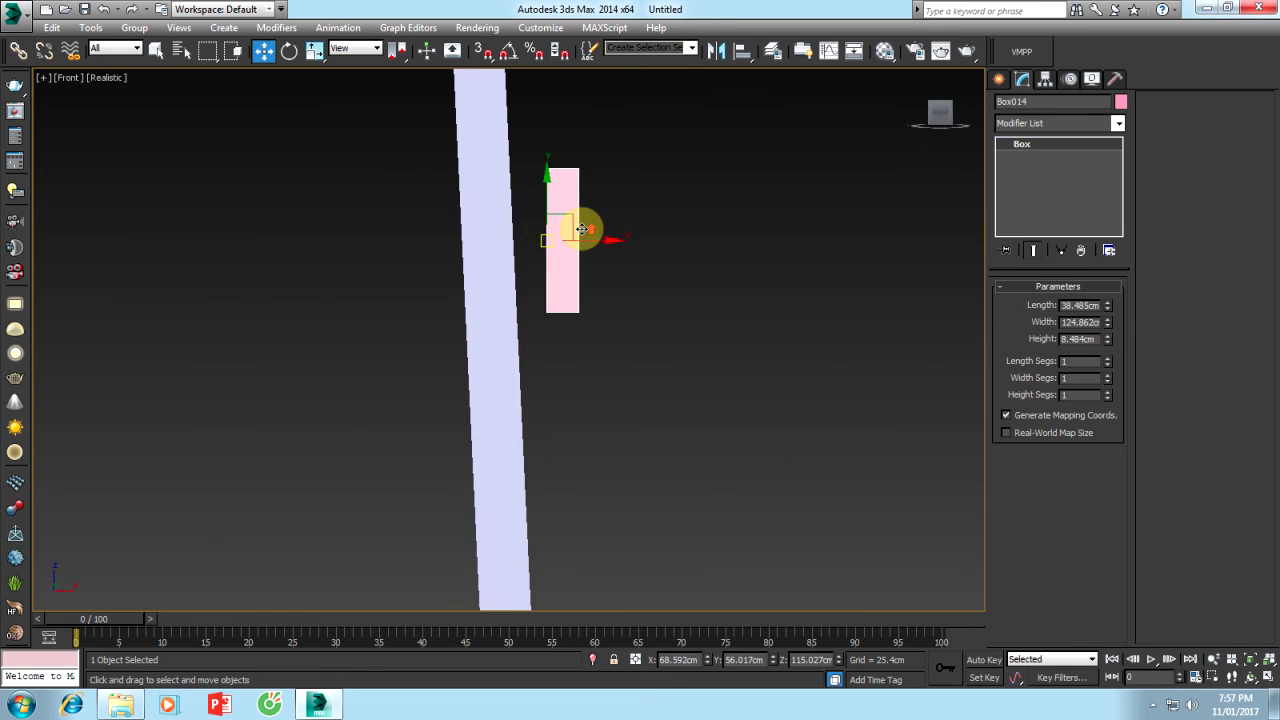
pyautogui.scroll(2, 580, 229)
pyautogui.scroll(2, 578, 229)
pyautogui.moveTo(580, 229); pyautogui.dragTo(571, 294, button='middle')
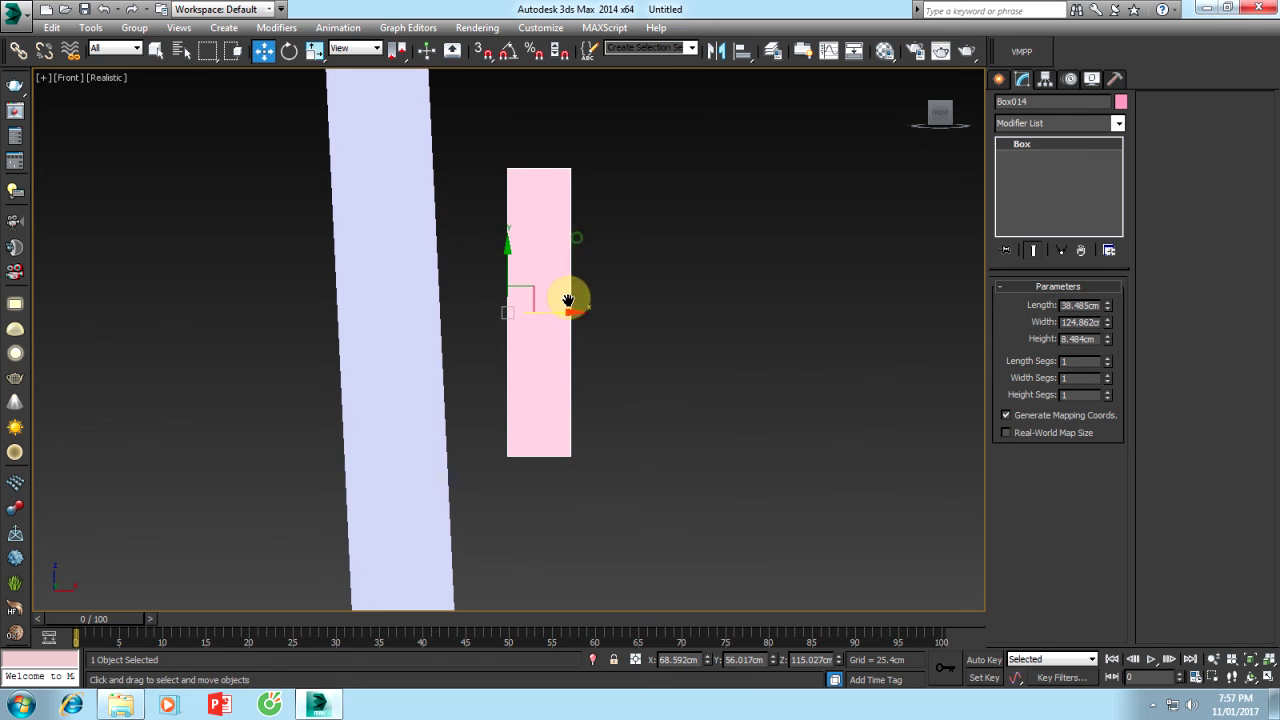
pyautogui.click(289, 50)
pyautogui.moveTo(554, 278); pyautogui.dragTo(554, 273)
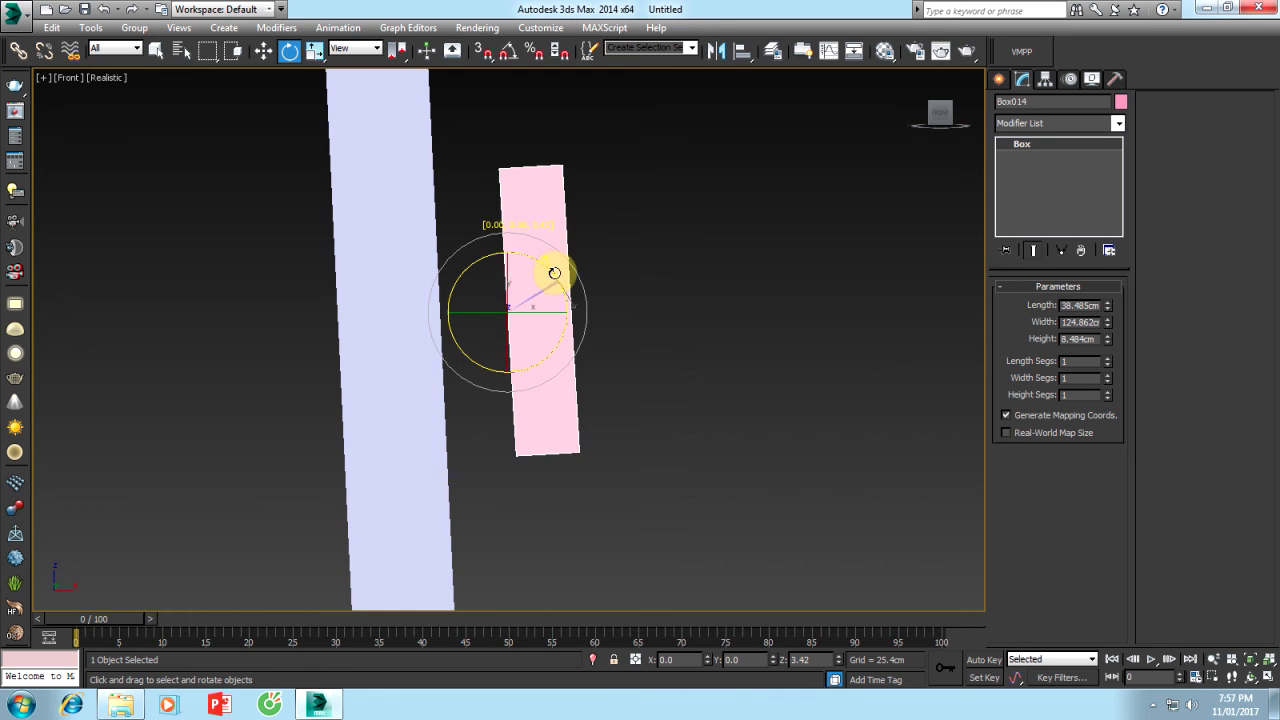
# Set the angle snap increment to 45 degrees in Grid and Snap Settings
pyautogui.rightClick(507, 56)
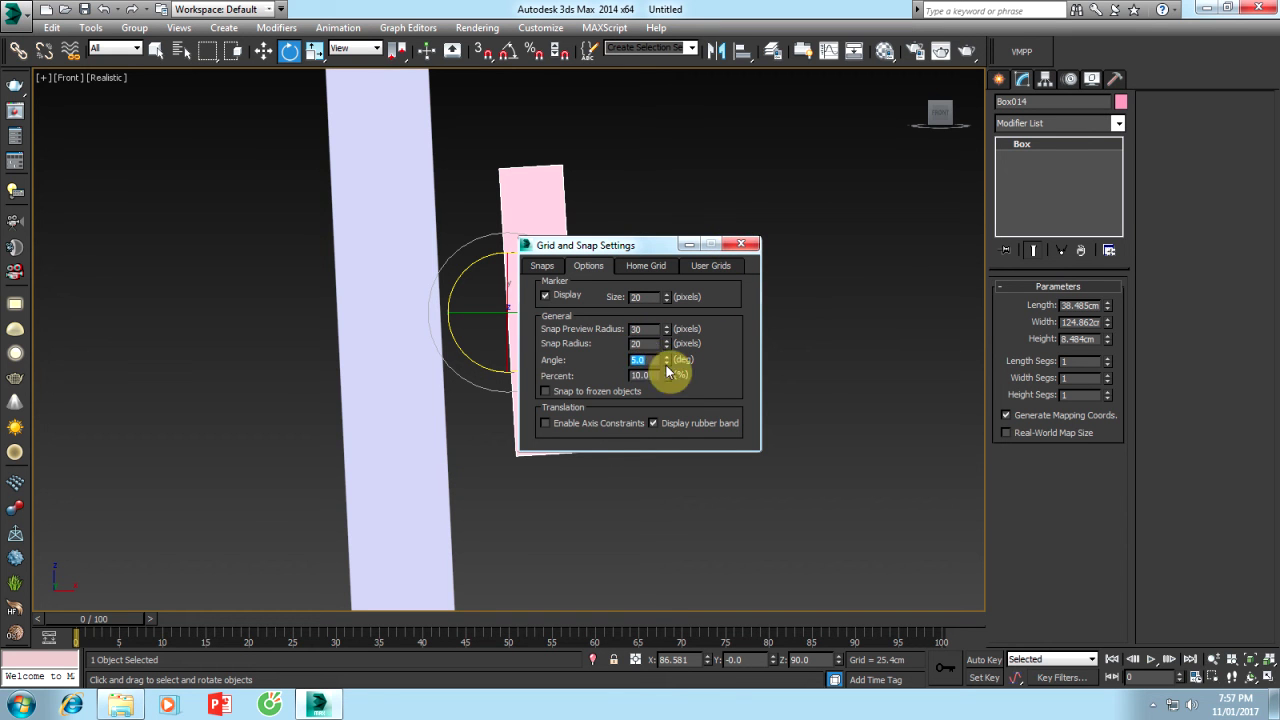
pyautogui.write('45')
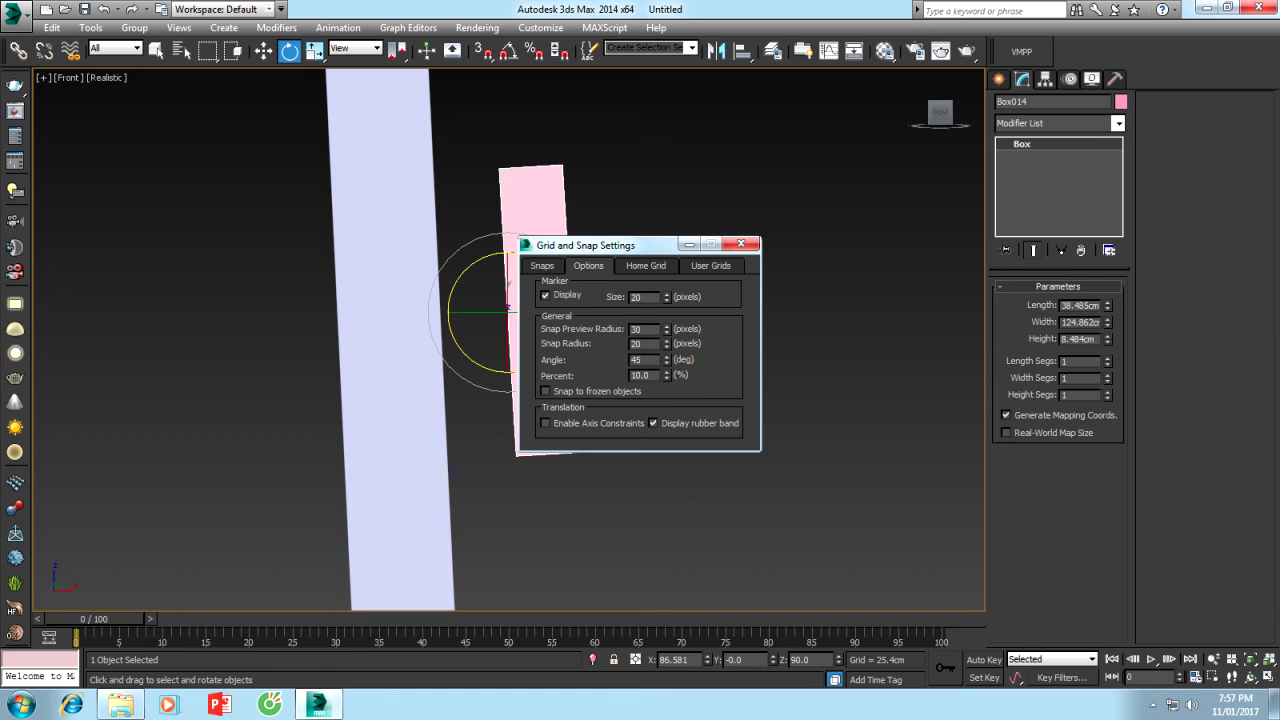
pyautogui.click(508, 51)
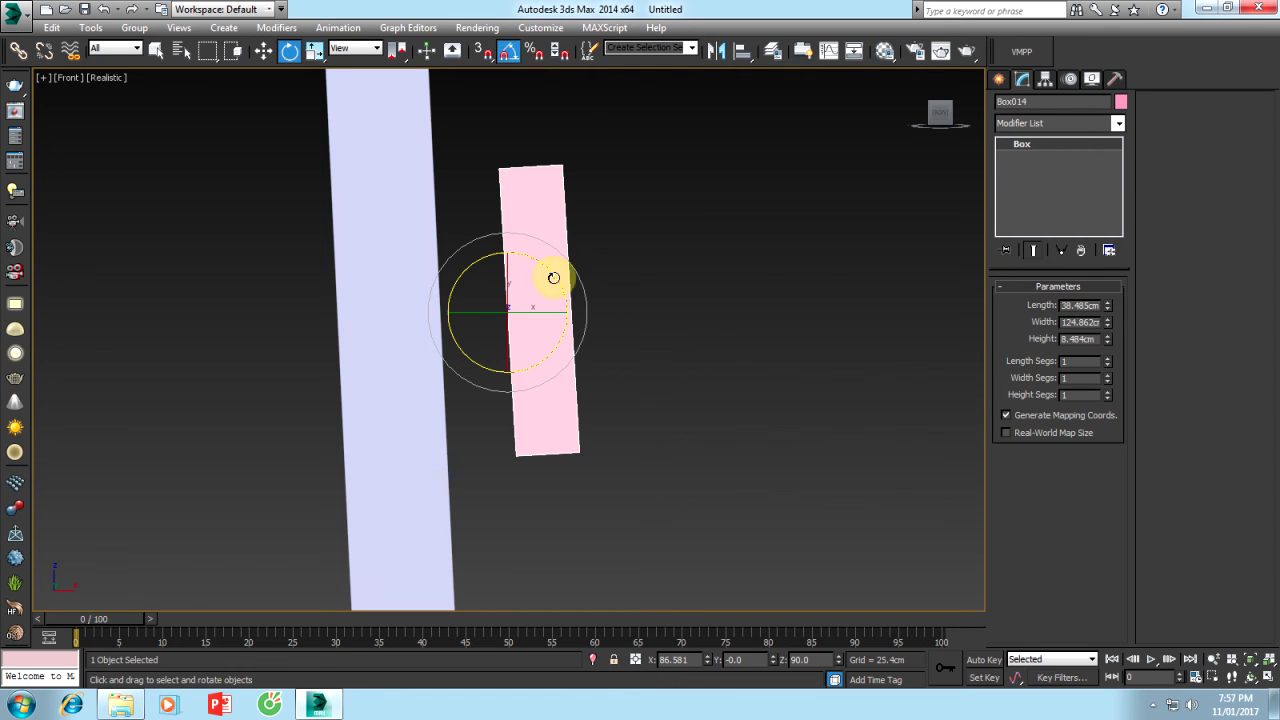
pyautogui.moveTo(553, 277); pyautogui.dragTo(548, 272)
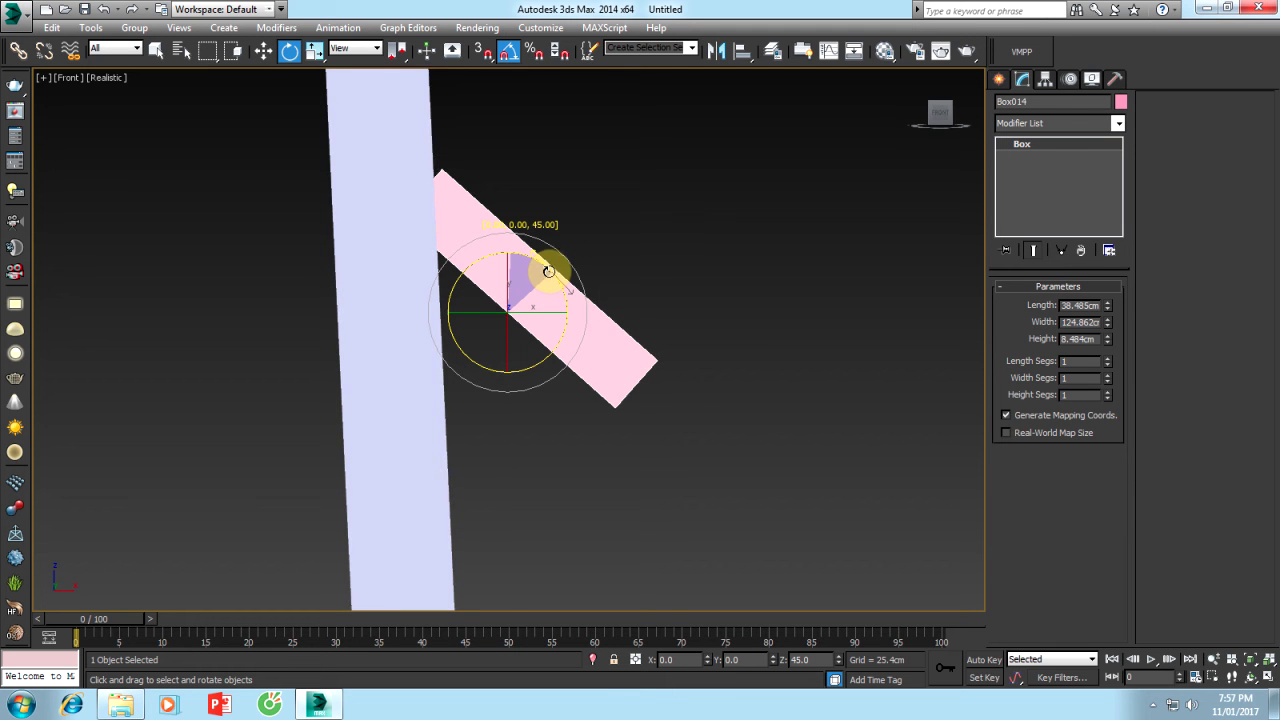
pyautogui.moveTo(548, 270); pyautogui.dragTo(480, 277)
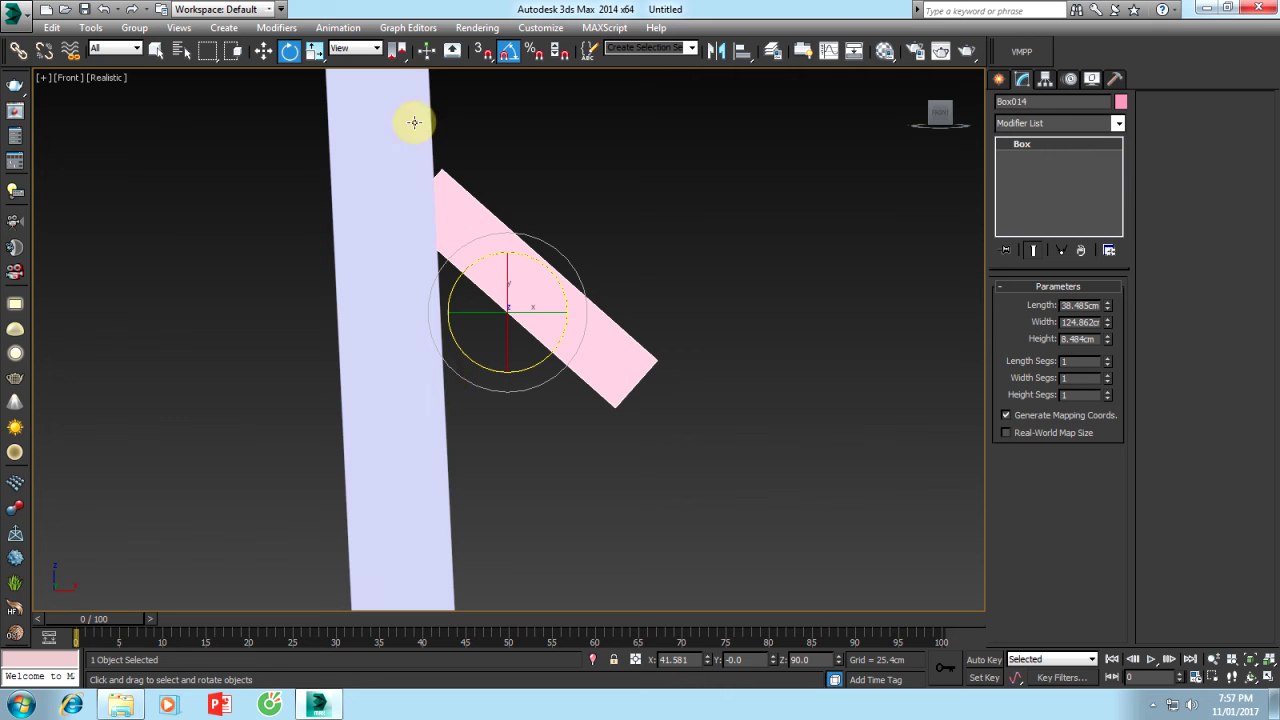
pyautogui.click(510, 55)
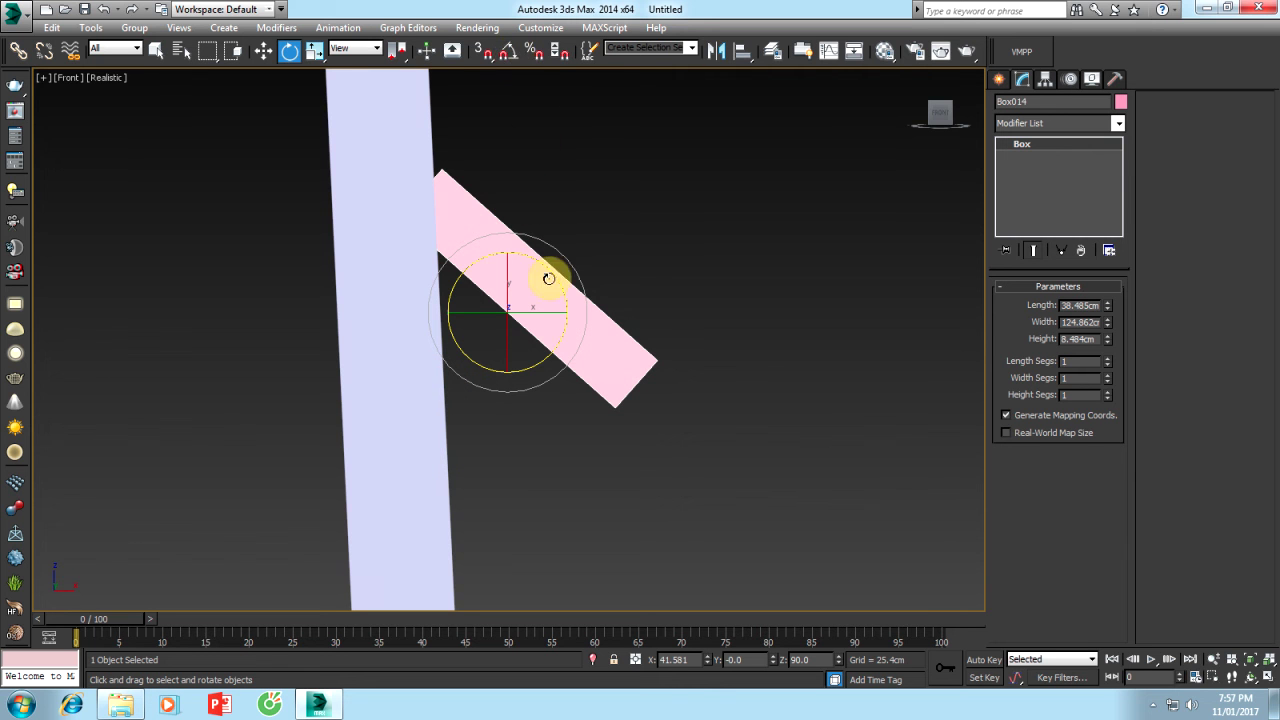
pyautogui.moveTo(543, 267); pyautogui.dragTo(566, 372)
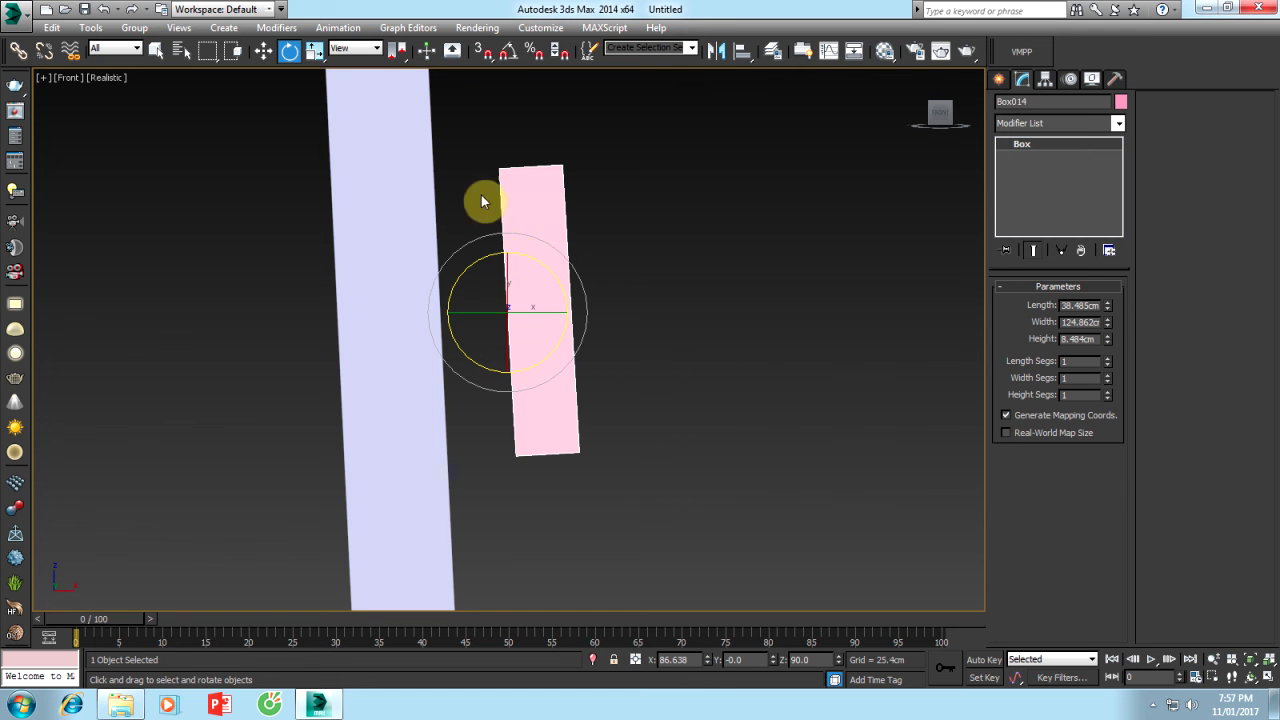
# Move lower slat Box014 left along X onto the back post, then view the whole chair
pyautogui.click(264, 54)
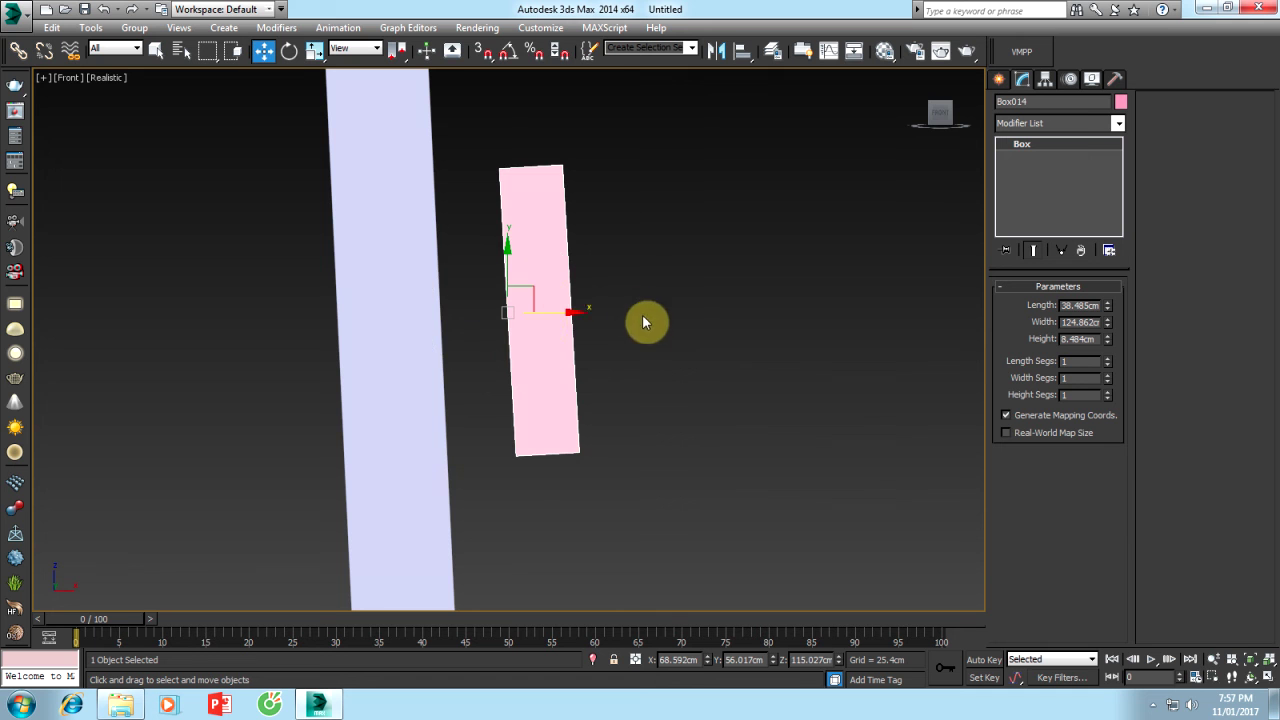
pyautogui.moveTo(573, 311); pyautogui.dragTo(427, 318)
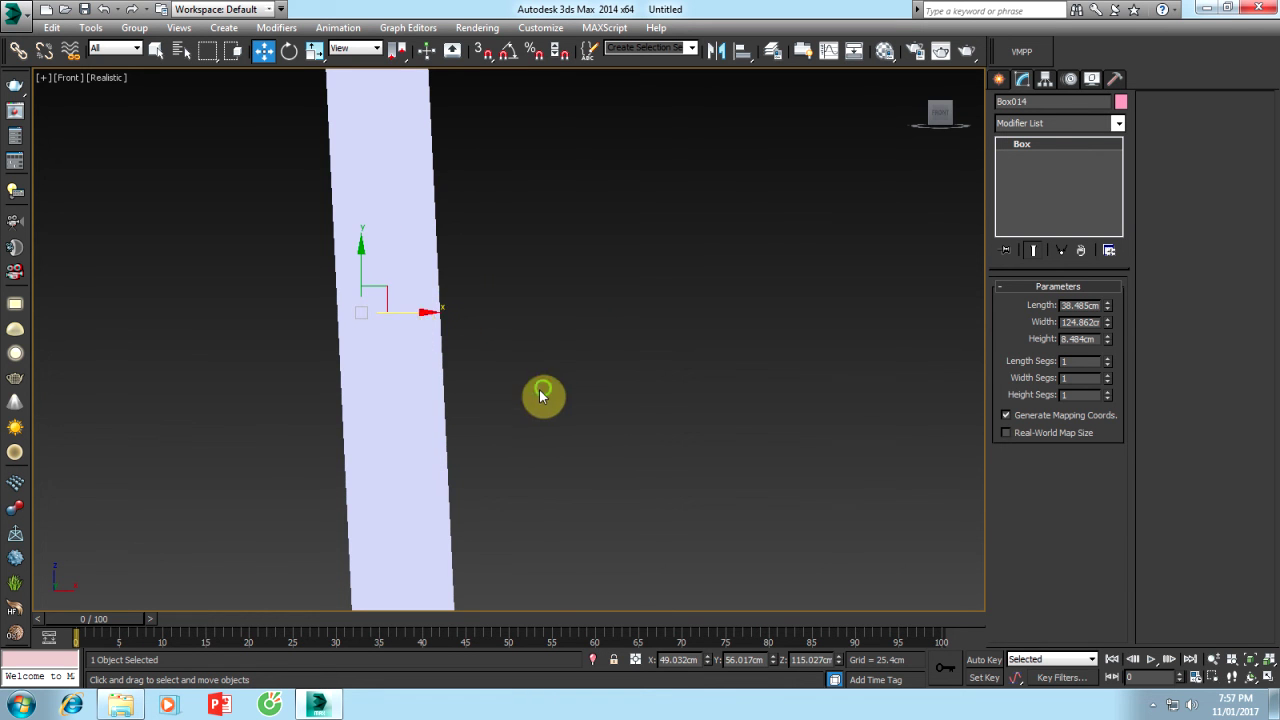
pyautogui.moveTo(540, 396)
pyautogui.keyDown('alt'); pyautogui.mouseDown(button='middle')
pyautogui.moveTo(469, 400)
pyautogui.moveTo(539, 483)
pyautogui.moveTo(551, 351)
pyautogui.moveTo(543, 371)
pyautogui.moveTo(829, 334)
pyautogui.moveTo(860, 414)
pyautogui.moveTo(691, 460)
pyautogui.moveTo(567, 432)
pyautogui.moveTo(581, 416)
pyautogui.mouseUp(button='middle'); pyautogui.keyUp('alt')
pyautogui.scroll(-3, 471, 395)
pyautogui.scroll(-2, 471, 391)
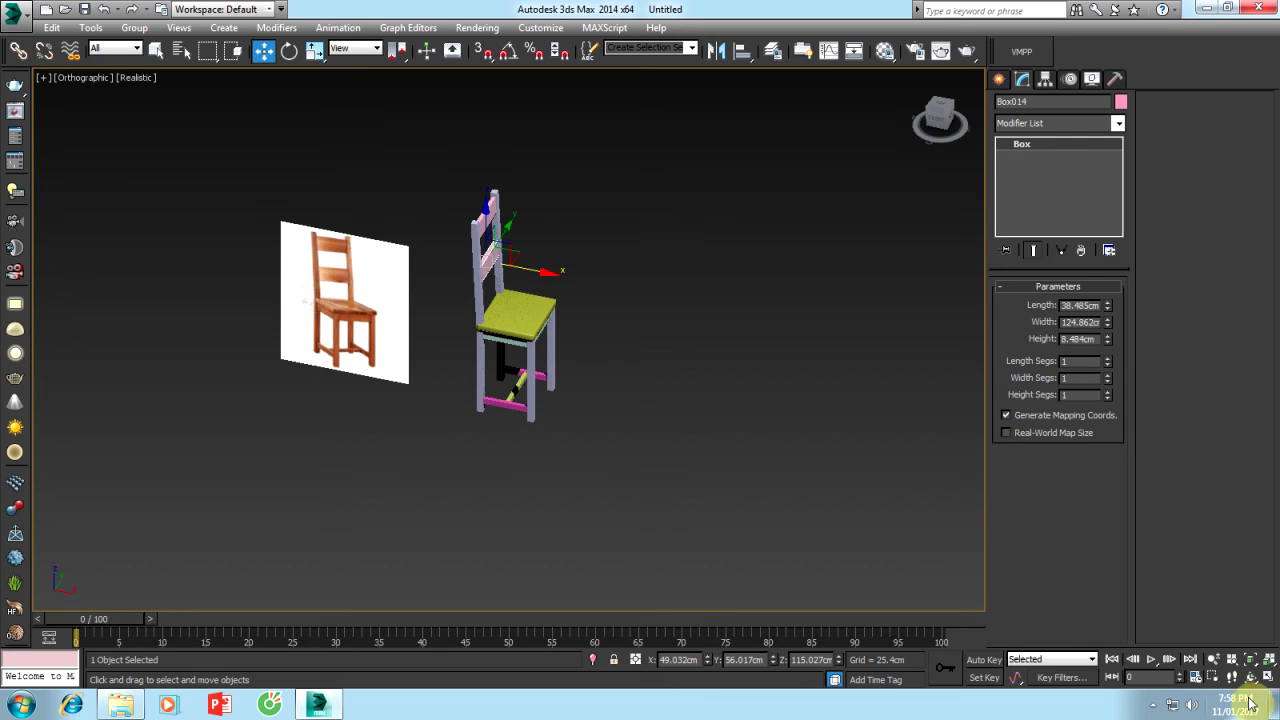
pyautogui.click(1152, 705)
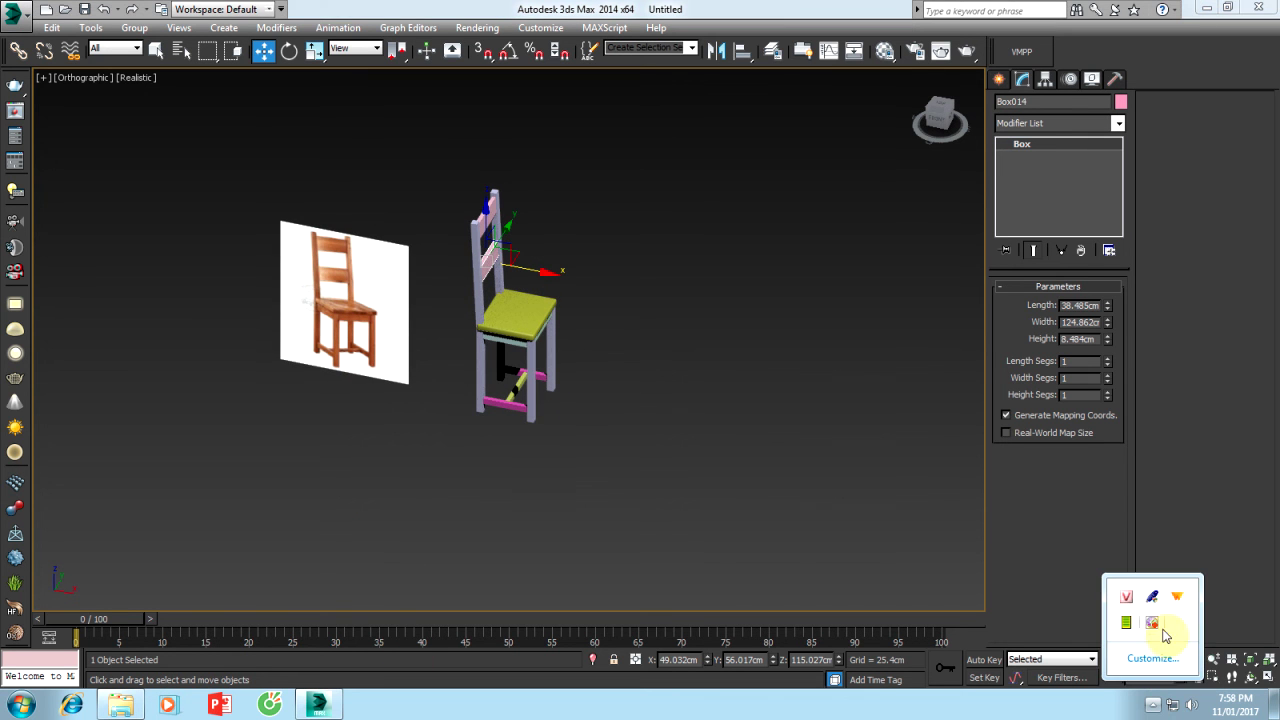
pyautogui.click(1151, 624)
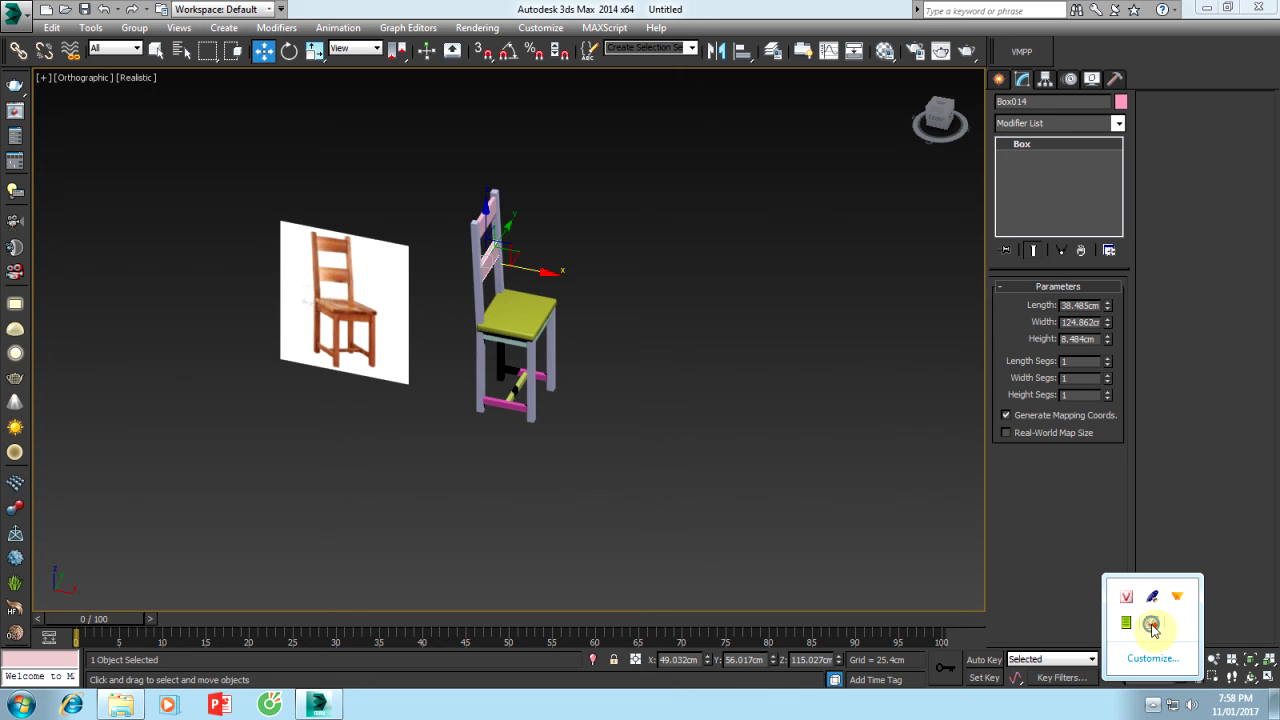